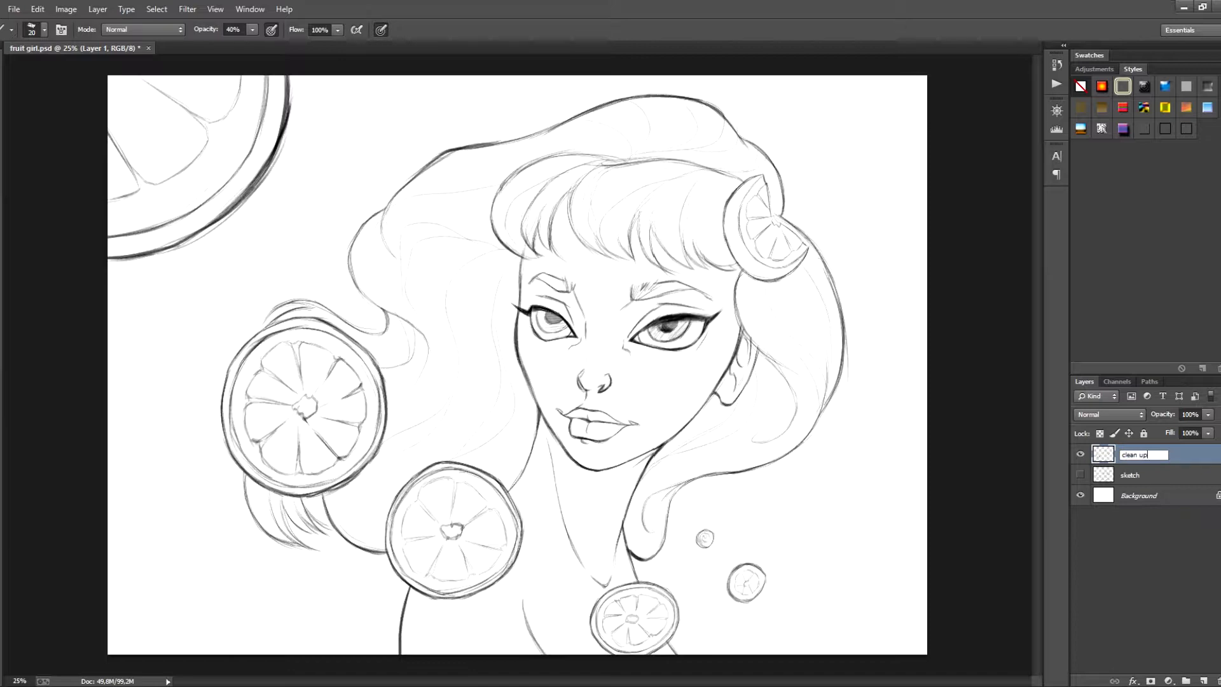
Name the line-art layer "clean up" and add a new empty layer beneath it.
{"action": "type", "text": "an up"}
{"action": "key", "text": "Return"}
{"action": "left_click", "coordinate": [1204, 681], "text": "ctrl"}
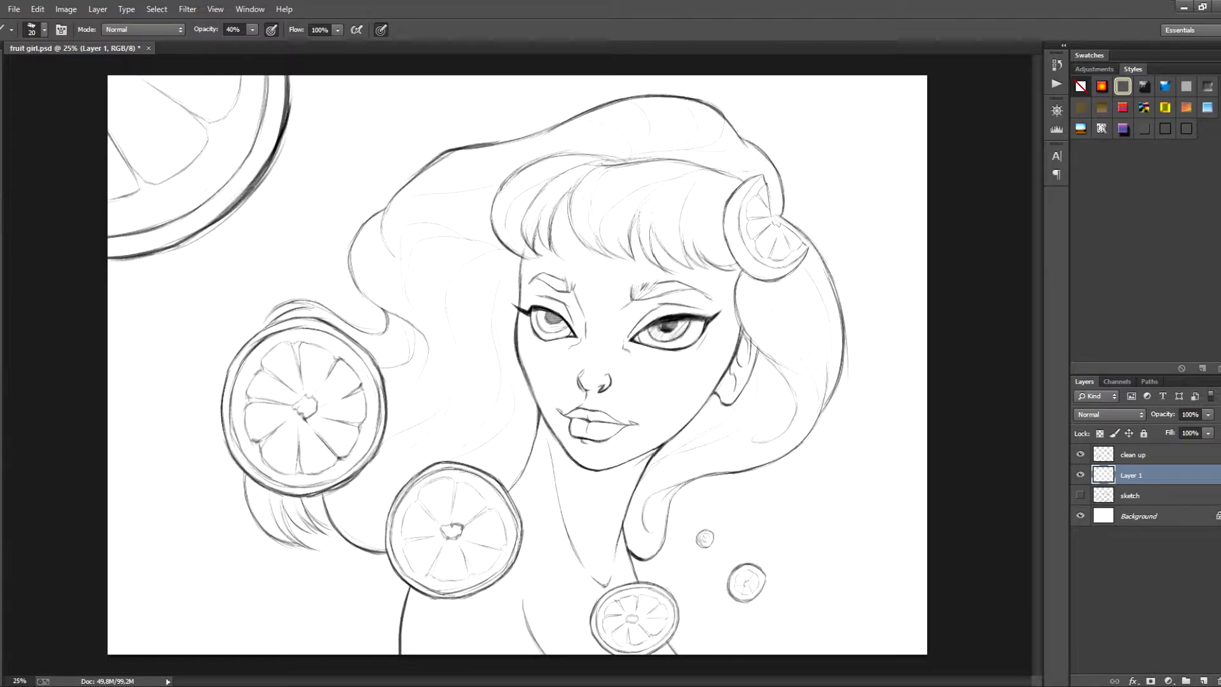
Choose the 80 px flat rectangular brush from the brush presets for painting.
{"action": "left_click", "coordinate": [44, 29]}
{"action": "left_click_drag", "start_coordinate": [254, 147], "coordinate": [254, 485]}
{"action": "left_click", "coordinate": [152, 373]}
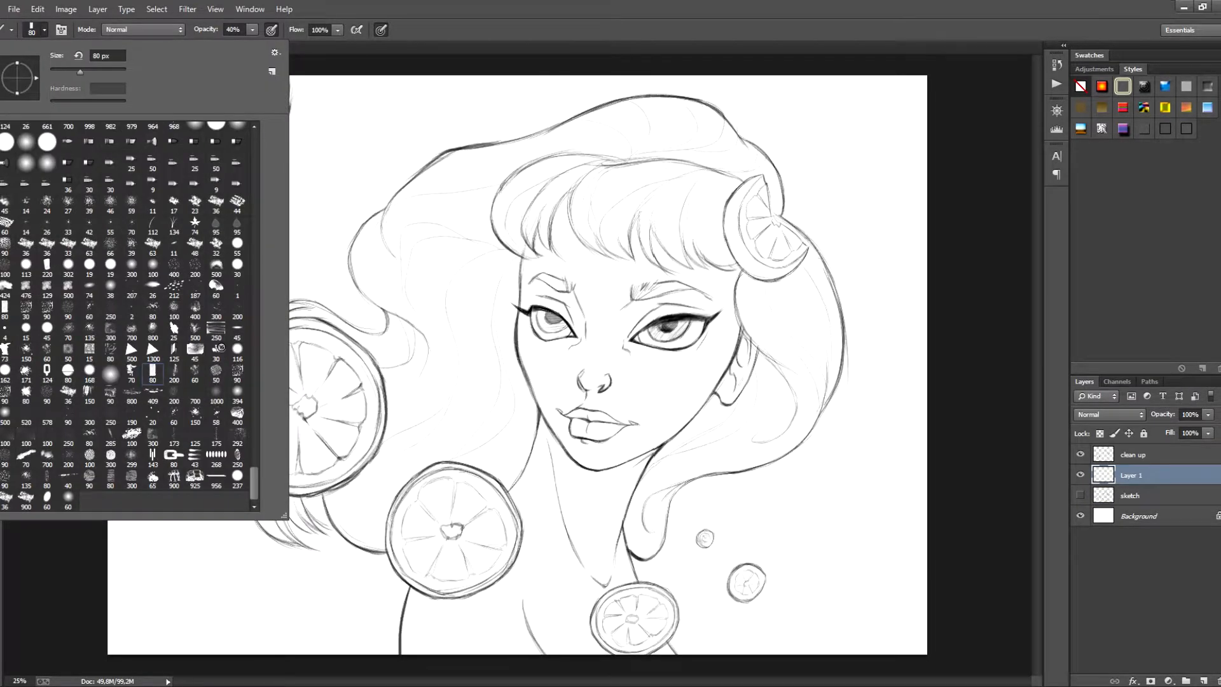
{"action": "key", "text": "Return"}
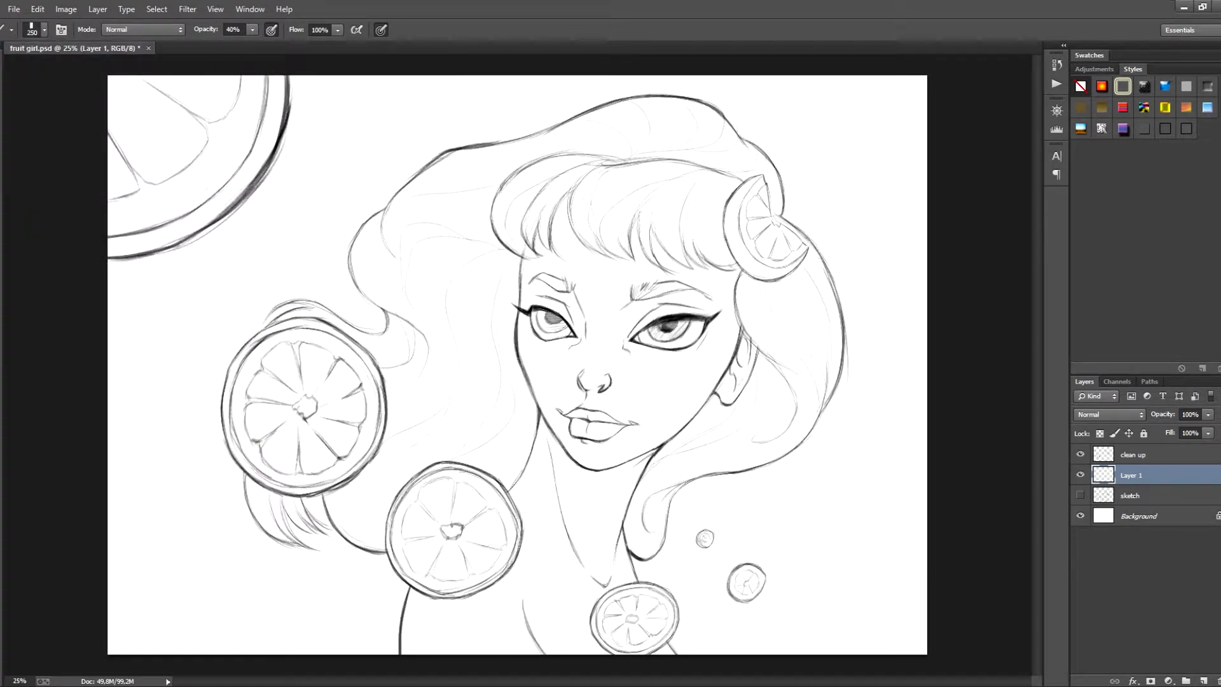
Set the foreground colour to a soft mint green, #92d7bf.
{"action": "left_click_drag", "start_coordinate": [1101, 591], "coordinate": [1100, 519]}
{"action": "left_click", "coordinate": [978, 443]}
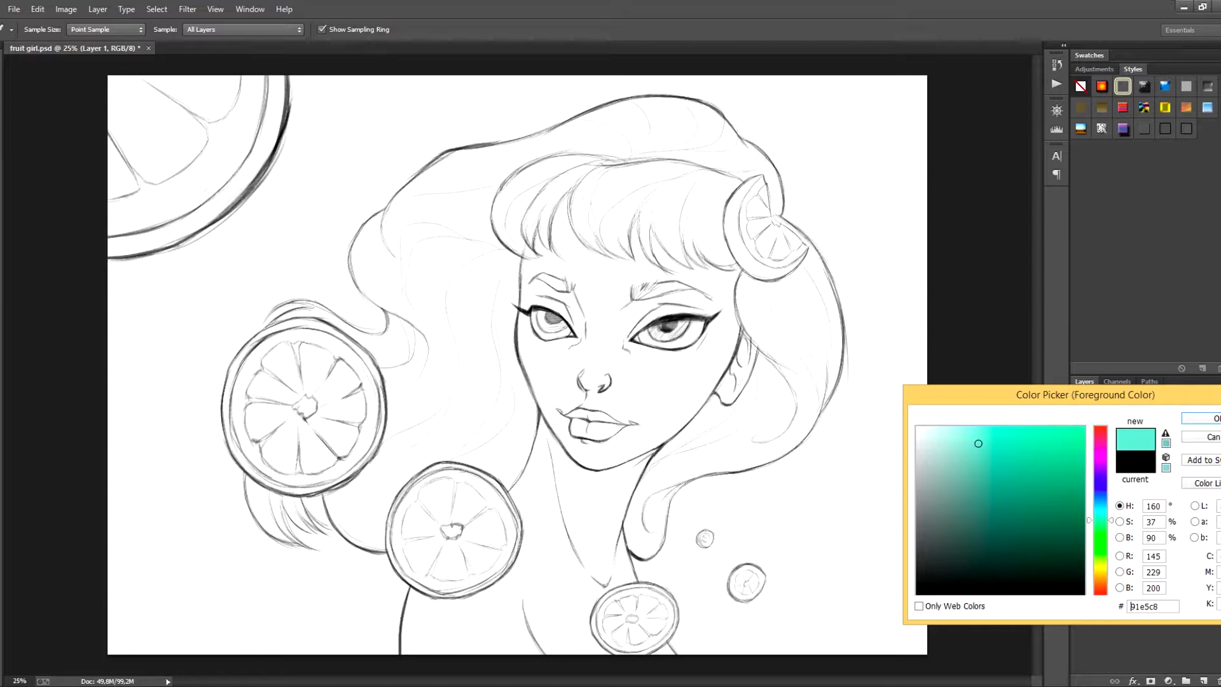
{"action": "left_click_drag", "start_coordinate": [978, 443], "coordinate": [967, 451]}
{"action": "left_click", "coordinate": [1201, 417]}
Paint the whole background mint green with broad overlapping strokes, enlarging the brush to 1300 px and leaving ragged white corners.
{"action": "mouse_move", "coordinate": [639, 155]}
{"action": "left_mouse_down"}
{"action": "mouse_move", "coordinate": [582, 190]}
{"action": "mouse_move", "coordinate": [469, 190]}
{"action": "mouse_move", "coordinate": [600, 357]}
{"action": "mouse_move", "coordinate": [404, 348]}
{"action": "mouse_move", "coordinate": [255, 162]}
{"action": "mouse_move", "coordinate": [228, 199]}
{"action": "mouse_move", "coordinate": [190, 162]}
{"action": "mouse_move", "coordinate": [171, 366]}
{"action": "mouse_move", "coordinate": [246, 544]}
{"action": "mouse_move", "coordinate": [534, 563]}
{"action": "mouse_move", "coordinate": [814, 401]}
{"action": "left_mouse_up"}
{"action": "key", "text": "bracketright"}
{"action": "key", "text": "bracketright"}
{"action": "key", "text": "bracketright"}
{"action": "key", "text": "bracketright"}
{"action": "key", "text": "bracketright"}
{"action": "key", "text": "bracketright"}
{"action": "key", "text": "bracketright"}
{"action": "key", "text": "bracketright"}
{"action": "key", "text": "bracketright"}
{"action": "key", "text": "bracketright"}
{"action": "key", "text": "bracketright"}
{"action": "key", "text": "bracketright"}
{"action": "key", "text": "bracketright"}
{"action": "key", "text": "bracketright"}
{"action": "mouse_move", "coordinate": [432, 395]}
{"action": "left_mouse_down"}
{"action": "mouse_move", "coordinate": [713, 248]}
{"action": "mouse_move", "coordinate": [782, 197]}
{"action": "left_mouse_up"}
{"action": "mouse_move", "coordinate": [811, 286]}
{"action": "left_mouse_down"}
{"action": "mouse_move", "coordinate": [820, 210]}
{"action": "mouse_move", "coordinate": [477, 267]}
{"action": "mouse_move", "coordinate": [598, 382]}
{"action": "mouse_move", "coordinate": [318, 267]}
{"action": "mouse_move", "coordinate": [509, 503]}
{"action": "mouse_move", "coordinate": [741, 553]}
{"action": "left_mouse_up"}
{"action": "mouse_move", "coordinate": [293, 426]}
{"action": "left_mouse_down"}
{"action": "mouse_move", "coordinate": [267, 445]}
{"action": "mouse_move", "coordinate": [604, 560]}
{"action": "mouse_move", "coordinate": [826, 343]}
{"action": "mouse_move", "coordinate": [452, 191]}
{"action": "mouse_move", "coordinate": [821, 477]}
{"action": "mouse_move", "coordinate": [858, 528]}
{"action": "mouse_move", "coordinate": [483, 267]}
{"action": "mouse_move", "coordinate": [782, 149]}
{"action": "left_mouse_up"}
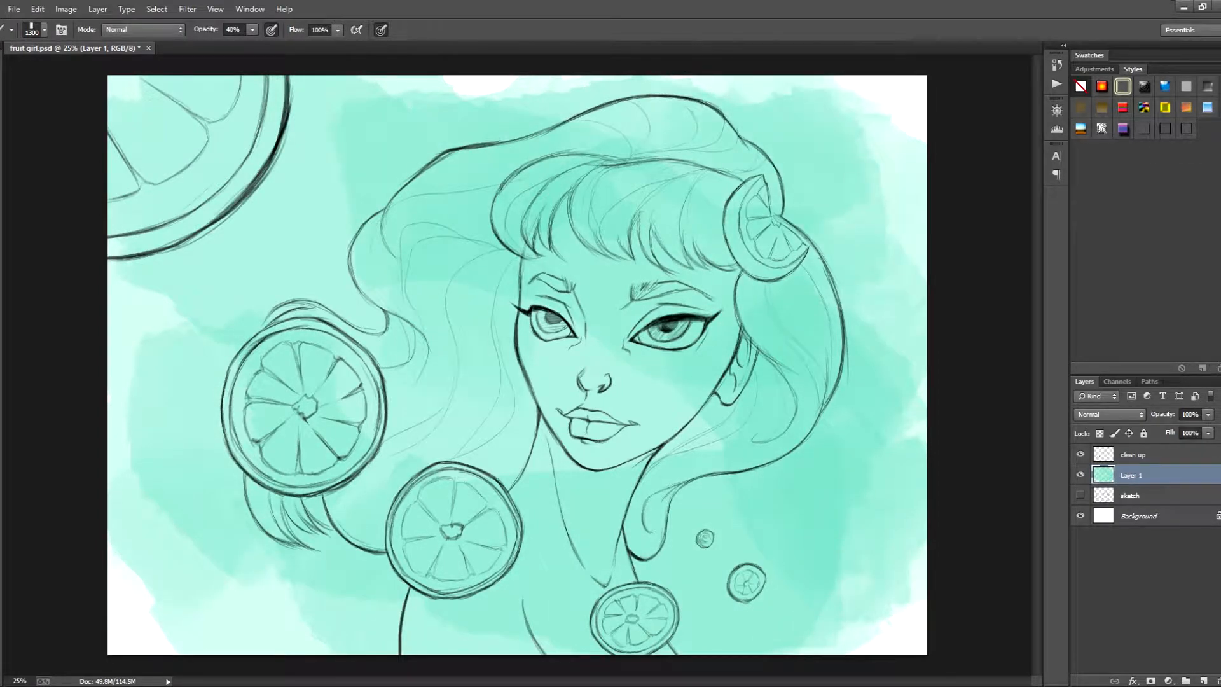
{"action": "mouse_move", "coordinate": [624, 388]}
{"action": "left_mouse_down"}
{"action": "mouse_move", "coordinate": [331, 369]}
{"action": "mouse_move", "coordinate": [359, 498]}
{"action": "mouse_move", "coordinate": [190, 456]}
{"action": "mouse_move", "coordinate": [277, 566]}
{"action": "mouse_move", "coordinate": [871, 293]}
{"action": "mouse_move", "coordinate": [869, 497]}
{"action": "left_mouse_up"}
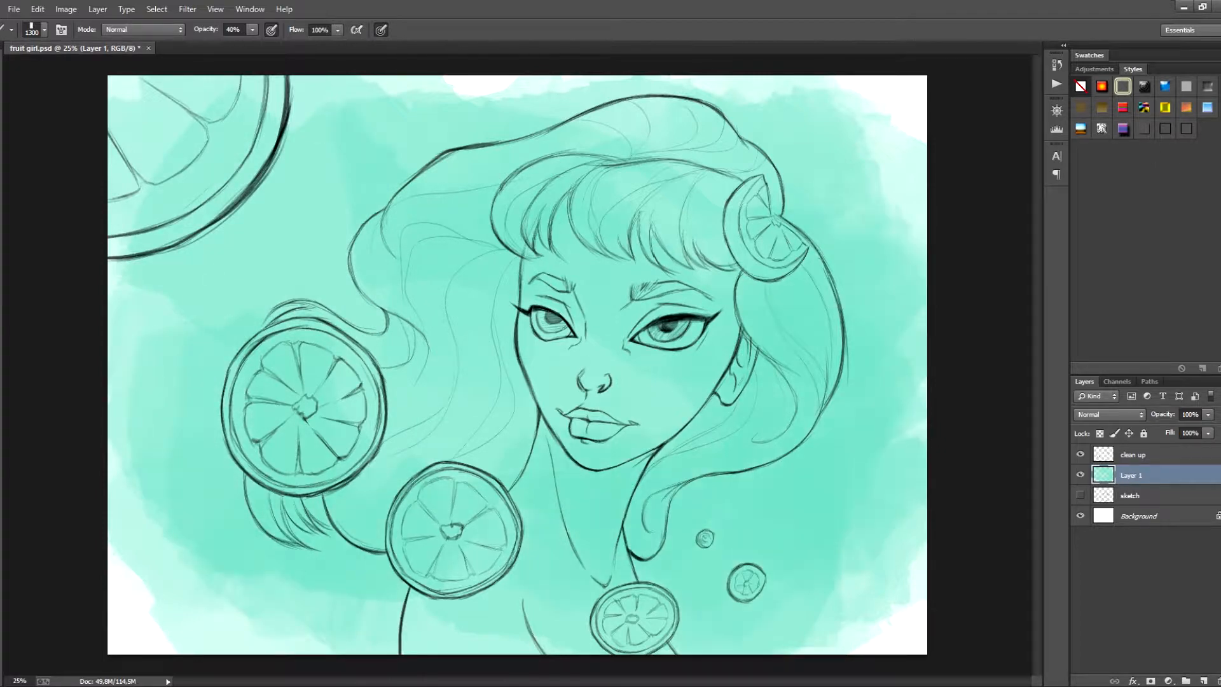
{"action": "left_click_drag", "start_coordinate": [445, 636], "coordinate": [559, 646]}
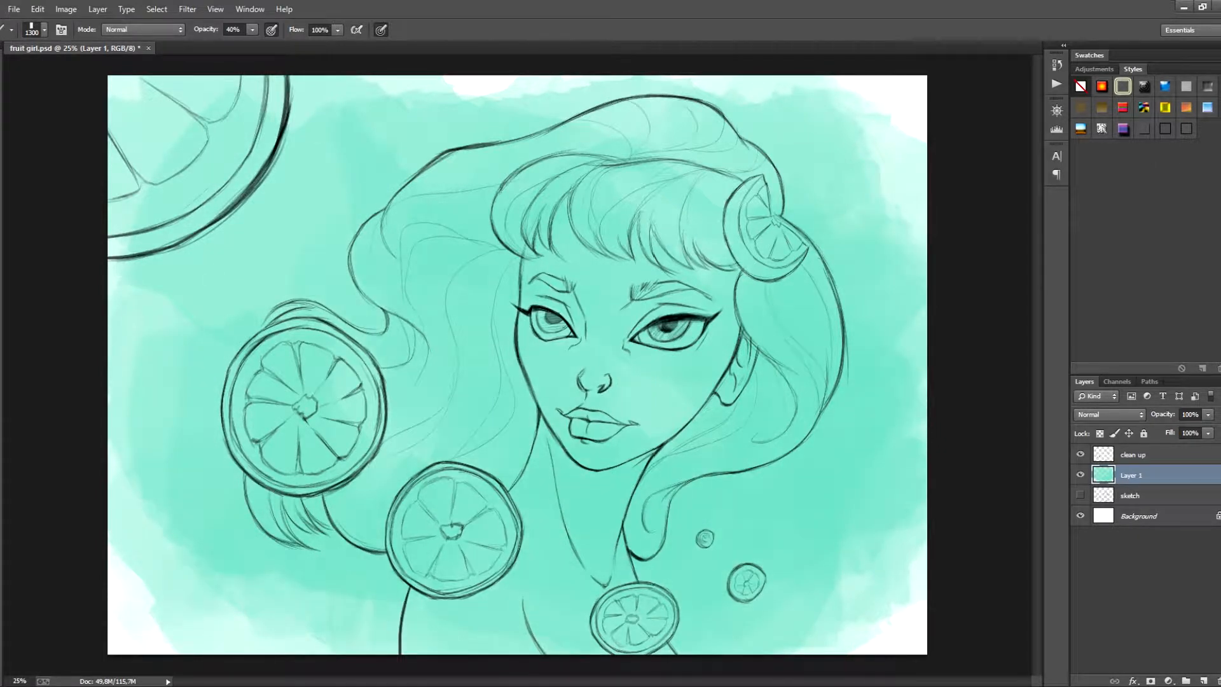
{"action": "left_click_drag", "start_coordinate": [433, 159], "coordinate": [305, 147]}
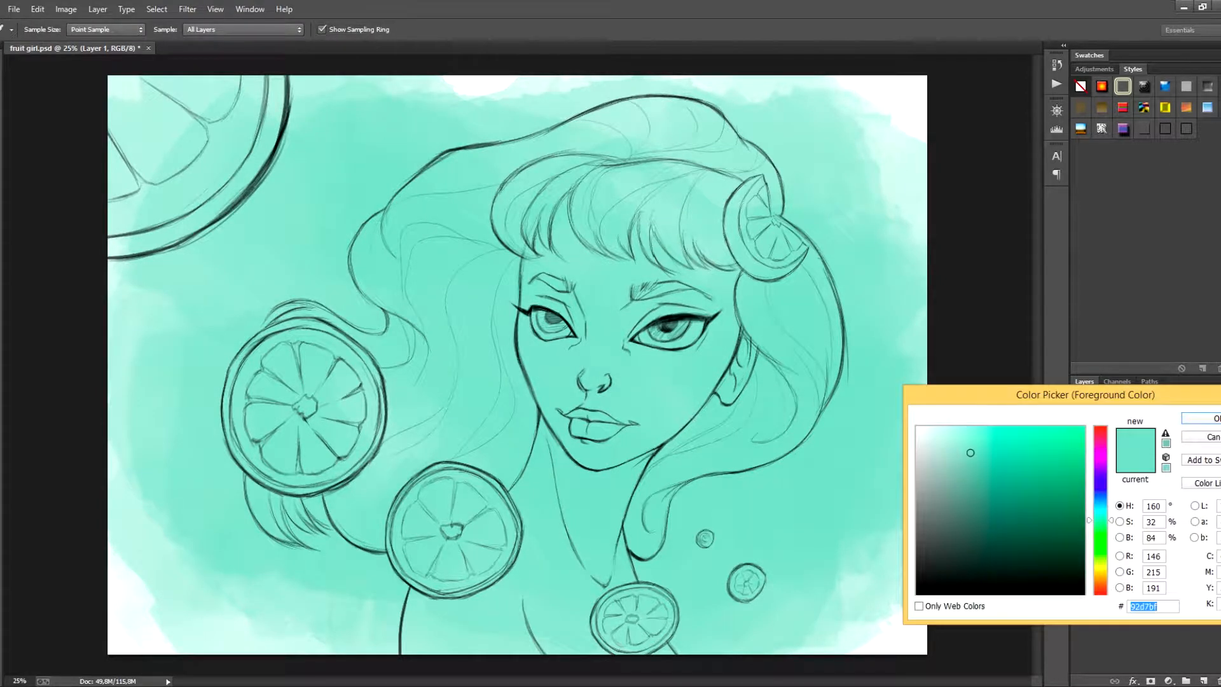
Set the foreground colour to turquoise #92d7d1 and tint the background around the upper-left hair with it.
{"action": "type", "text": "92d7c1"}
{"action": "left_click_drag", "start_coordinate": [1100, 522], "coordinate": [1099, 513]}
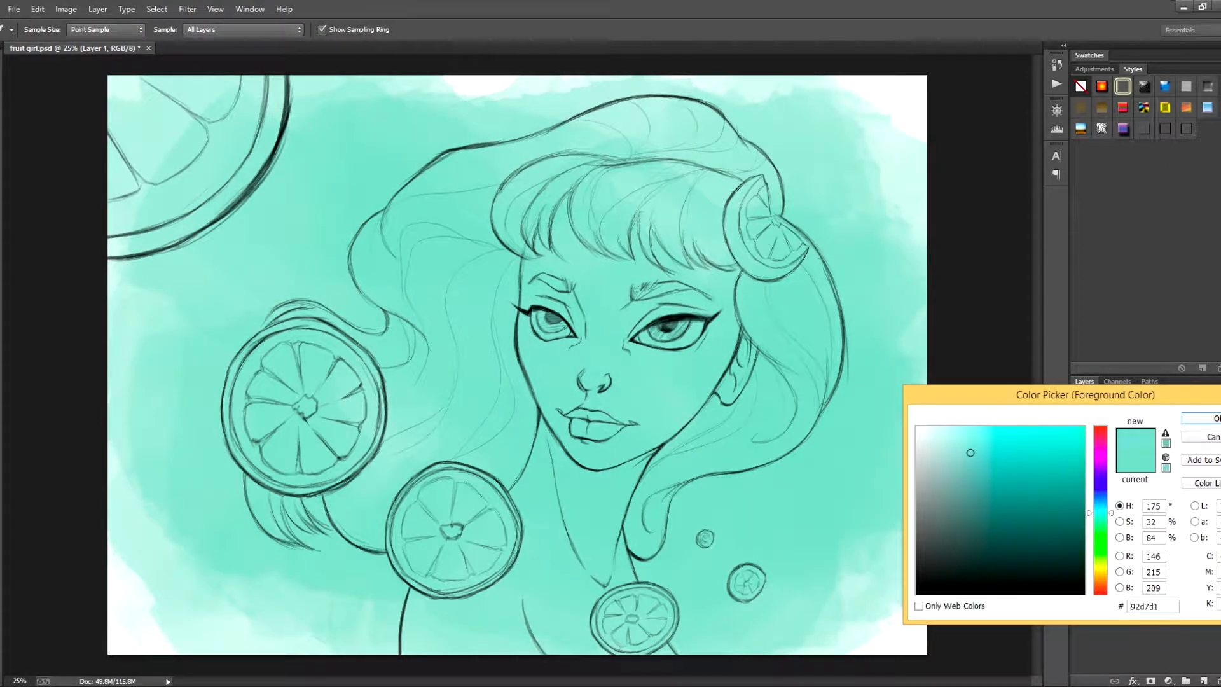
{"action": "key", "text": "Return"}
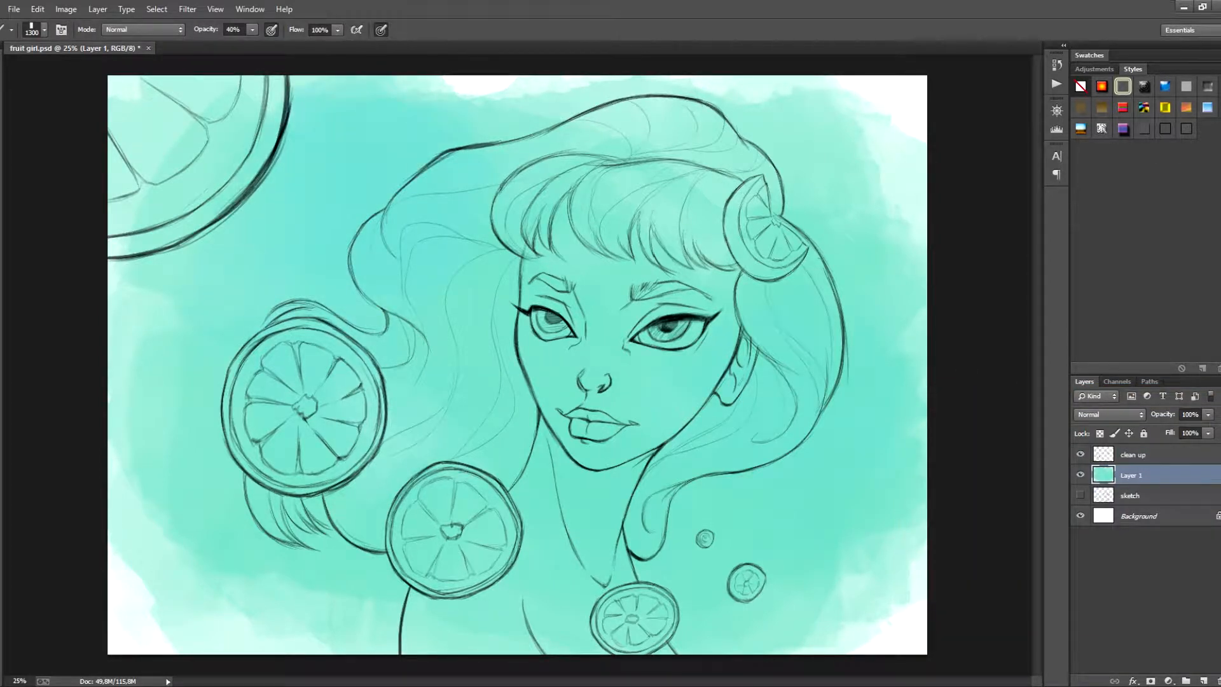
Rename the painted background layer as "back" and add a new empty layer above it.
{"action": "double_click", "coordinate": [1131, 475]}
{"action": "type", "text": "back"}
{"action": "key", "text": "Return"}
{"action": "left_click", "coordinate": [1204, 681]}
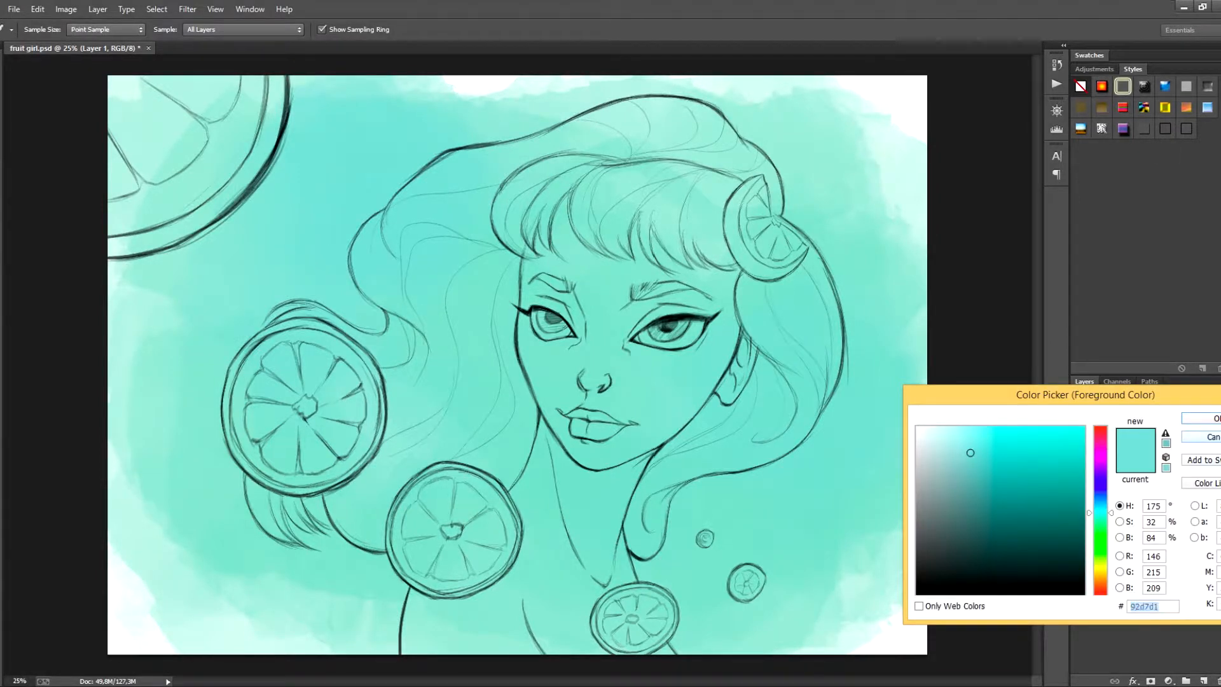
{"action": "key", "text": "Return"}
Colorize the "clean up" line art orange-red with Hue/Saturation at hue 13, saturation 100 and lightness +44.
{"action": "left_click", "coordinate": [1133, 454]}
{"action": "key", "text": "ctrl+u"}
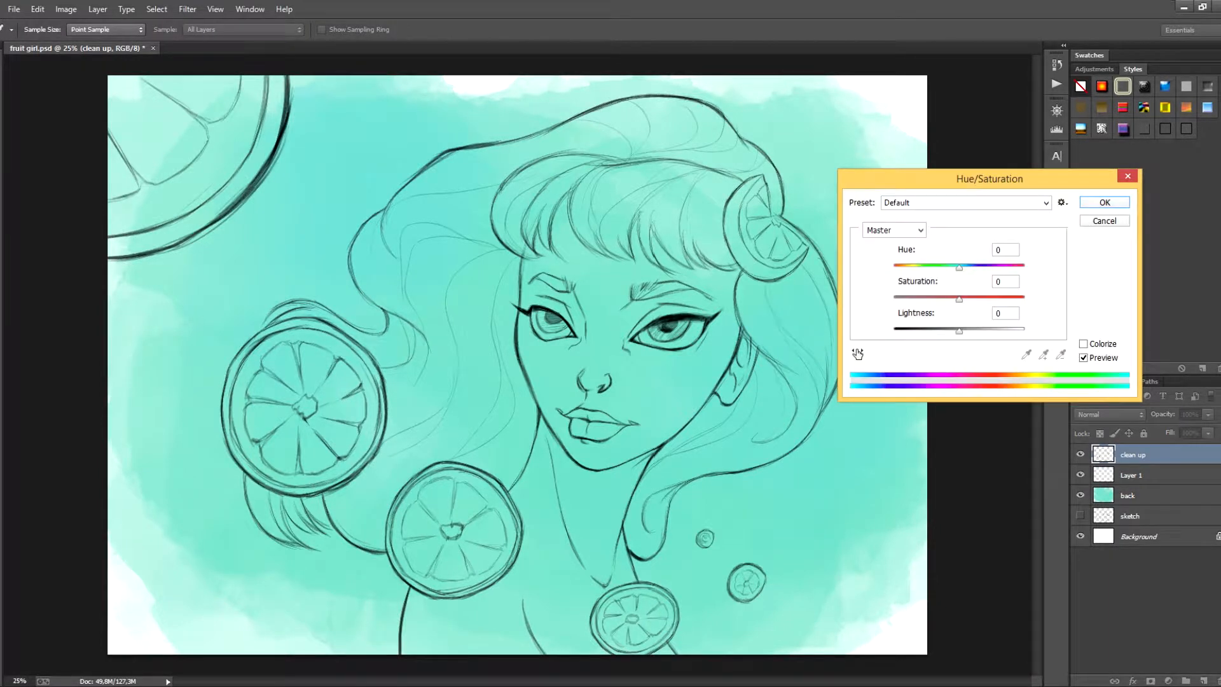
{"action": "left_click_drag", "start_coordinate": [989, 178], "coordinate": [1015, 183]}
{"action": "left_click", "coordinate": [1110, 349]}
{"action": "left_click_drag", "start_coordinate": [985, 336], "coordinate": [920, 273]}
{"action": "mouse_move", "coordinate": [997, 336]}
{"action": "left_mouse_down"}
{"action": "mouse_move", "coordinate": [1041, 336]}
{"action": "mouse_move", "coordinate": [1017, 336]}
{"action": "left_mouse_up"}
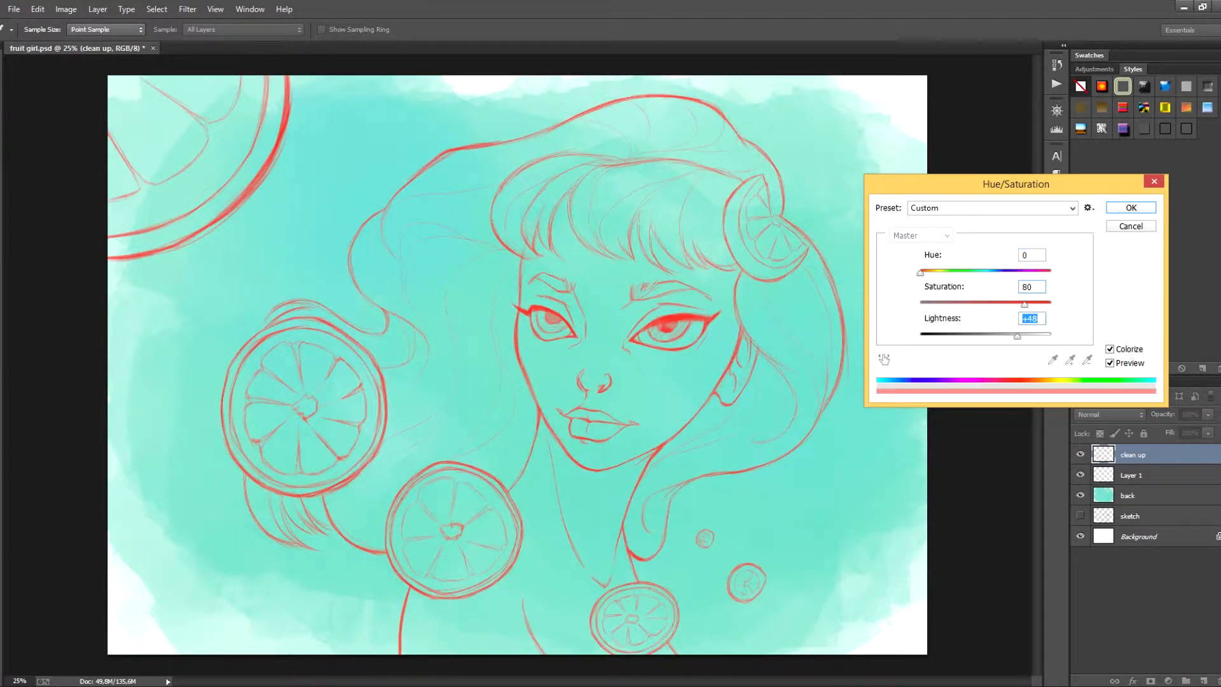
{"action": "left_click_drag", "start_coordinate": [920, 273], "coordinate": [925, 273]}
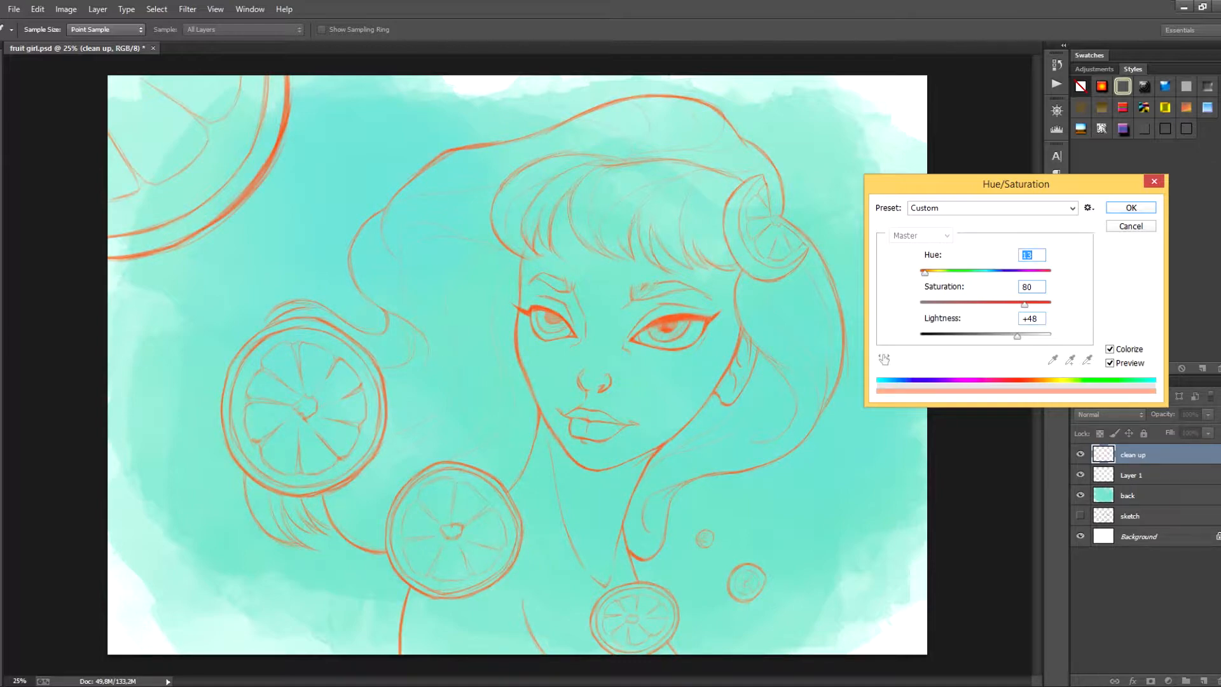
{"action": "left_click_drag", "start_coordinate": [1017, 336], "coordinate": [1051, 304]}
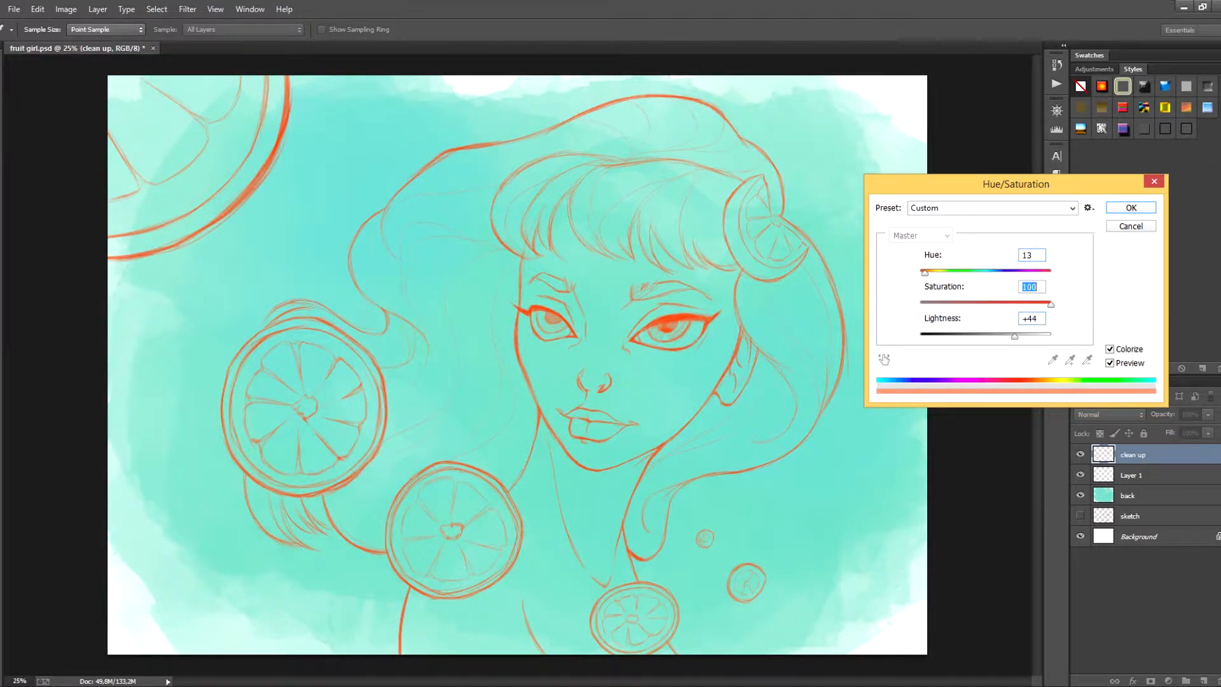
{"action": "left_click", "coordinate": [1130, 208]}
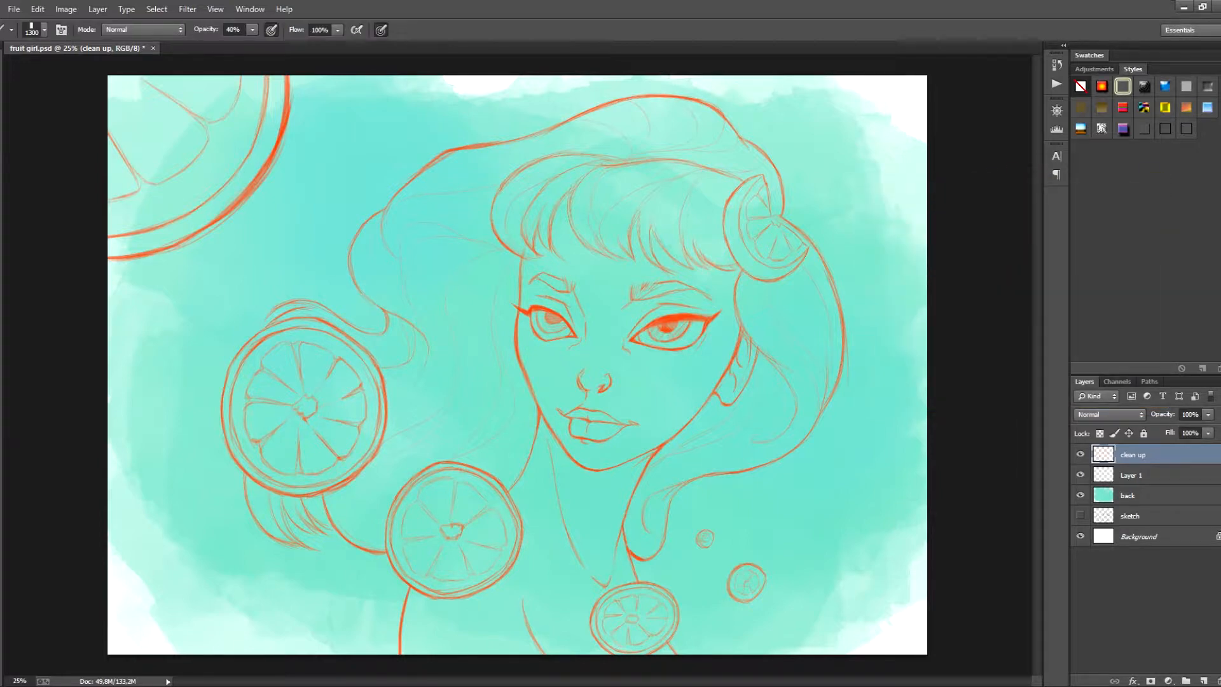
{"action": "left_click_drag", "start_coordinate": [1145, 454], "coordinate": [1202, 679]}
{"action": "left_click", "coordinate": [1202, 680]}
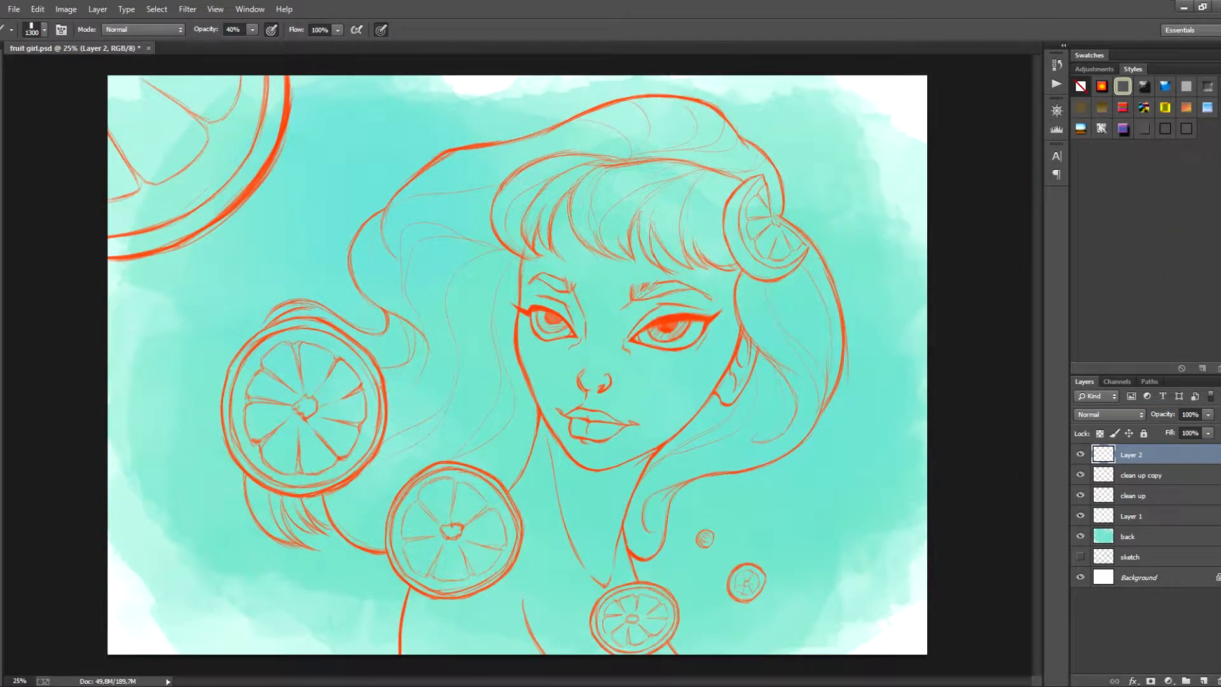
{"action": "key", "text": "Delete"}
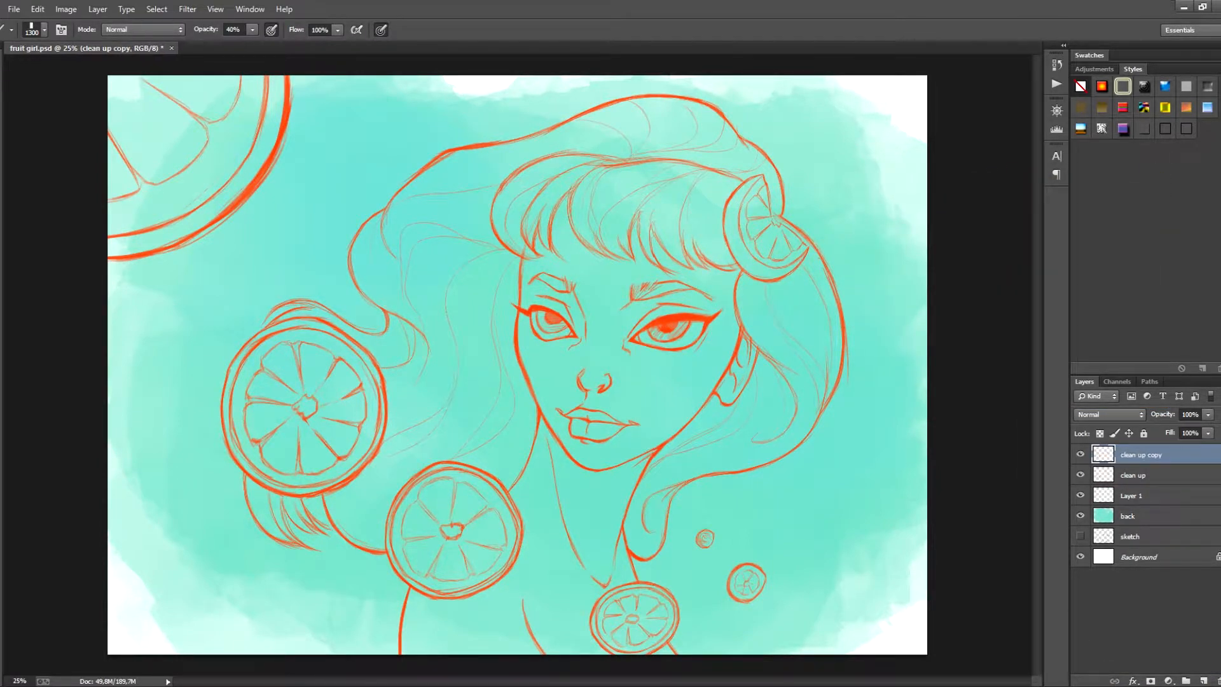
{"action": "key", "text": "Delete"}
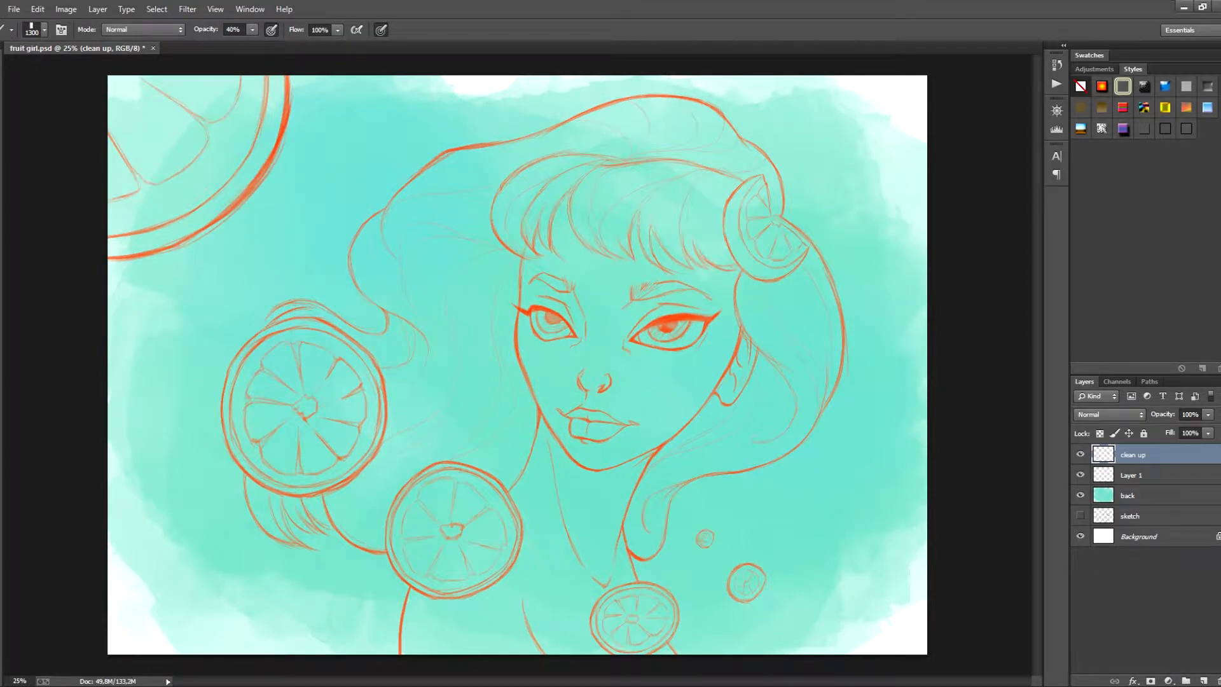
Make Layer 1 active, reduce the brush to 400 px and set the foreground colour to beige #d7c392.
{"action": "left_click", "coordinate": [1145, 475]}
{"action": "left_click", "coordinate": [1080, 474]}
{"action": "left_click", "coordinate": [1080, 474]}
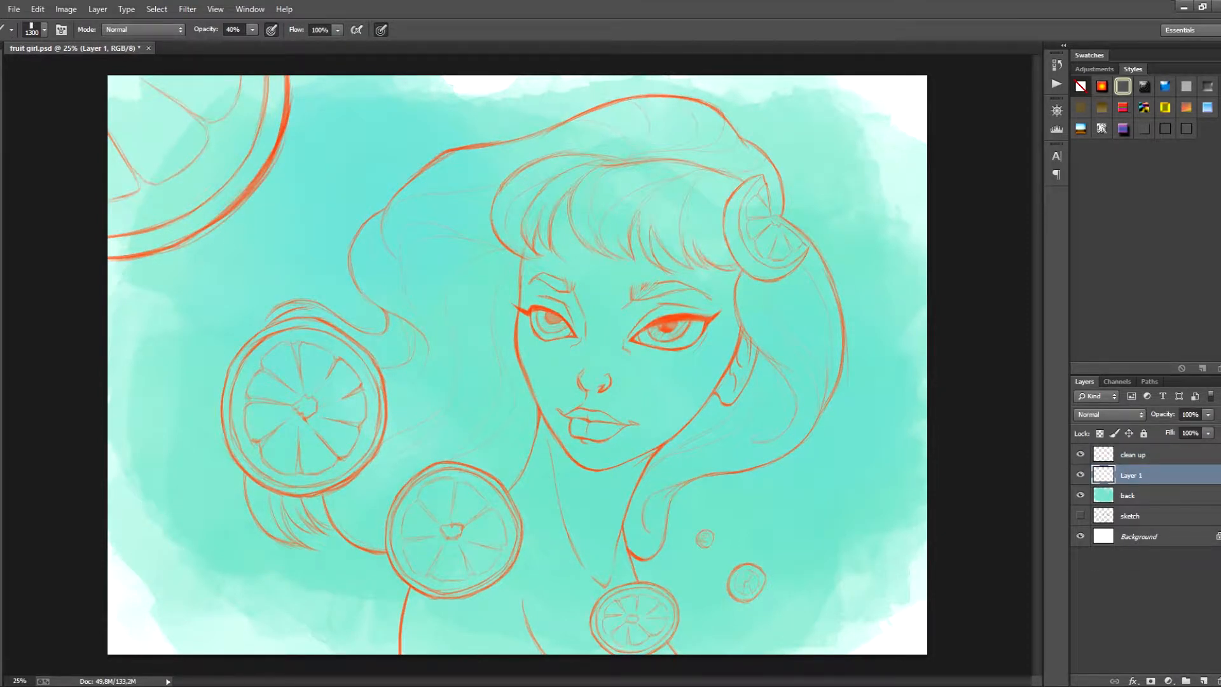
{"action": "key", "text": "bracketleft"}
{"action": "key", "text": "bracketleft"}
{"action": "key", "text": "bracketleft"}
{"action": "key", "text": "bracketleft"}
{"action": "key", "text": "bracketleft"}
{"action": "type", "text": "n"}
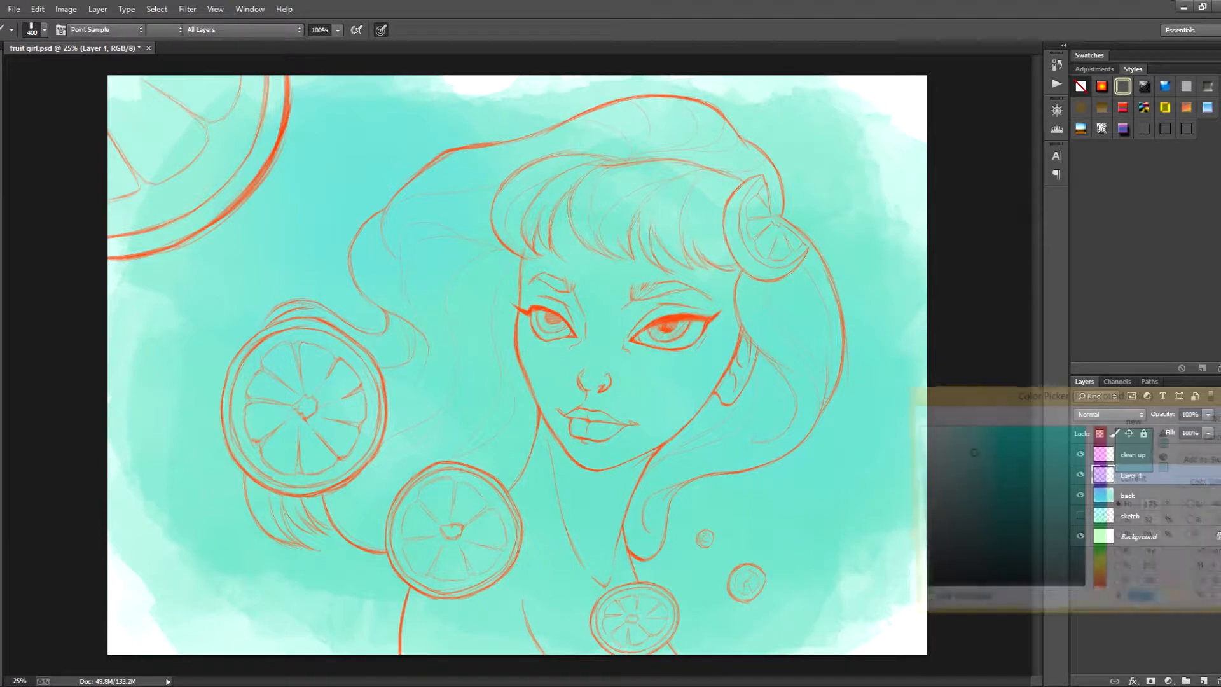
{"action": "type", "text": "d7c492"}
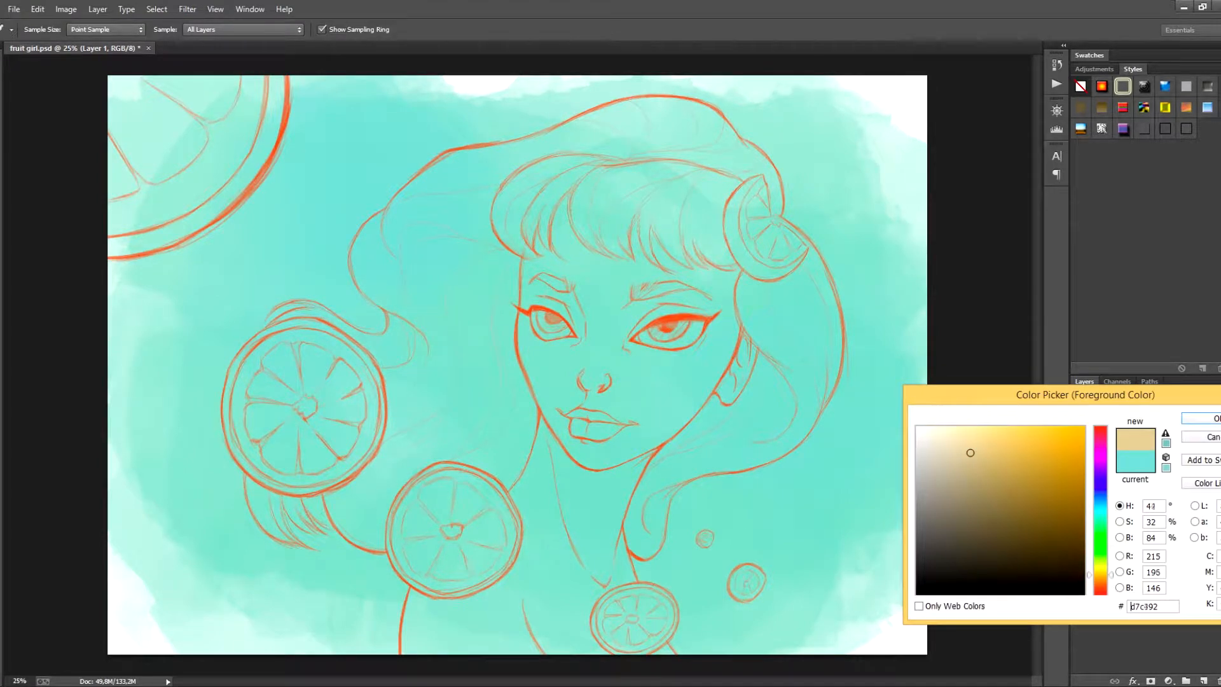
{"action": "key", "text": "Return"}
Block in the face, neck and shoulders with beige at 60% opacity and warm the skin with yellow #e9c880.
{"action": "left_click_drag", "start_coordinate": [601, 296], "coordinate": [598, 360]}
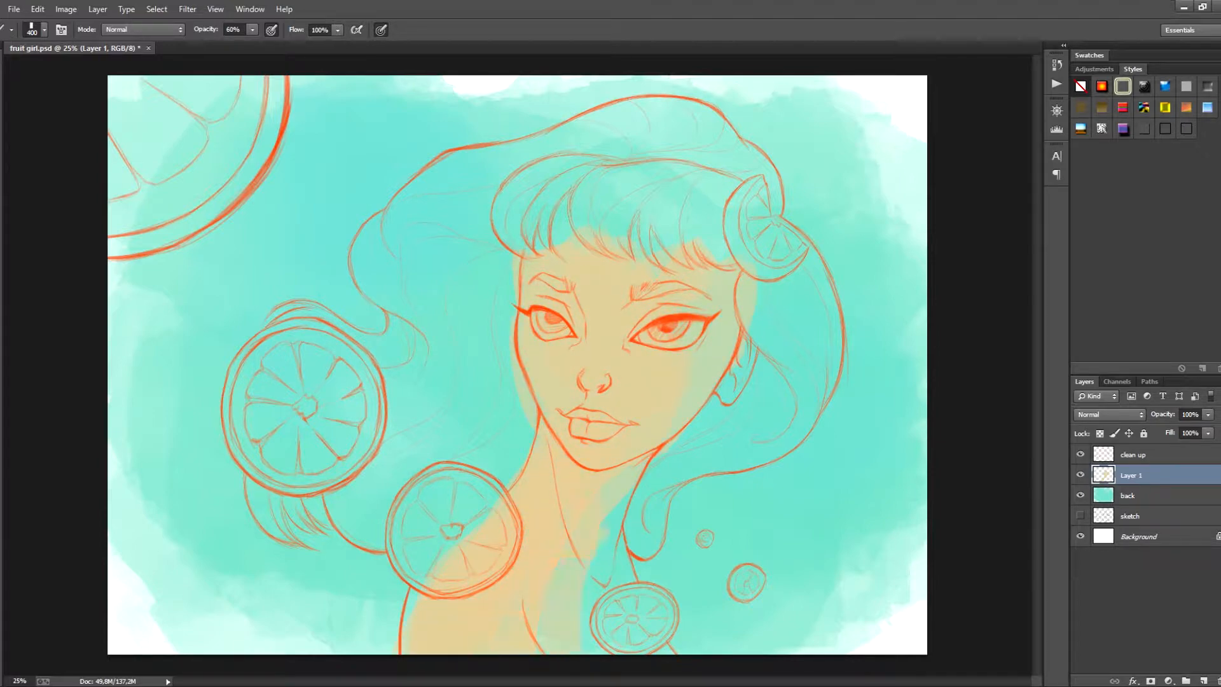
{"action": "left_click_drag", "start_coordinate": [598, 509], "coordinate": [620, 630]}
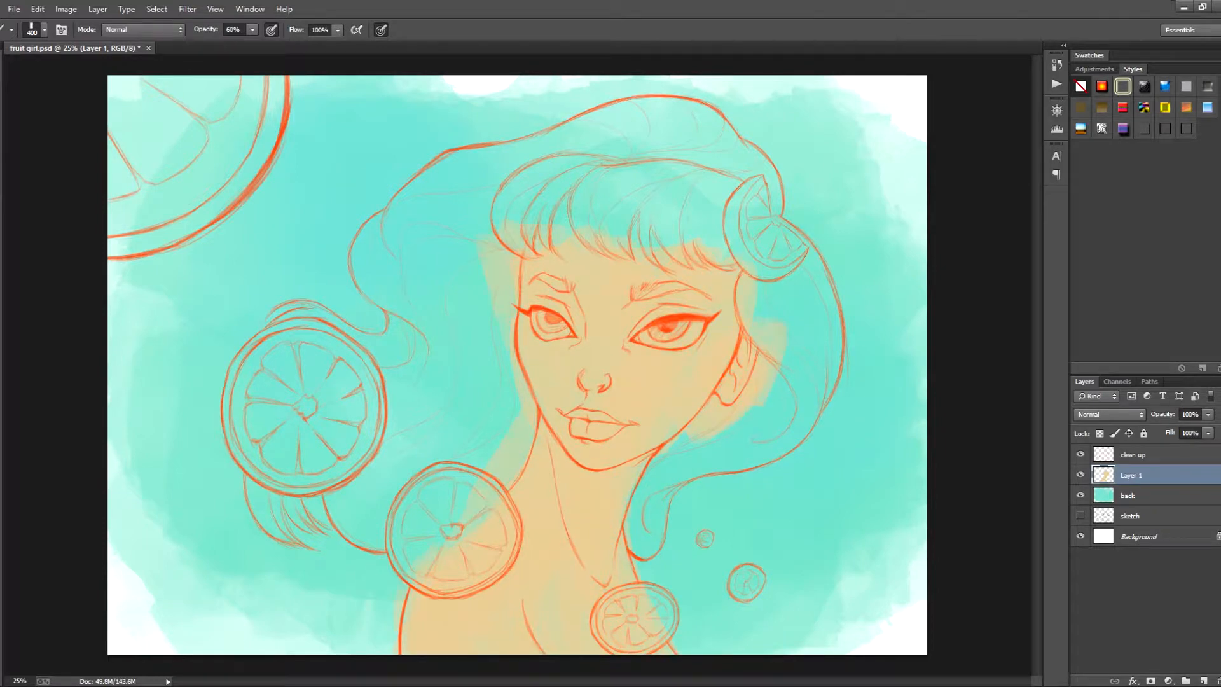
{"action": "left_click", "coordinate": [992, 441]}
{"action": "key", "text": "Return"}
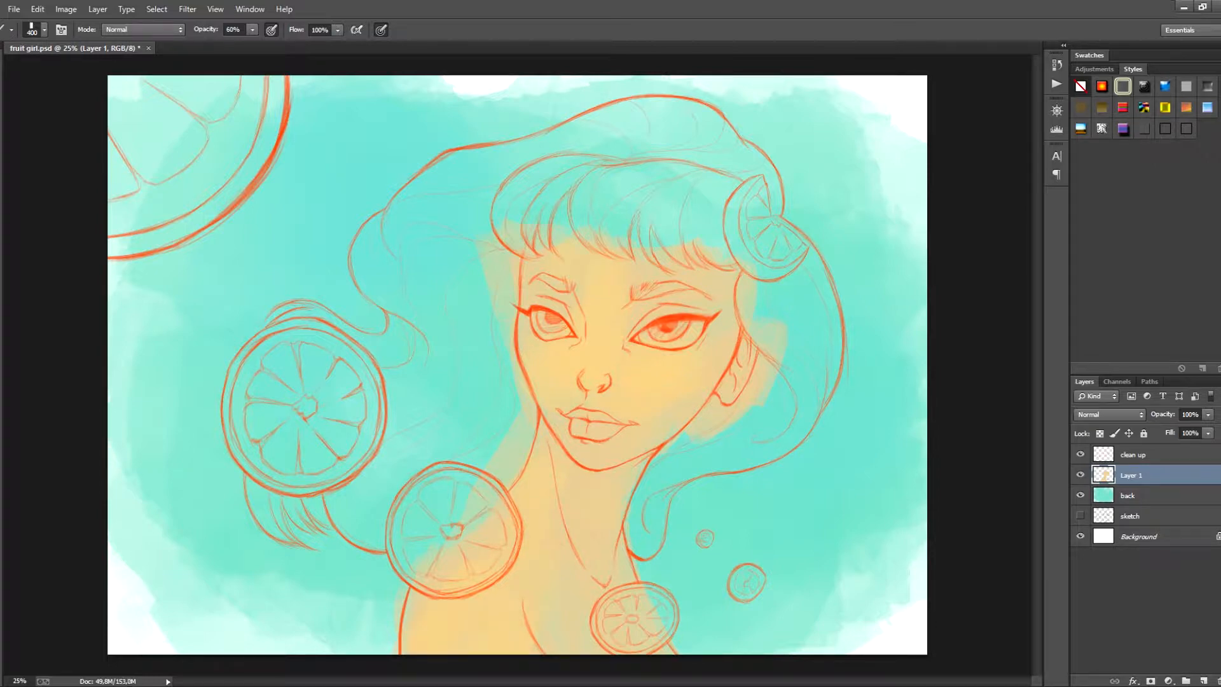
Set the foreground colour to a saturated coral red for the hair.
{"action": "key", "text": "n"}
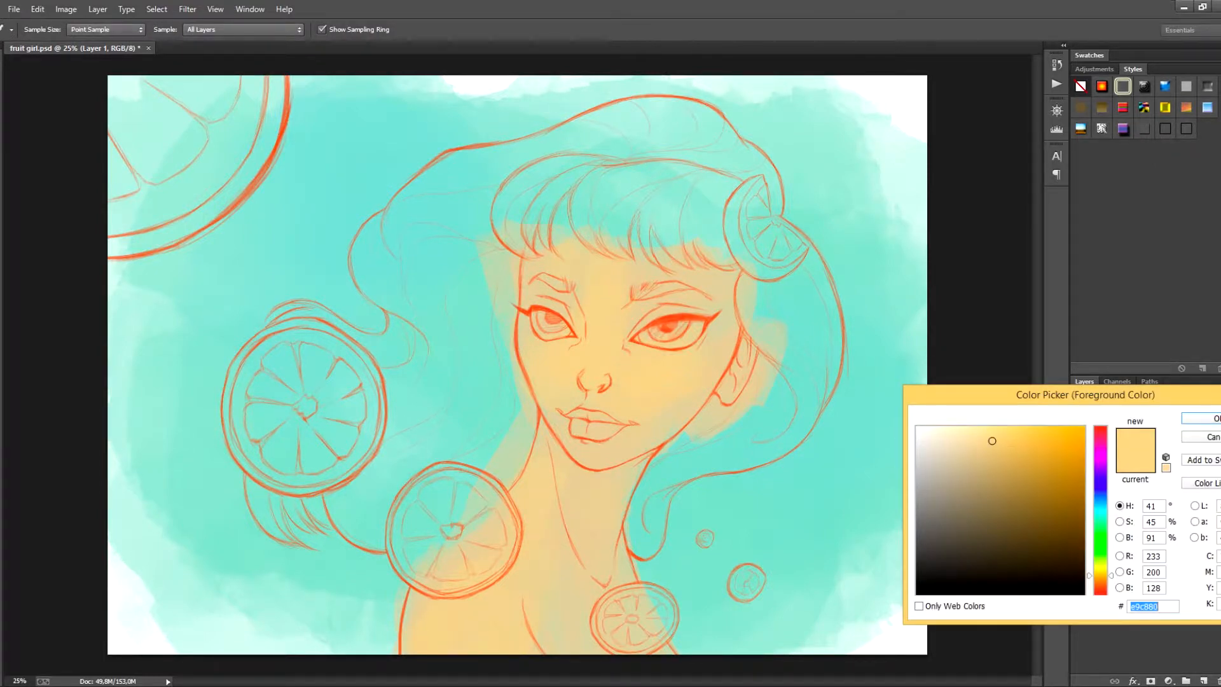
{"action": "left_click", "coordinate": [1099, 431]}
{"action": "left_click_drag", "start_coordinate": [1005, 441], "coordinate": [1019, 453]}
{"action": "left_click", "coordinate": [1100, 430]}
{"action": "key", "text": "Return"}
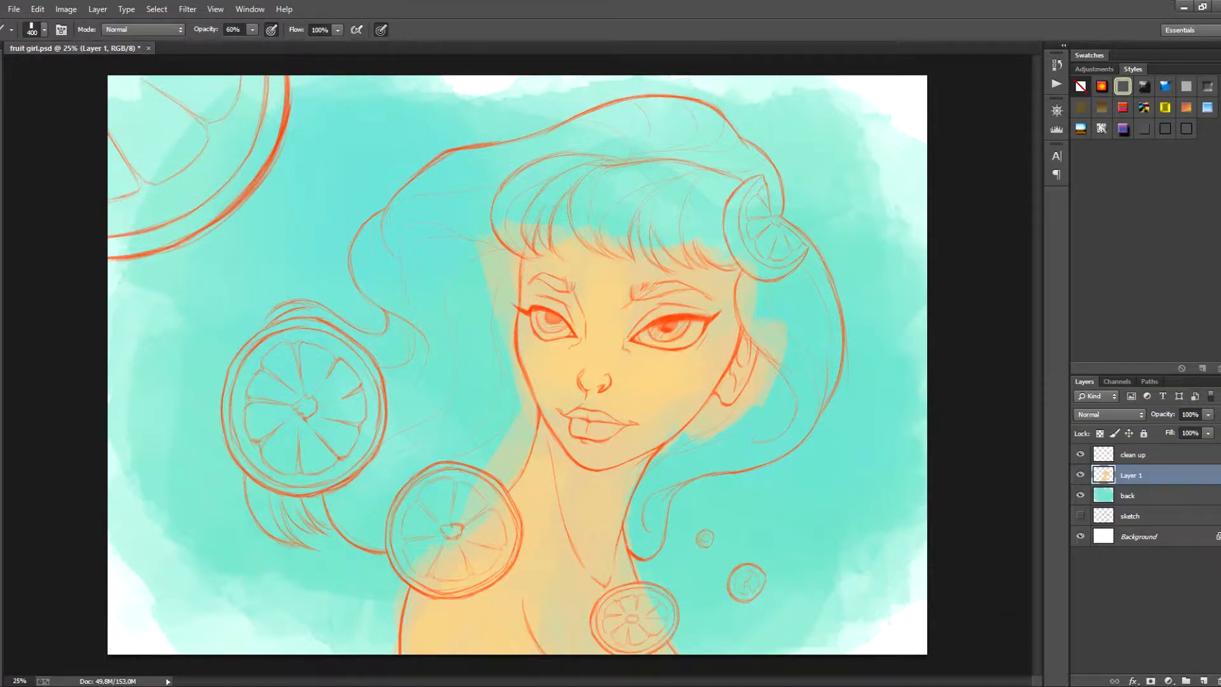
{"action": "mouse_move", "coordinate": [448, 239]}
{"action": "left_mouse_down"}
{"action": "mouse_move", "coordinate": [458, 372]}
{"action": "mouse_move", "coordinate": [459, 210]}
{"action": "mouse_move", "coordinate": [572, 159]}
{"action": "mouse_move", "coordinate": [706, 184]}
{"action": "mouse_move", "coordinate": [445, 356]}
{"action": "mouse_move", "coordinate": [438, 477]}
{"action": "left_mouse_up"}
{"action": "key", "text": "ctrl+alt+z"}
{"action": "key", "text": "ctrl+alt+z"}
{"action": "key", "text": "ctrl+alt+z"}
{"action": "key", "text": "ctrl+alt+z"}
{"action": "key", "text": "ctrl+alt+z"}
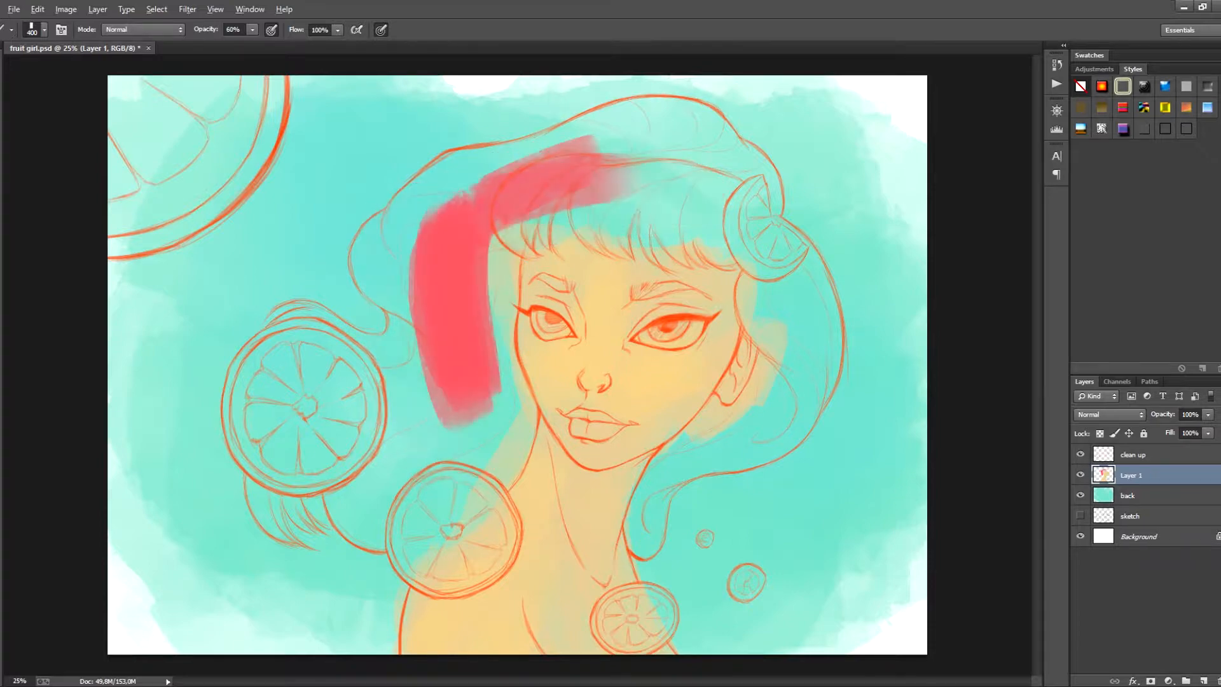
{"action": "key", "text": "ctrl+alt+z"}
Block in the crown, fringe and left waves of the hair in coral red, adjusting the brush between 400, 70 and 200 px.
{"action": "mouse_move", "coordinate": [461, 251]}
{"action": "left_mouse_down"}
{"action": "mouse_move", "coordinate": [461, 433]}
{"action": "mouse_move", "coordinate": [655, 182]}
{"action": "mouse_move", "coordinate": [655, 194]}
{"action": "mouse_move", "coordinate": [541, 223]}
{"action": "mouse_move", "coordinate": [591, 225]}
{"action": "mouse_move", "coordinate": [496, 289]}
{"action": "mouse_move", "coordinate": [455, 191]}
{"action": "mouse_move", "coordinate": [531, 149]}
{"action": "left_mouse_up"}
{"action": "key", "text": "bracketleft"}
{"action": "key", "text": "bracketleft"}
{"action": "key", "text": "bracketleft"}
{"action": "key", "text": "bracketleft"}
{"action": "key", "text": "bracketleft"}
{"action": "key", "text": "bracketleft"}
{"action": "key", "text": "bracketleft"}
{"action": "key", "text": "bracketleft"}
{"action": "key", "text": "bracketleft"}
{"action": "key", "text": "bracketleft"}
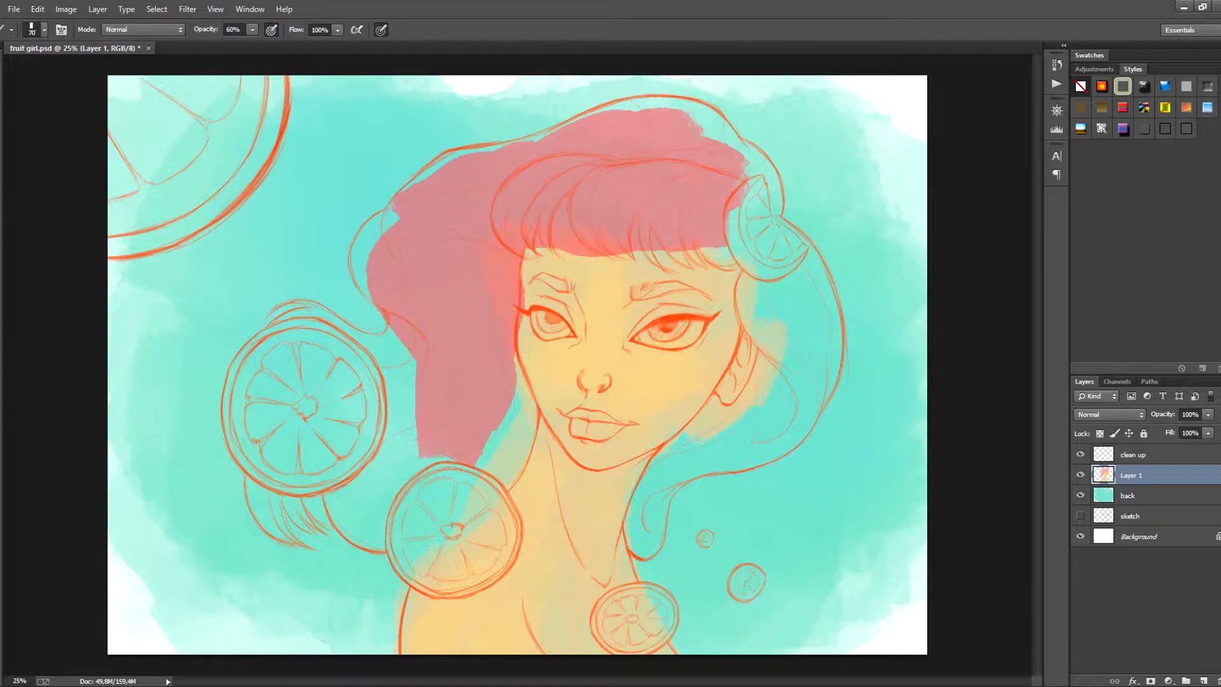
{"action": "mouse_move", "coordinate": [397, 210]}
{"action": "left_mouse_down"}
{"action": "mouse_move", "coordinate": [362, 267]}
{"action": "mouse_move", "coordinate": [387, 224]}
{"action": "mouse_move", "coordinate": [407, 385]}
{"action": "mouse_move", "coordinate": [410, 346]}
{"action": "mouse_move", "coordinate": [356, 522]}
{"action": "mouse_move", "coordinate": [254, 502]}
{"action": "mouse_move", "coordinate": [299, 375]}
{"action": "mouse_move", "coordinate": [356, 337]}
{"action": "mouse_move", "coordinate": [382, 458]}
{"action": "mouse_move", "coordinate": [433, 484]}
{"action": "mouse_move", "coordinate": [502, 376]}
{"action": "mouse_move", "coordinate": [528, 420]}
{"action": "left_mouse_up"}
{"action": "key", "text": "bracketright"}
{"action": "key", "text": "bracketright"}
{"action": "key", "text": "bracketright"}
{"action": "key", "text": "bracketright"}
{"action": "key", "text": "bracketright"}
{"action": "key", "text": "bracketright"}
{"action": "key", "text": "bracketright"}
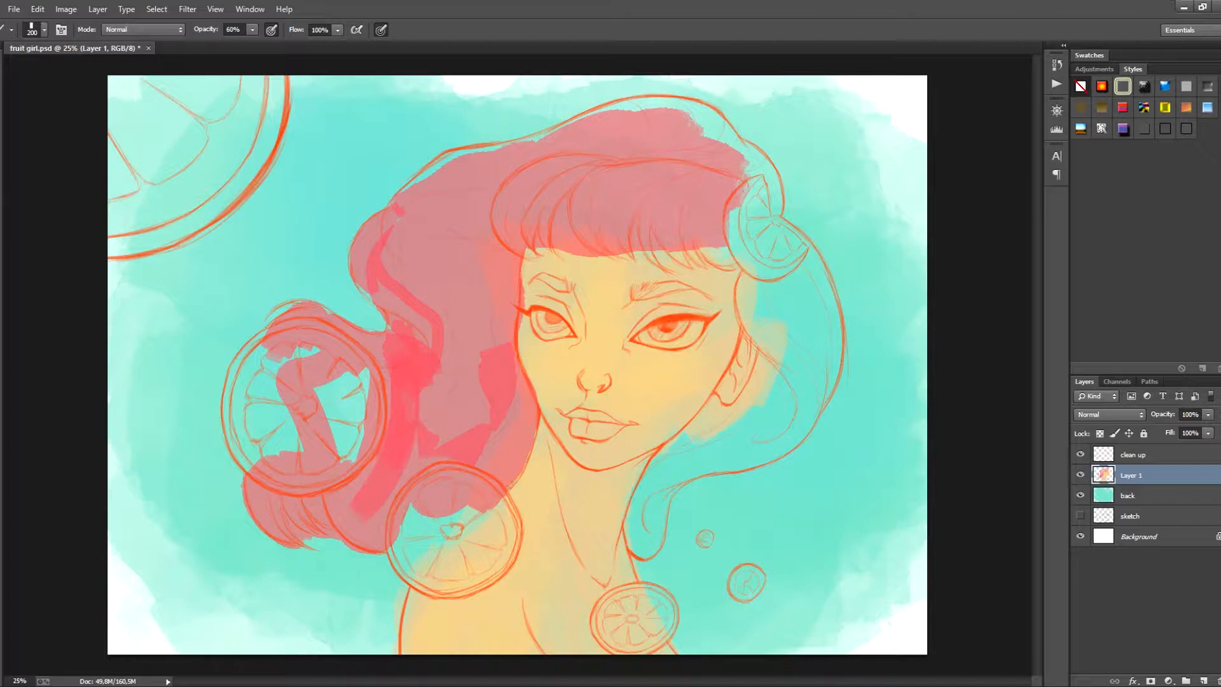
Fill the hair on the right of the face in coral red, from the lower curl up past the ear.
{"action": "mouse_move", "coordinate": [683, 445]}
{"action": "left_mouse_down"}
{"action": "mouse_move", "coordinate": [646, 547]}
{"action": "mouse_move", "coordinate": [706, 445]}
{"action": "mouse_move", "coordinate": [681, 430]}
{"action": "mouse_move", "coordinate": [725, 407]}
{"action": "mouse_move", "coordinate": [719, 400]}
{"action": "mouse_move", "coordinate": [763, 445]}
{"action": "mouse_move", "coordinate": [792, 273]}
{"action": "left_mouse_up"}
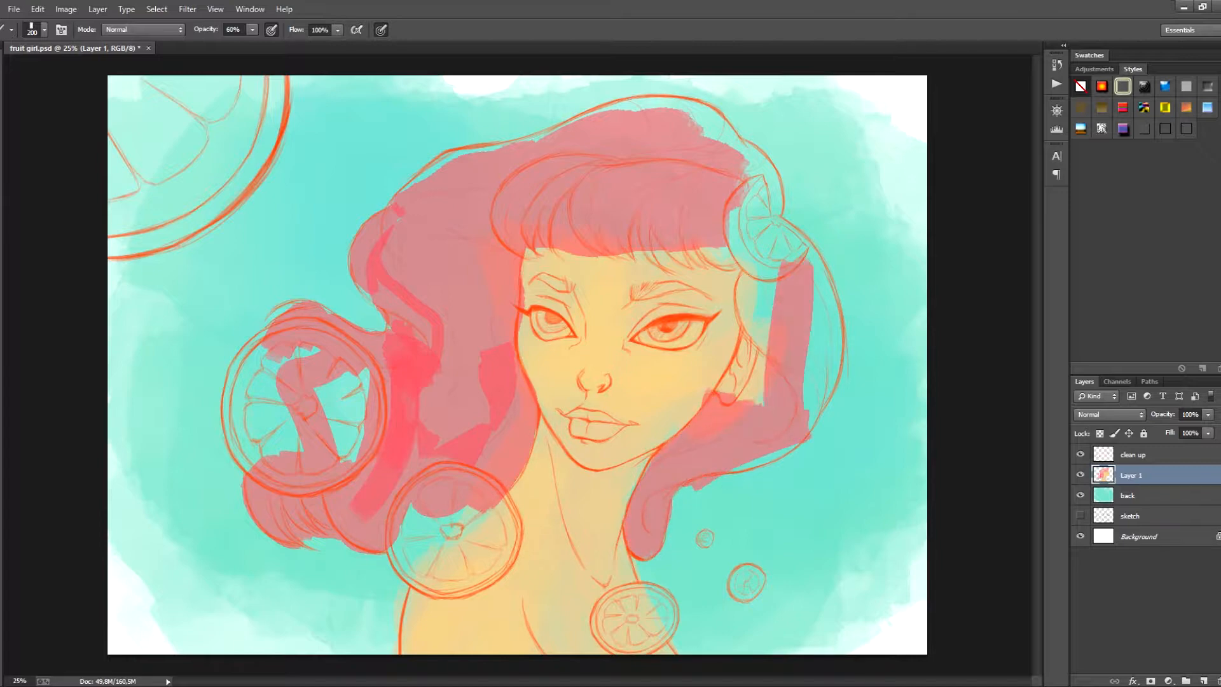
{"action": "left_click_drag", "start_coordinate": [757, 400], "coordinate": [763, 245]}
{"action": "left_click_drag", "start_coordinate": [747, 305], "coordinate": [747, 350]}
{"action": "mouse_move", "coordinate": [805, 261]}
{"action": "left_mouse_down"}
{"action": "mouse_move", "coordinate": [827, 363]}
{"action": "mouse_move", "coordinate": [757, 465]}
{"action": "mouse_move", "coordinate": [725, 474]}
{"action": "left_mouse_up"}
{"action": "left_click_drag", "start_coordinate": [840, 359], "coordinate": [827, 417]}
Strengthen the right end of the fringe and extend the coral red to the outline along the top of the hair.
{"action": "left_click_drag", "start_coordinate": [690, 226], "coordinate": [732, 267]}
{"action": "left_click_drag", "start_coordinate": [702, 216], "coordinate": [734, 260]}
{"action": "left_click_drag", "start_coordinate": [633, 214], "coordinate": [639, 245]}
{"action": "left_click_drag", "start_coordinate": [697, 124], "coordinate": [738, 169]}
{"action": "mouse_move", "coordinate": [693, 118]}
{"action": "left_mouse_down"}
{"action": "mouse_move", "coordinate": [487, 152]}
{"action": "mouse_move", "coordinate": [398, 206]}
{"action": "left_mouse_up"}
{"action": "mouse_move", "coordinate": [738, 140]}
{"action": "left_mouse_down"}
{"action": "mouse_move", "coordinate": [786, 194]}
{"action": "mouse_move", "coordinate": [795, 270]}
{"action": "left_mouse_up"}
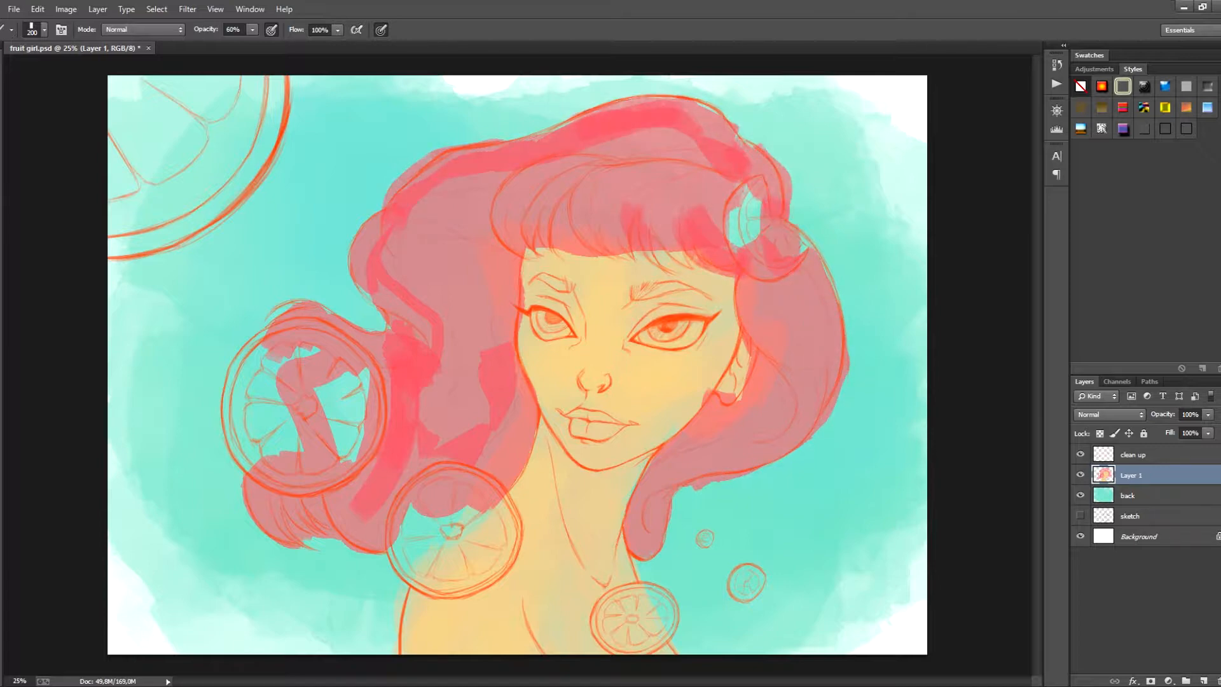
Paint coral red over the citrus slice in the hair and the strands just below it.
{"action": "left_click_drag", "start_coordinate": [722, 181], "coordinate": [766, 312]}
{"action": "left_click_drag", "start_coordinate": [789, 210], "coordinate": [818, 286]}
{"action": "left_click_drag", "start_coordinate": [748, 223], "coordinate": [789, 350]}
Deepen the coral red on the long waves left of the face and on the curl beneath the ear.
{"action": "left_click_drag", "start_coordinate": [486, 254], "coordinate": [483, 468]}
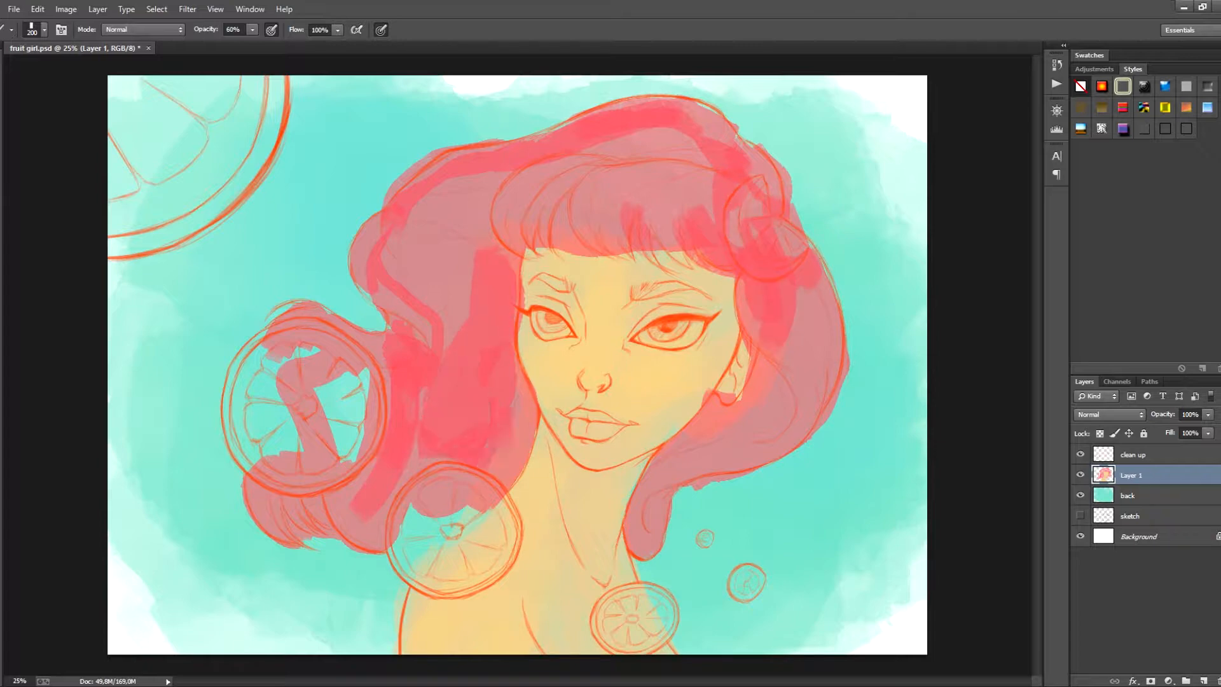
{"action": "left_click_drag", "start_coordinate": [515, 357], "coordinate": [509, 471]}
{"action": "mouse_move", "coordinate": [426, 433]}
{"action": "left_mouse_down"}
{"action": "mouse_move", "coordinate": [381, 477]}
{"action": "mouse_move", "coordinate": [413, 502]}
{"action": "left_mouse_up"}
{"action": "left_click_drag", "start_coordinate": [461, 251], "coordinate": [420, 346]}
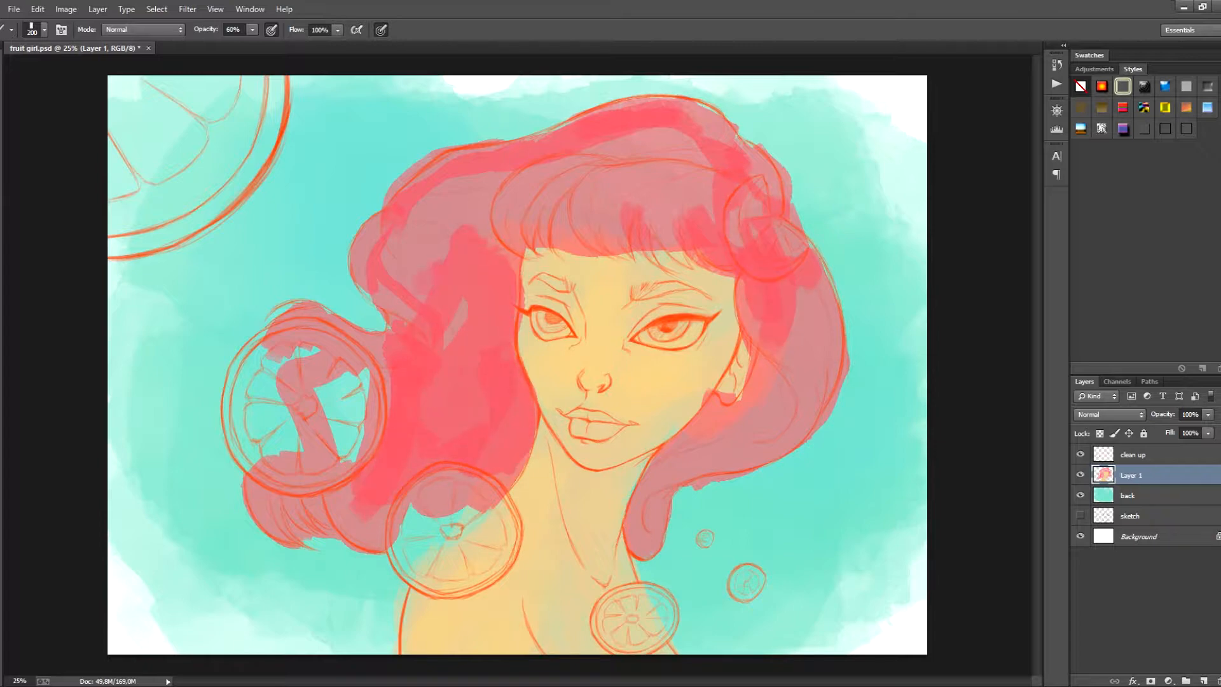
{"action": "left_click_drag", "start_coordinate": [413, 267], "coordinate": [391, 331]}
{"action": "left_click_drag", "start_coordinate": [458, 302], "coordinate": [455, 347]}
{"action": "mouse_move", "coordinate": [728, 407]}
{"action": "left_mouse_down"}
{"action": "mouse_move", "coordinate": [664, 477]}
{"action": "mouse_move", "coordinate": [776, 413]}
{"action": "mouse_move", "coordinate": [641, 522]}
{"action": "mouse_move", "coordinate": [786, 388]}
{"action": "left_mouse_up"}
Deepen the coral red on the upper waves left of the face and across the fringe.
{"action": "left_click_drag", "start_coordinate": [471, 225], "coordinate": [455, 248]}
{"action": "left_click_drag", "start_coordinate": [502, 178], "coordinate": [455, 242]}
{"action": "left_click_drag", "start_coordinate": [439, 191], "coordinate": [397, 255]}
{"action": "left_click_drag", "start_coordinate": [547, 181], "coordinate": [509, 220]}
{"action": "left_click_drag", "start_coordinate": [509, 238], "coordinate": [687, 190]}
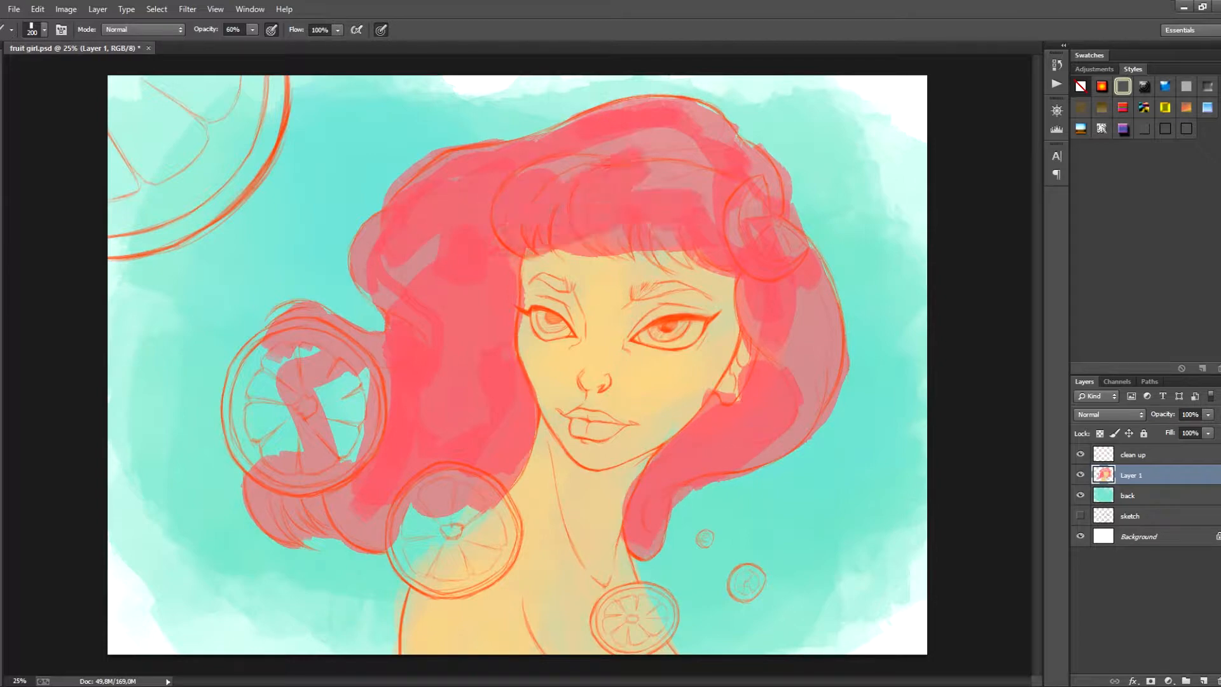
Even out the coral red over the crown, the hair slice, the locks right of the face and the outer left edge.
{"action": "left_click_drag", "start_coordinate": [554, 166], "coordinate": [719, 149]}
{"action": "mouse_move", "coordinate": [706, 185]}
{"action": "left_mouse_down"}
{"action": "mouse_move", "coordinate": [662, 239]}
{"action": "mouse_move", "coordinate": [766, 226]}
{"action": "left_mouse_up"}
{"action": "left_click_drag", "start_coordinate": [799, 292], "coordinate": [792, 381]}
{"action": "mouse_move", "coordinate": [769, 324]}
{"action": "left_mouse_down"}
{"action": "mouse_move", "coordinate": [757, 394]}
{"action": "mouse_move", "coordinate": [755, 363]}
{"action": "left_mouse_up"}
{"action": "left_click_drag", "start_coordinate": [585, 245], "coordinate": [706, 169]}
{"action": "mouse_move", "coordinate": [741, 210]}
{"action": "left_mouse_down"}
{"action": "mouse_move", "coordinate": [820, 343]}
{"action": "mouse_move", "coordinate": [753, 452]}
{"action": "left_mouse_up"}
{"action": "left_click_drag", "start_coordinate": [427, 237], "coordinate": [379, 298]}
{"action": "left_click_drag", "start_coordinate": [372, 205], "coordinate": [356, 280]}
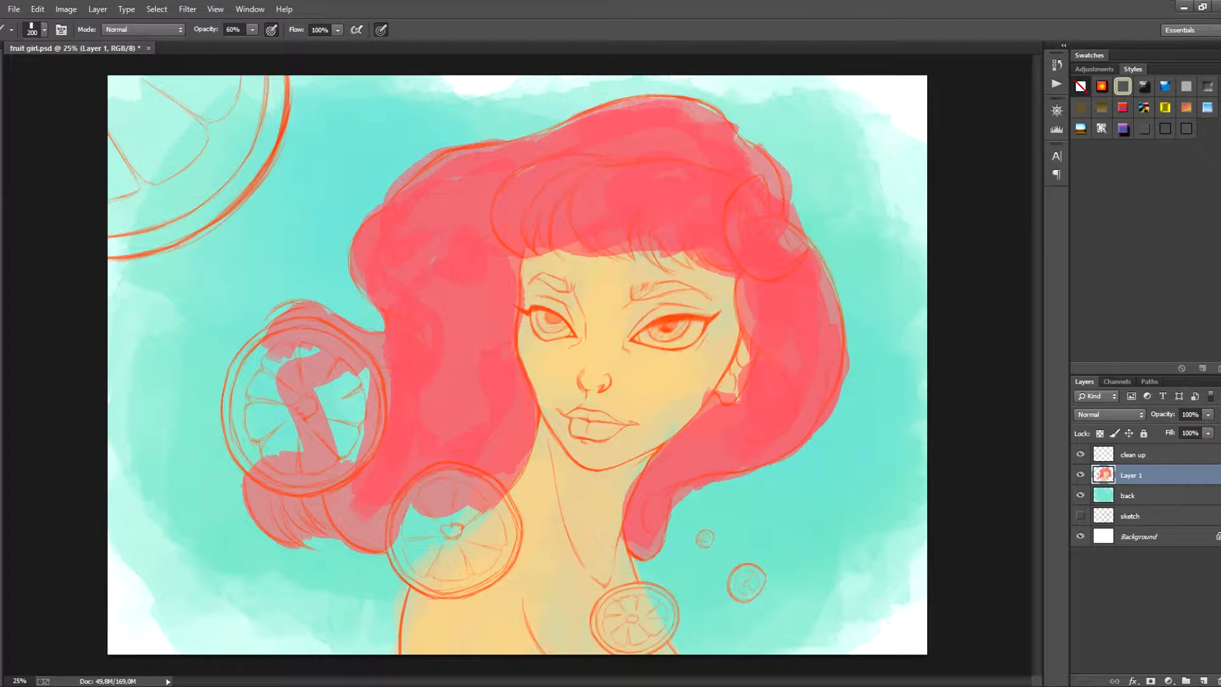
Strengthen the coral red around the lower citrus slices and the crown's right edge, and add a pointed strand to the fringe.
{"action": "mouse_move", "coordinate": [385, 480]}
{"action": "left_mouse_down"}
{"action": "mouse_move", "coordinate": [254, 534]}
{"action": "mouse_move", "coordinate": [353, 471]}
{"action": "left_mouse_up"}
{"action": "mouse_move", "coordinate": [410, 464]}
{"action": "left_mouse_down"}
{"action": "mouse_move", "coordinate": [487, 490]}
{"action": "mouse_move", "coordinate": [515, 470]}
{"action": "left_mouse_up"}
{"action": "left_click_drag", "start_coordinate": [741, 143], "coordinate": [789, 207]}
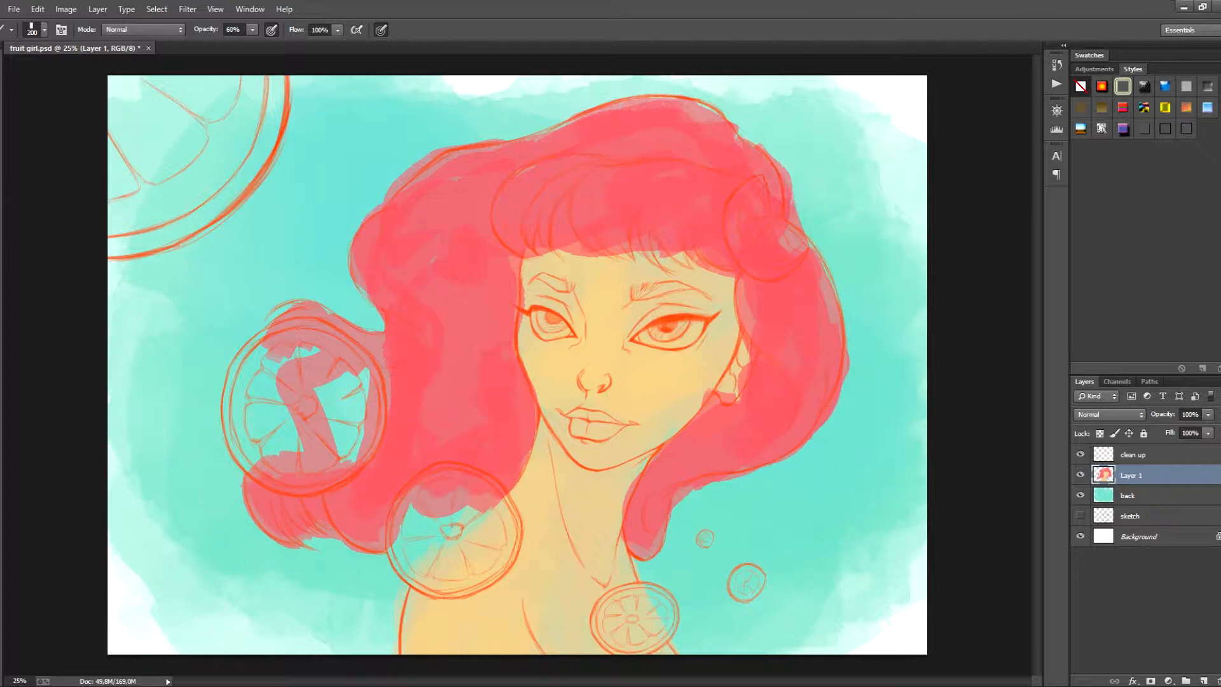
{"action": "left_click_drag", "start_coordinate": [643, 267], "coordinate": [669, 248]}
Erase the stray coral red between the lower left hair tips and along the upper left hair outline, using 90% eraser opacity.
{"action": "key", "text": "e"}
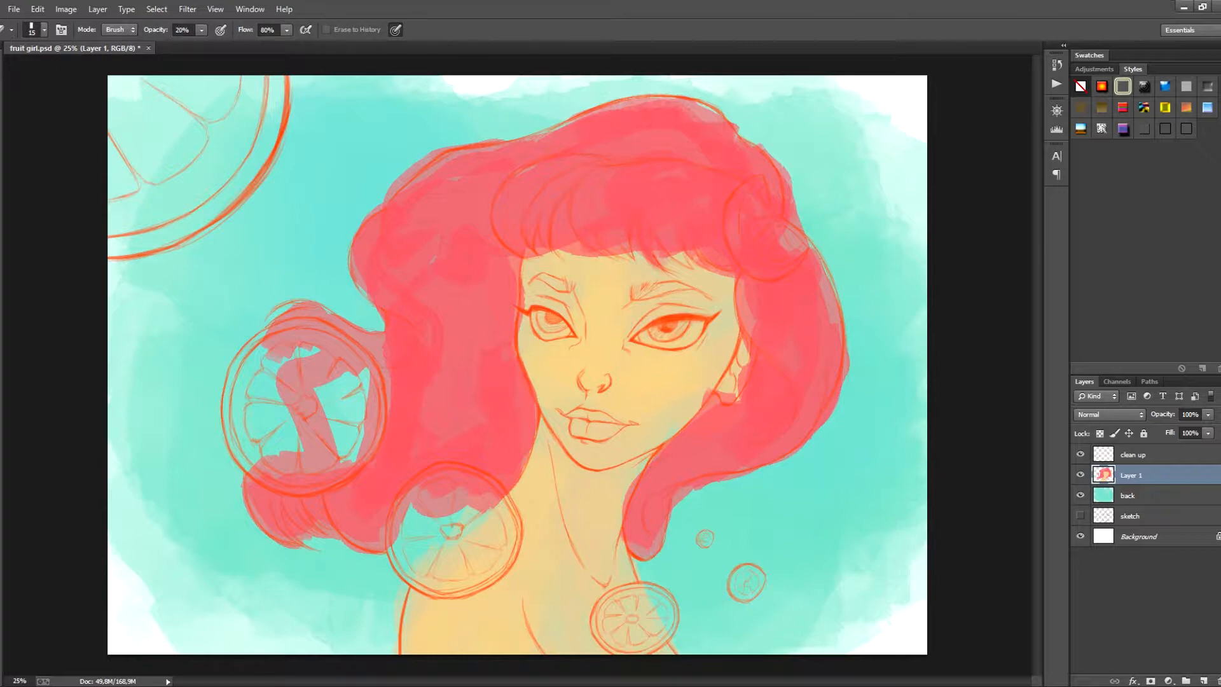
{"action": "mouse_move", "coordinate": [286, 515]}
{"action": "left_mouse_down"}
{"action": "mouse_move", "coordinate": [299, 535]}
{"action": "mouse_move", "coordinate": [321, 524]}
{"action": "mouse_move", "coordinate": [340, 540]}
{"action": "left_mouse_up"}
{"action": "key", "text": "9"}
{"action": "left_click_drag", "start_coordinate": [417, 164], "coordinate": [385, 199]}
{"action": "left_click_drag", "start_coordinate": [454, 148], "coordinate": [396, 190]}
{"action": "left_click_drag", "start_coordinate": [496, 139], "coordinate": [454, 147]}
{"action": "left_click_drag", "start_coordinate": [611, 105], "coordinate": [572, 117]}
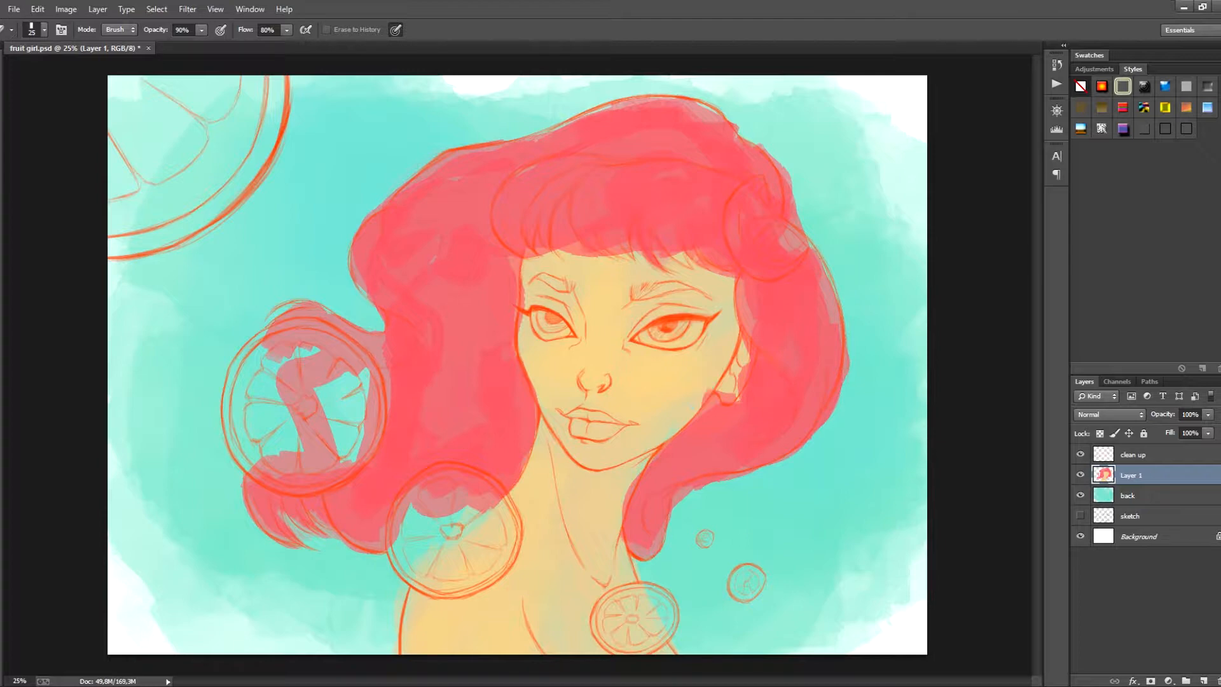
Paint skin-toned gaps into the fringe so that it separates into pointed locks above the forehead.
{"action": "key", "text": "b"}
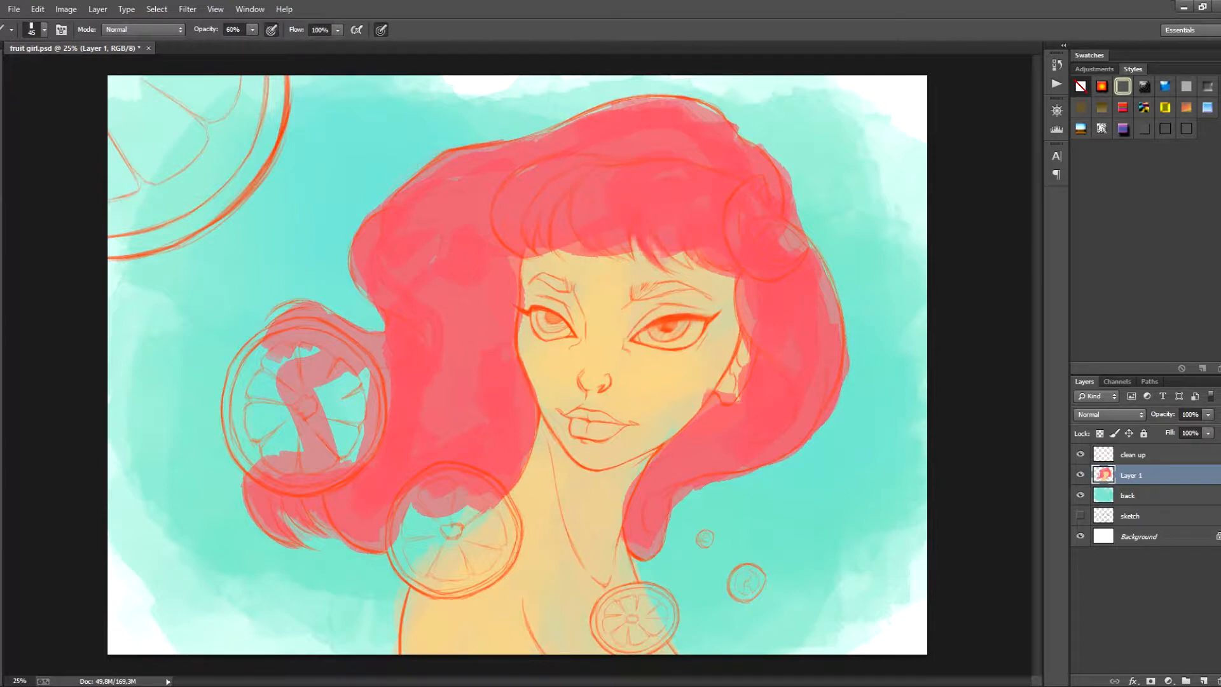
{"action": "mouse_move", "coordinate": [563, 252]}
{"action": "left_mouse_down"}
{"action": "mouse_move", "coordinate": [566, 195]}
{"action": "mouse_move", "coordinate": [575, 253]}
{"action": "left_mouse_up"}
{"action": "mouse_move", "coordinate": [570, 212]}
{"action": "left_mouse_down"}
{"action": "mouse_move", "coordinate": [587, 253]}
{"action": "mouse_move", "coordinate": [582, 240]}
{"action": "mouse_move", "coordinate": [599, 251]}
{"action": "left_mouse_up"}
{"action": "left_click_drag", "start_coordinate": [603, 230], "coordinate": [627, 254]}
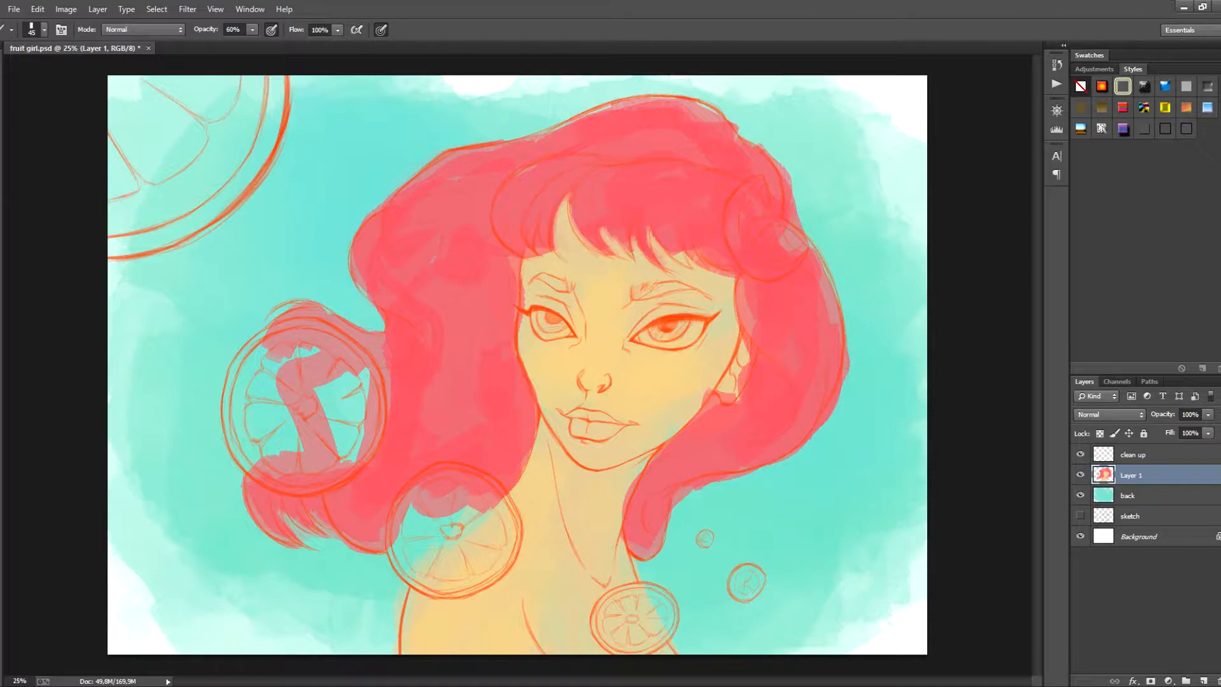
{"action": "left_click_drag", "start_coordinate": [526, 256], "coordinate": [547, 235]}
{"action": "left_click_drag", "start_coordinate": [675, 254], "coordinate": [691, 264]}
{"action": "left_click_drag", "start_coordinate": [650, 230], "coordinate": [658, 260]}
{"action": "mouse_move", "coordinate": [603, 231]}
{"action": "left_mouse_down"}
{"action": "mouse_move", "coordinate": [616, 257]}
{"action": "mouse_move", "coordinate": [557, 196]}
{"action": "left_mouse_up"}
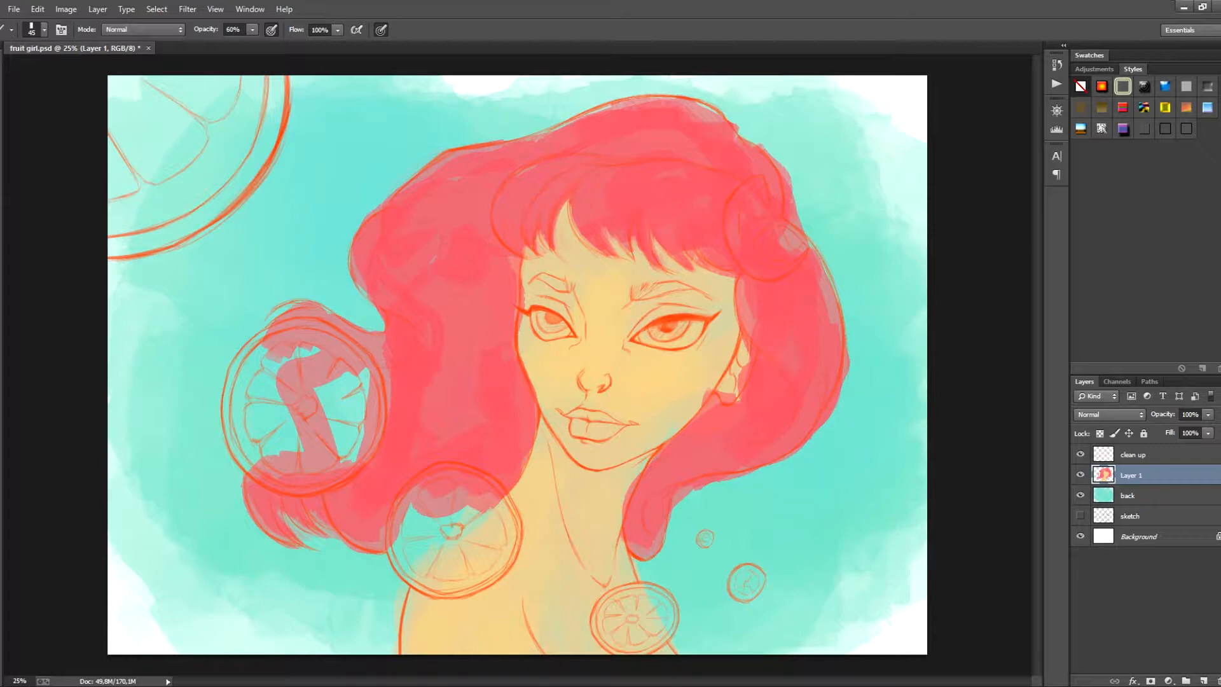
Fill the earlobe in skin tone and touch up the hair edges along both sides of the face in sampled coral red.
{"action": "mouse_move", "coordinate": [705, 392]}
{"action": "left_mouse_down"}
{"action": "mouse_move", "coordinate": [729, 402]}
{"action": "mouse_move", "coordinate": [747, 373]}
{"action": "mouse_move", "coordinate": [736, 400]}
{"action": "left_mouse_up"}
{"action": "left_click", "coordinate": [523, 240], "text": "alt"}
{"action": "left_click_drag", "start_coordinate": [515, 257], "coordinate": [512, 269]}
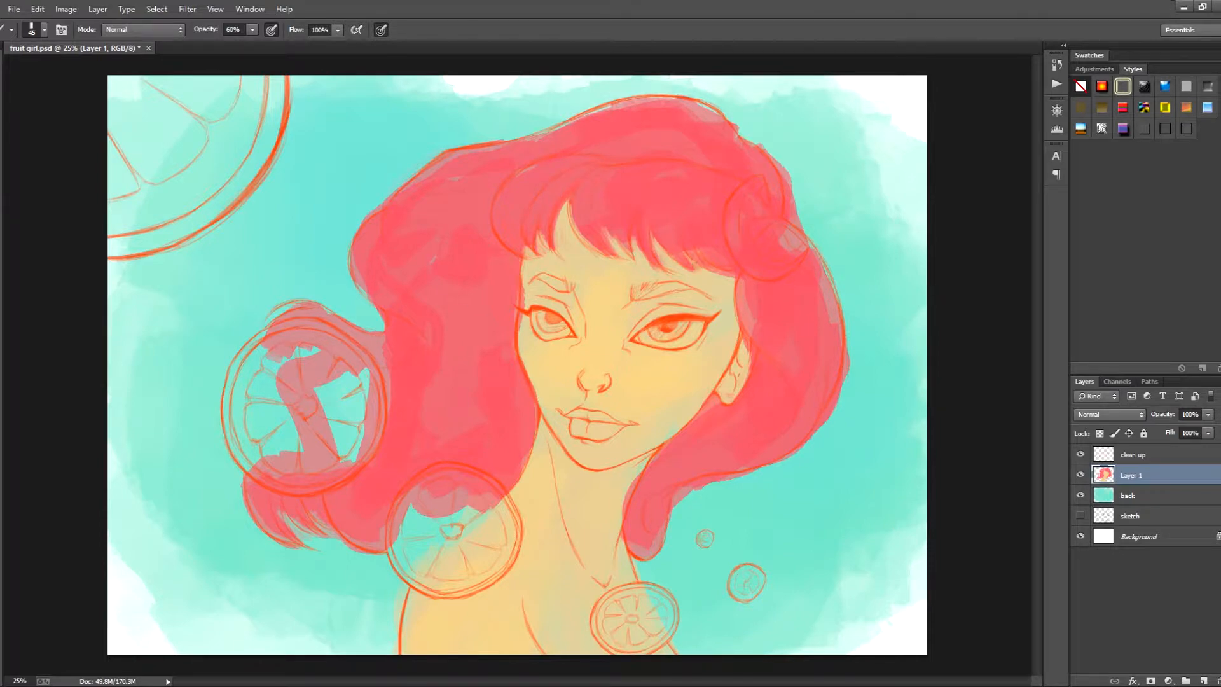
{"action": "left_click_drag", "start_coordinate": [686, 256], "coordinate": [750, 330]}
{"action": "left_click_drag", "start_coordinate": [526, 370], "coordinate": [536, 398]}
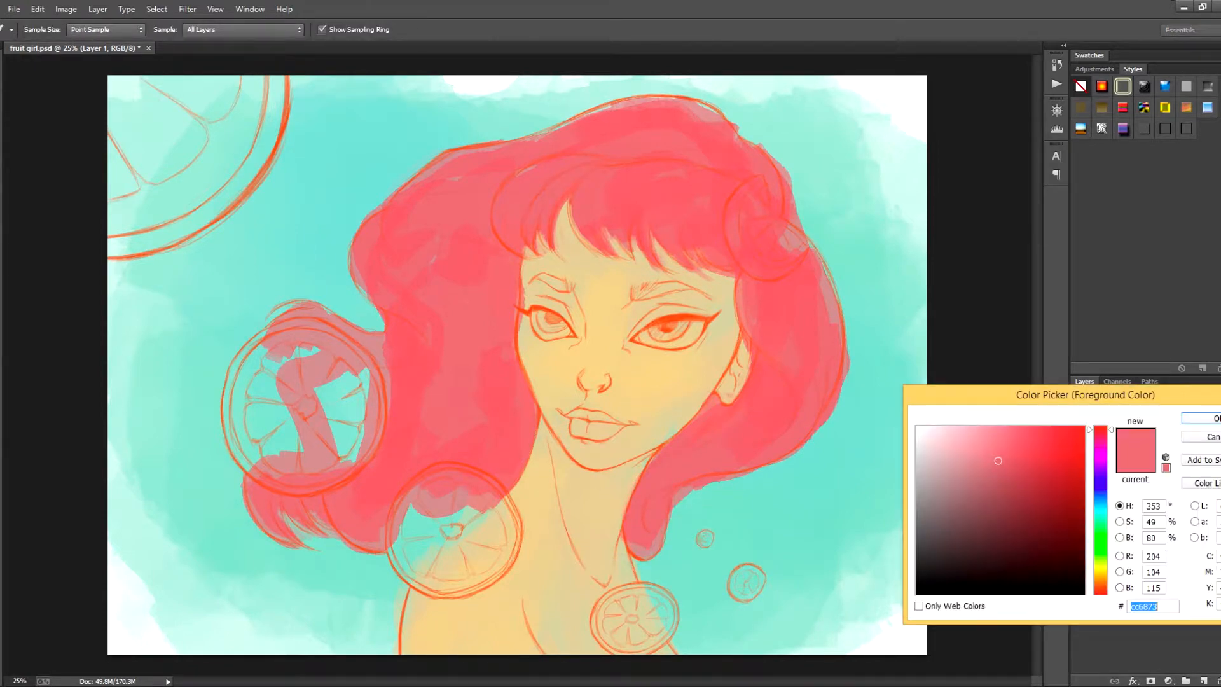
Paint both eyebrows in dark red #914a52 and tilt the canvas view slightly clockwise.
{"action": "left_click", "coordinate": [998, 500]}
{"action": "key", "text": "Return"}
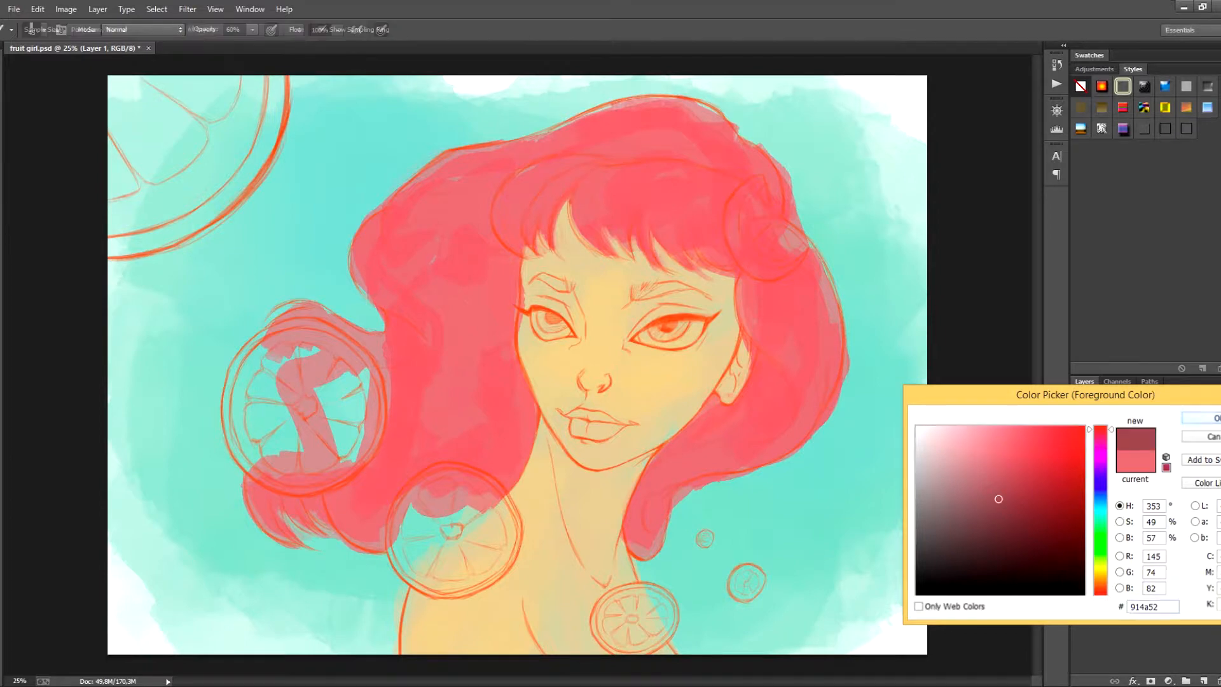
{"action": "mouse_move", "coordinate": [635, 294]}
{"action": "left_mouse_down"}
{"action": "mouse_move", "coordinate": [693, 285]}
{"action": "mouse_move", "coordinate": [639, 222]}
{"action": "mouse_move", "coordinate": [516, 177]}
{"action": "left_mouse_up"}
{"action": "key", "text": "r"}
{"action": "left_click_drag", "start_coordinate": [452, 300], "coordinate": [466, 290]}
{"action": "mouse_move", "coordinate": [454, 303]}
{"action": "left_mouse_down"}
{"action": "mouse_move", "coordinate": [470, 287]}
{"action": "mouse_move", "coordinate": [454, 298]}
{"action": "mouse_move", "coordinate": [552, 286]}
{"action": "left_mouse_up"}
{"action": "key", "text": "r"}
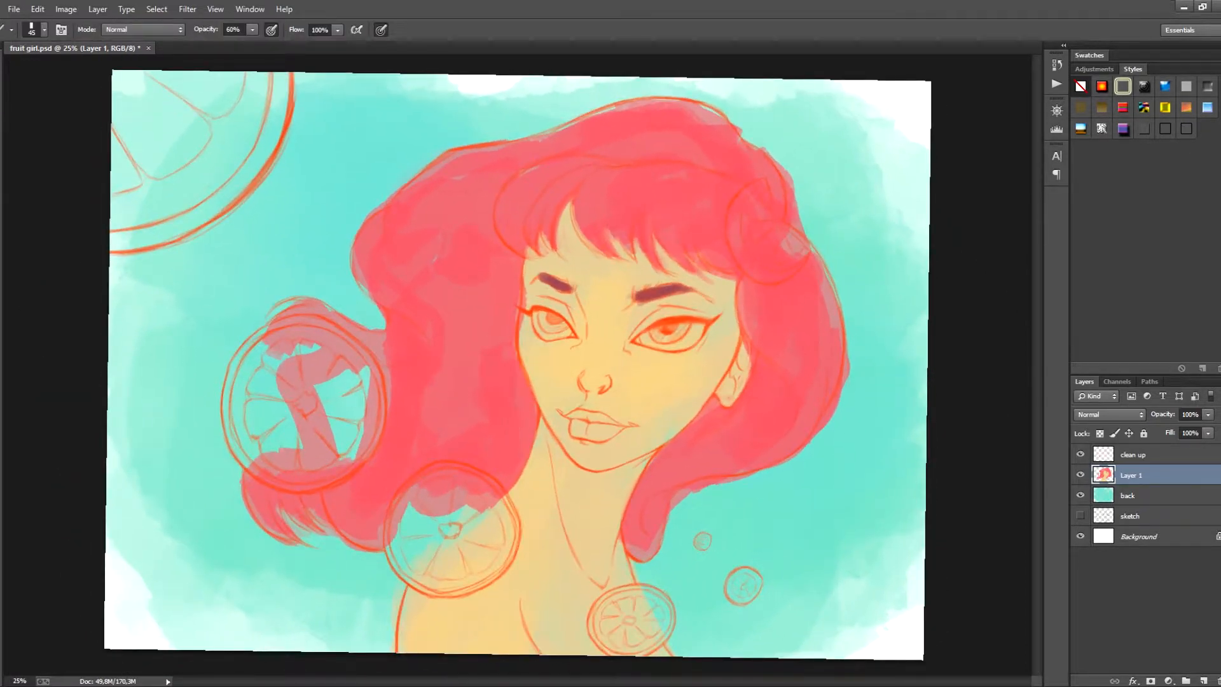
Set the foreground colour to orange #f9a33e.
{"action": "key", "text": "n"}
{"action": "left_click_drag", "start_coordinate": [1101, 574], "coordinate": [1100, 583]}
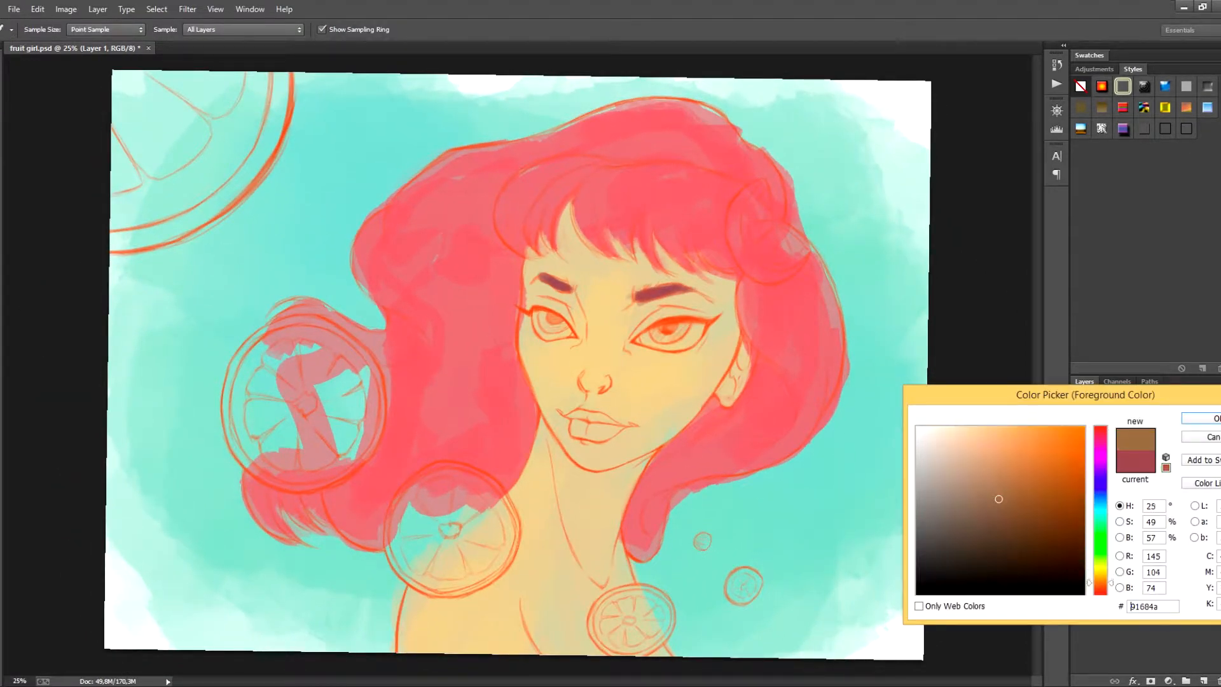
{"action": "left_click_drag", "start_coordinate": [999, 499], "coordinate": [1043, 430]}
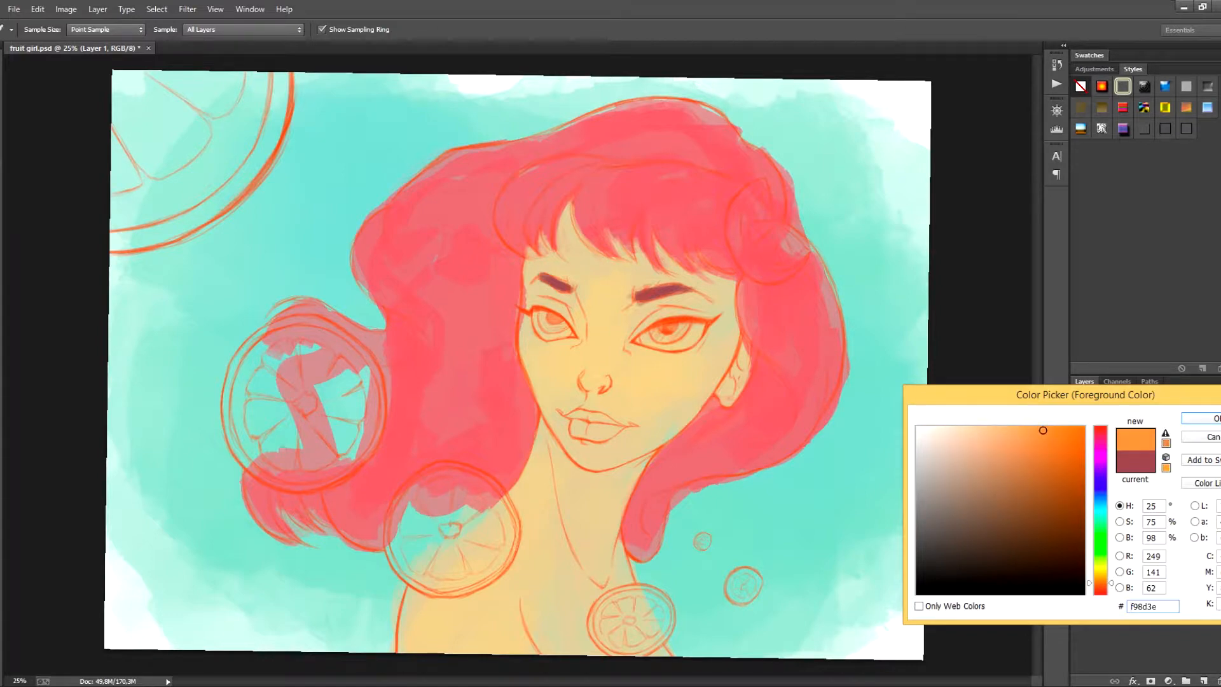
{"action": "left_click_drag", "start_coordinate": [1101, 582], "coordinate": [1101, 580]}
{"action": "key", "text": "Return"}
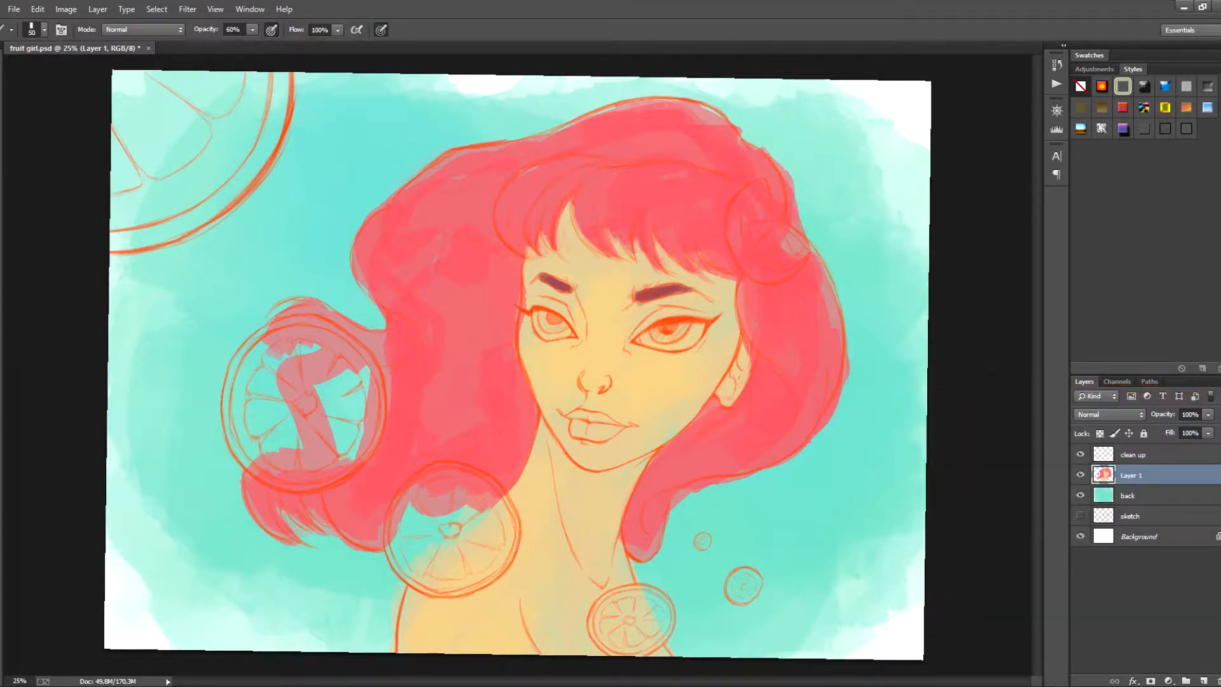
Fill the three large citrus slices at the shoulder, beside the hair and in the upper left corner with orange.
{"action": "key", "text": "]"}
{"action": "left_click_drag", "start_coordinate": [446, 490], "coordinate": [465, 560]}
{"action": "mouse_move", "coordinate": [496, 516]}
{"action": "left_mouse_down"}
{"action": "mouse_move", "coordinate": [445, 486]}
{"action": "mouse_move", "coordinate": [407, 528]}
{"action": "left_mouse_up"}
{"action": "mouse_move", "coordinate": [305, 356]}
{"action": "left_mouse_down"}
{"action": "mouse_move", "coordinate": [299, 439]}
{"action": "mouse_move", "coordinate": [359, 420]}
{"action": "left_mouse_up"}
{"action": "left_click_drag", "start_coordinate": [299, 480], "coordinate": [376, 407]}
{"action": "mouse_move", "coordinate": [191, 89]}
{"action": "left_mouse_down"}
{"action": "mouse_move", "coordinate": [134, 185]}
{"action": "mouse_move", "coordinate": [255, 95]}
{"action": "left_mouse_up"}
{"action": "left_click_drag", "start_coordinate": [131, 239], "coordinate": [273, 102]}
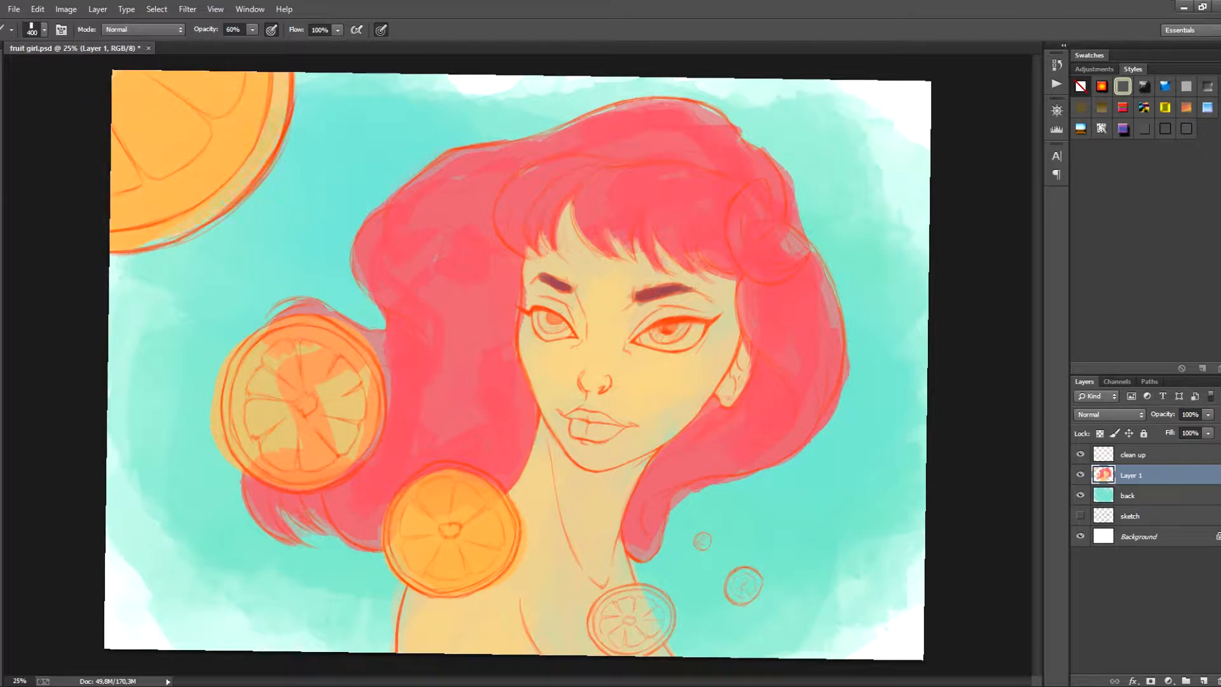
{"action": "left_click_drag", "start_coordinate": [274, 375], "coordinate": [337, 471]}
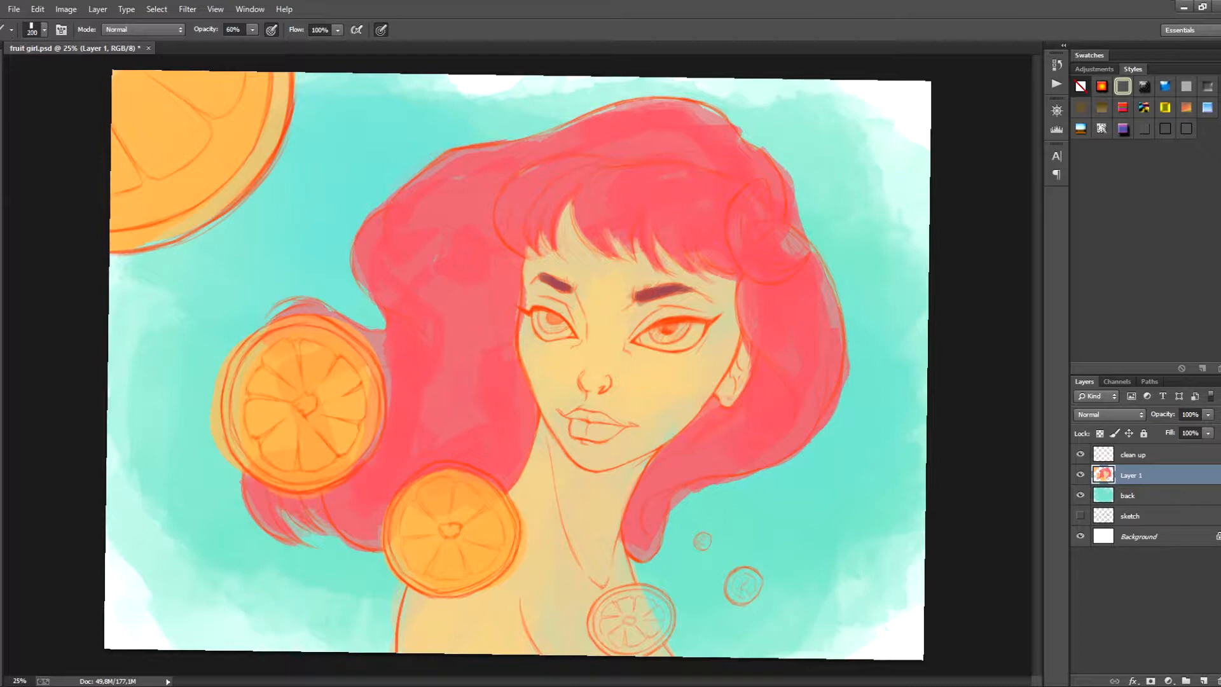
Fill the citrus slice on the chest and the two small floating slices with orange, using a smaller brush.
{"action": "key", "text": "bracketleft"}
{"action": "key", "text": "bracketleft"}
{"action": "key", "text": "bracketleft"}
{"action": "mouse_move", "coordinate": [604, 604]}
{"action": "left_mouse_down"}
{"action": "mouse_move", "coordinate": [643, 633]}
{"action": "mouse_move", "coordinate": [627, 620]}
{"action": "left_mouse_up"}
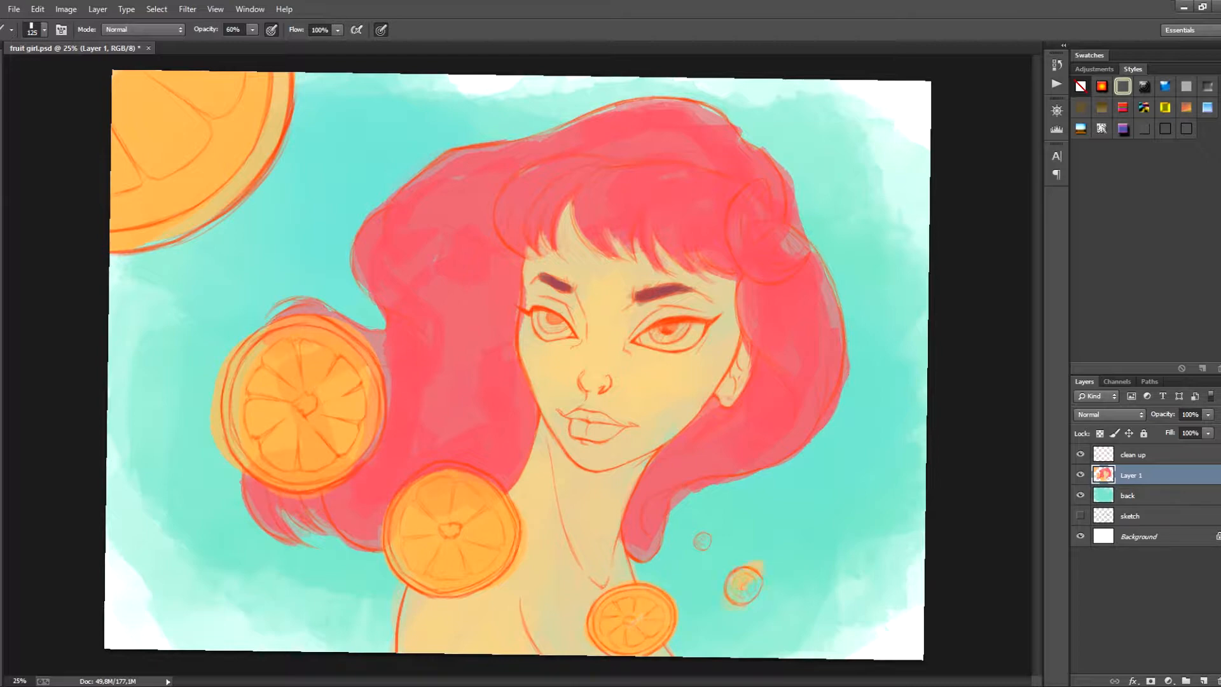
{"action": "left_click_drag", "start_coordinate": [735, 598], "coordinate": [751, 593]}
{"action": "key", "text": "ctrl+z"}
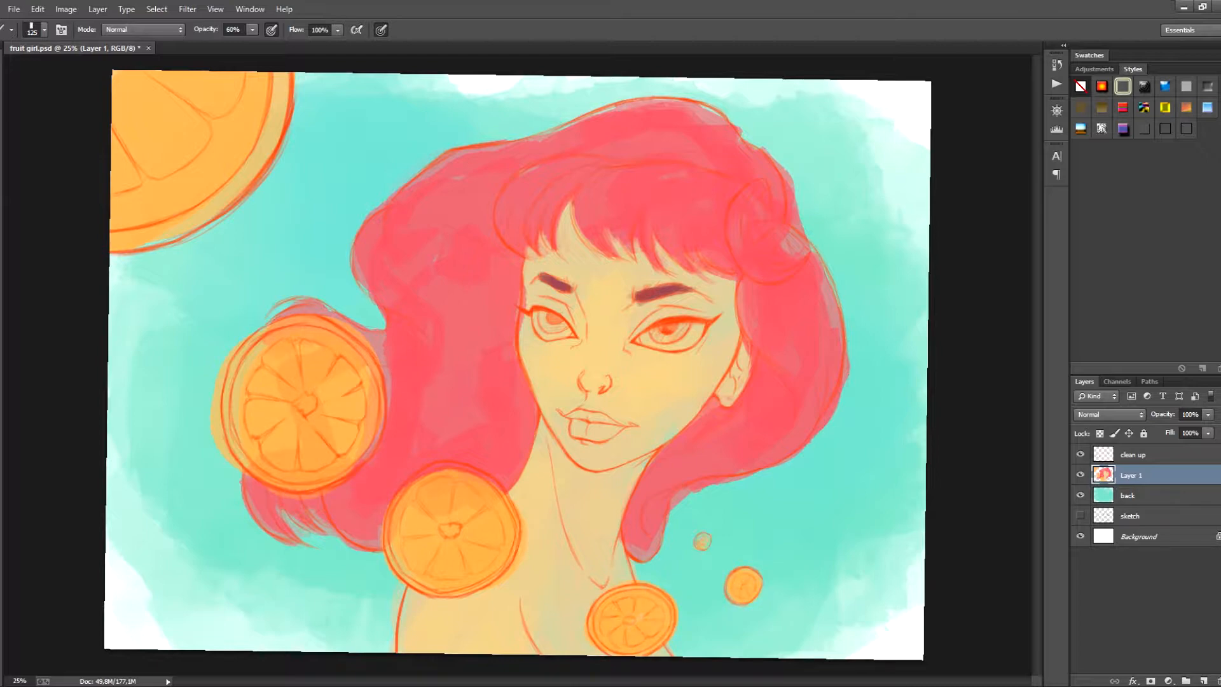
{"action": "left_click", "coordinate": [703, 542]}
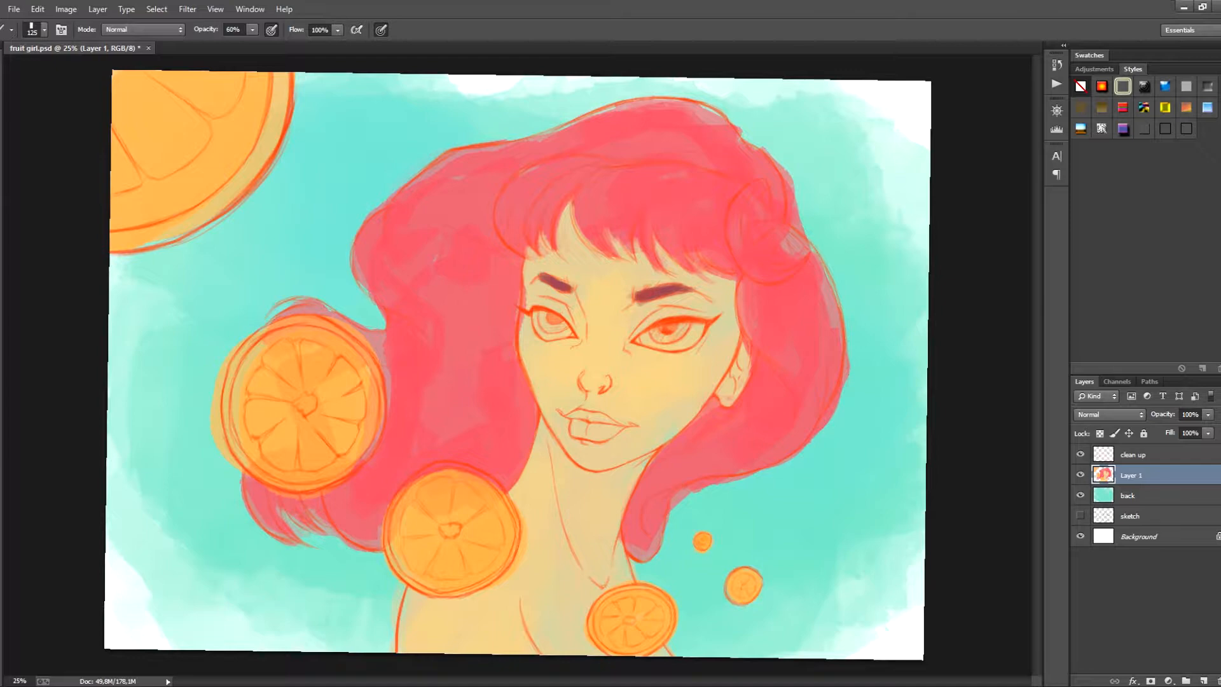
{"action": "key", "text": "bracketright"}
{"action": "key", "text": "bracketright"}
{"action": "key", "text": "bracketright"}
{"action": "key", "text": "bracketright"}
{"action": "key", "text": "bracketright"}
{"action": "key", "text": "bracketright"}
{"action": "mouse_move", "coordinate": [347, 502]}
{"action": "left_mouse_down"}
{"action": "mouse_move", "coordinate": [458, 407]}
{"action": "mouse_move", "coordinate": [499, 458]}
{"action": "left_mouse_up"}
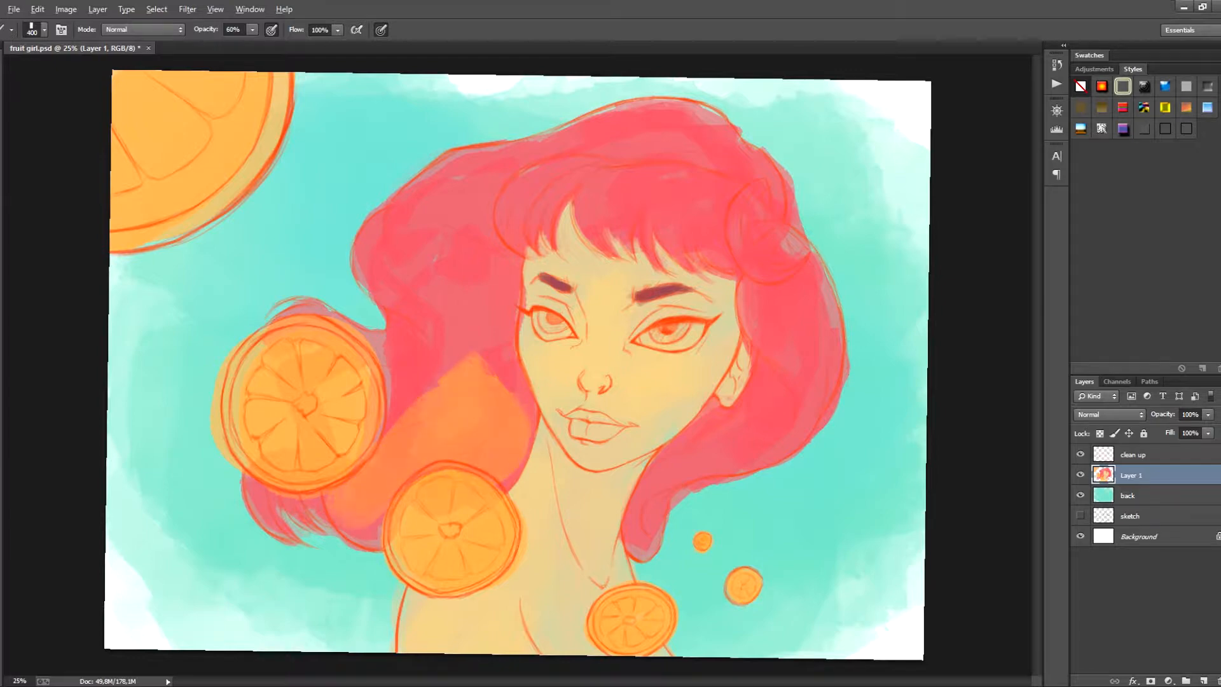
{"action": "key", "text": "ctrl+z"}
Add another layer of orange over the citrus slice at the shoulder, keeping the same foreground colour.
{"action": "left_click_drag", "start_coordinate": [407, 518], "coordinate": [474, 477]}
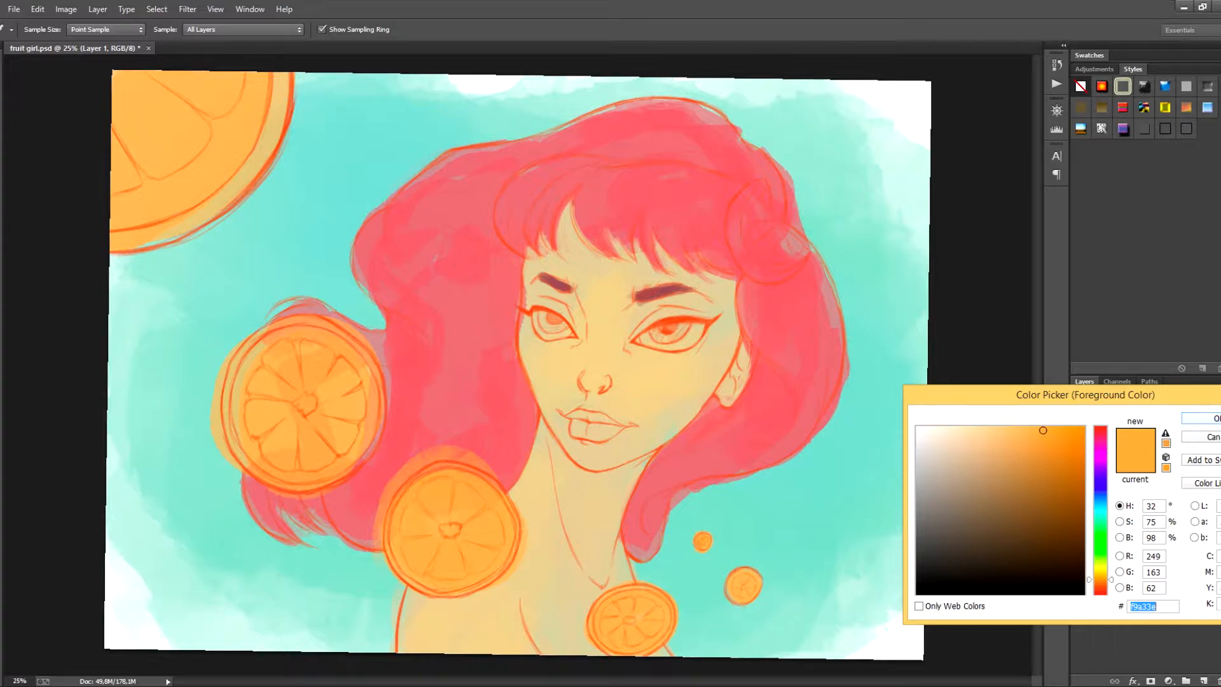
{"action": "key", "text": "Return"}
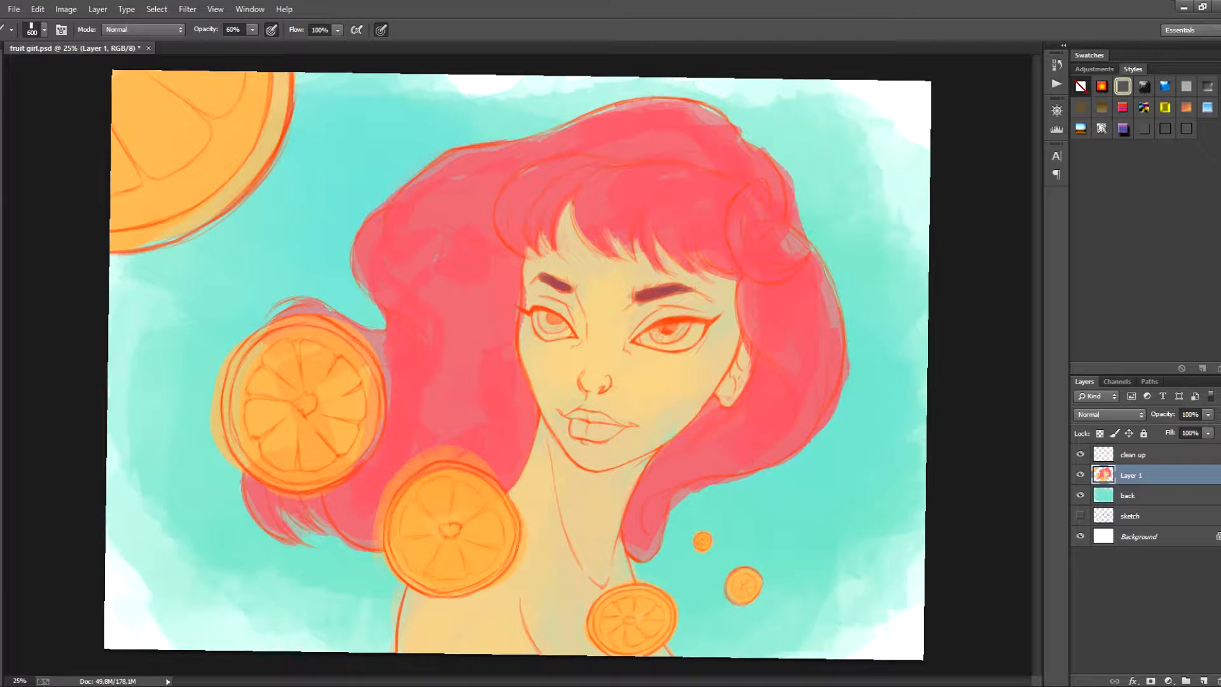
Lasso the skin area, following the face, ear, neck and shoulders around the fringe locks and citrus slices.
{"action": "key", "text": "l"}
{"action": "mouse_move", "coordinate": [522, 315]}
{"action": "left_mouse_down"}
{"action": "mouse_move", "coordinate": [535, 417]}
{"action": "mouse_move", "coordinate": [511, 493]}
{"action": "mouse_move", "coordinate": [519, 556]}
{"action": "left_mouse_up"}
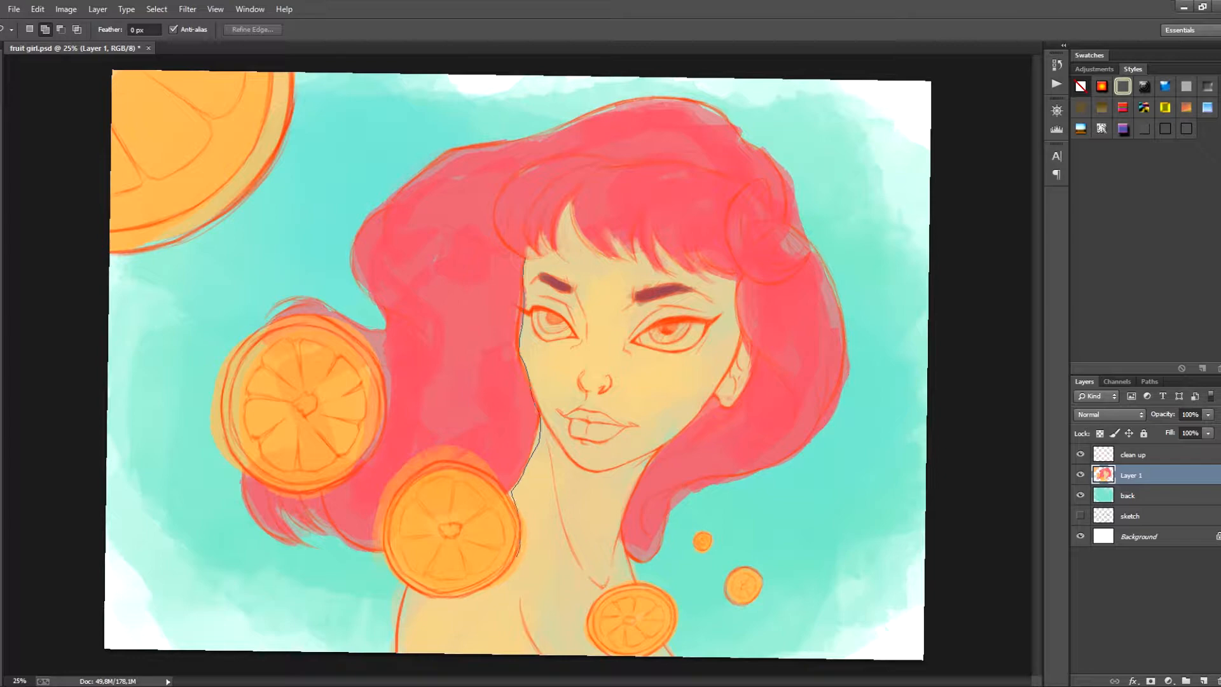
{"action": "mouse_move", "coordinate": [408, 590]}
{"action": "left_mouse_down"}
{"action": "mouse_move", "coordinate": [402, 653]}
{"action": "mouse_move", "coordinate": [596, 655]}
{"action": "left_mouse_up"}
{"action": "mouse_move", "coordinate": [629, 504]}
{"action": "left_mouse_down"}
{"action": "mouse_move", "coordinate": [695, 417]}
{"action": "mouse_move", "coordinate": [733, 402]}
{"action": "mouse_move", "coordinate": [748, 335]}
{"action": "left_mouse_up"}
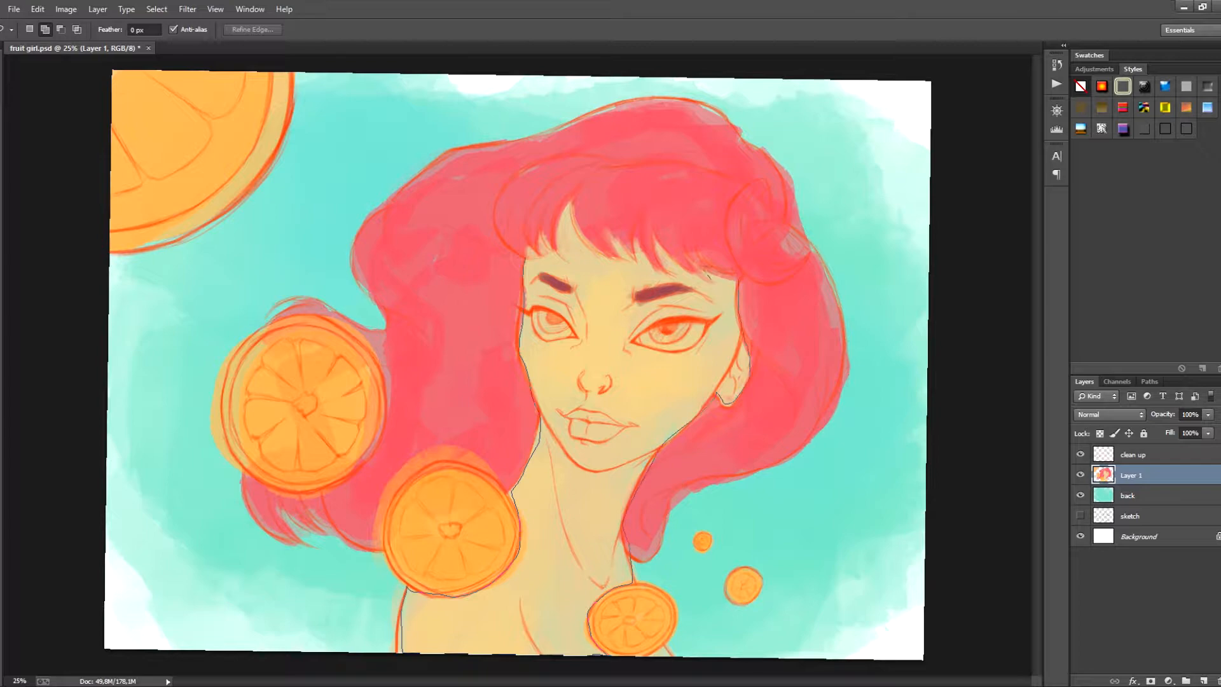
{"action": "mouse_move", "coordinate": [711, 279]}
{"action": "left_mouse_down"}
{"action": "mouse_move", "coordinate": [648, 268]}
{"action": "mouse_move", "coordinate": [639, 245]}
{"action": "mouse_move", "coordinate": [606, 261]}
{"action": "mouse_move", "coordinate": [533, 253]}
{"action": "left_mouse_up"}
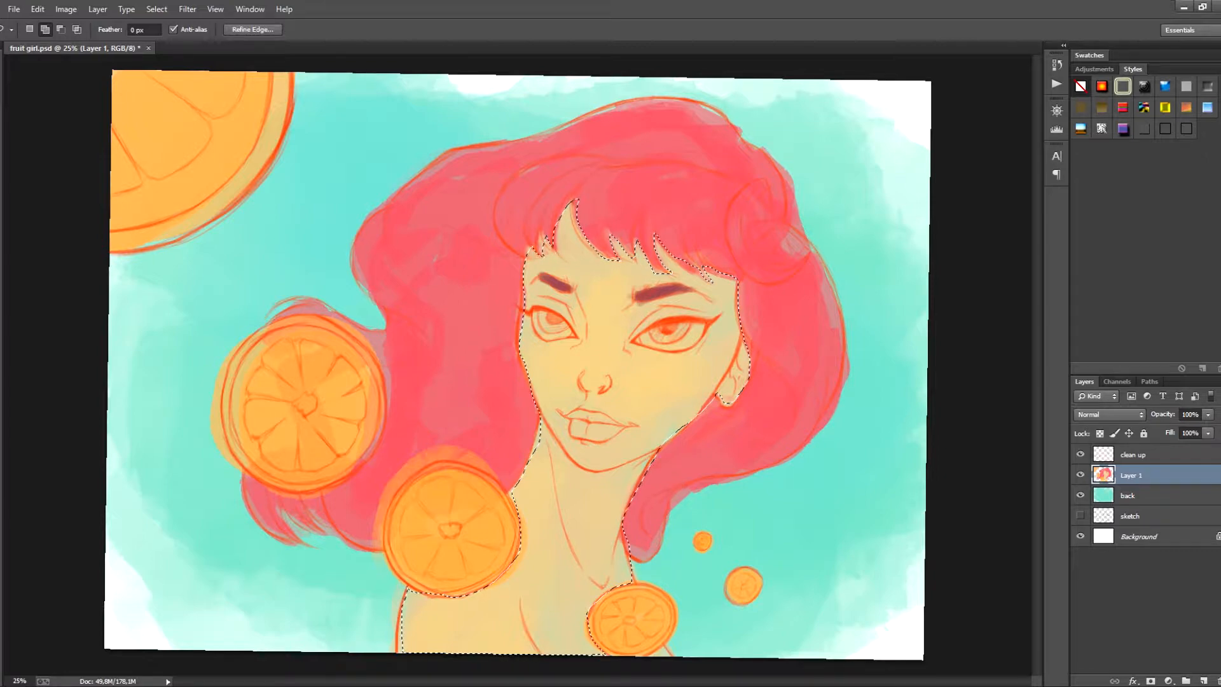
Shift the selected skin to hue -17, saturation +29 and lightness -11, and deselect it.
{"action": "key", "text": "ctrl+u"}
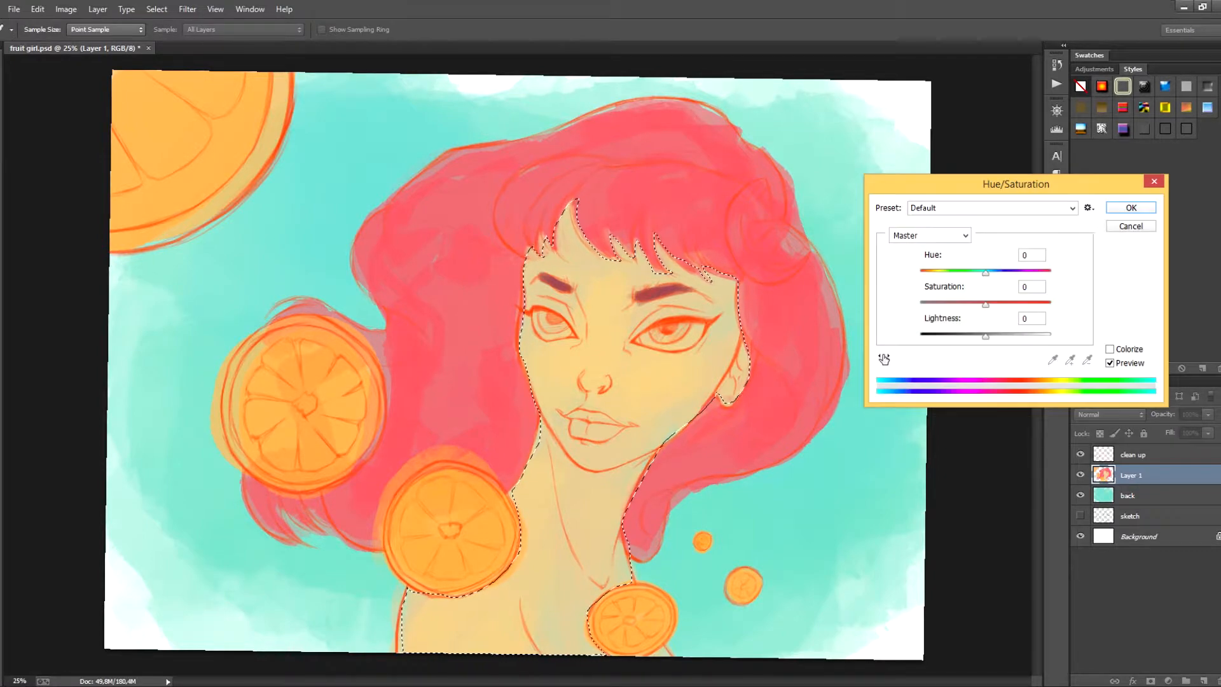
{"action": "left_click_drag", "start_coordinate": [985, 336], "coordinate": [974, 272]}
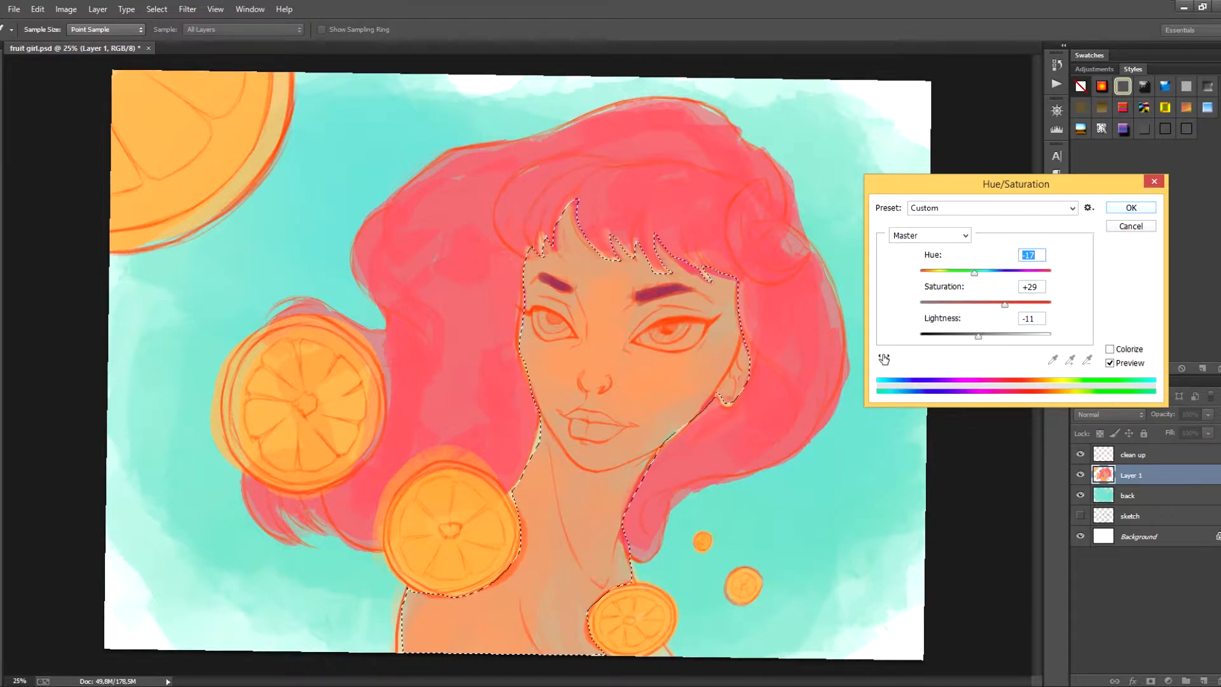
{"action": "key", "text": "Return"}
{"action": "key", "text": "ctrl+d"}
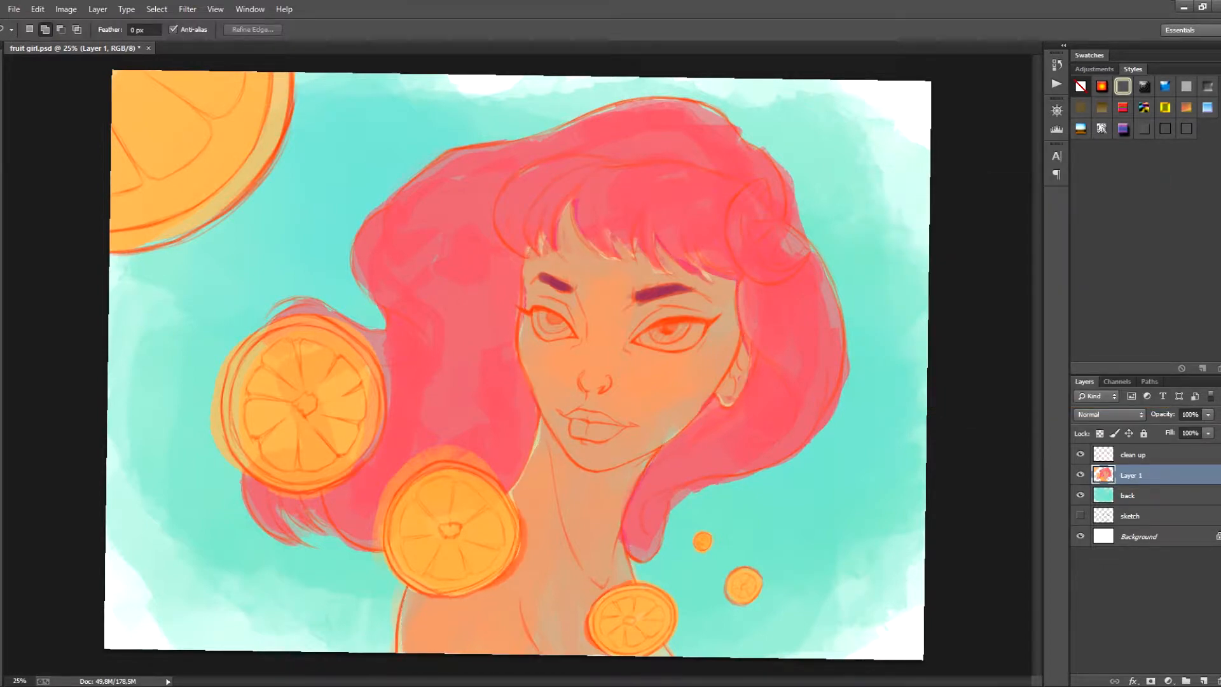
Lasso the whole hair shape, following its outer outline, the citrus slices, the fringe and the edge of the face.
{"action": "mouse_move", "coordinate": [655, 453]}
{"action": "left_mouse_down"}
{"action": "mouse_move", "coordinate": [623, 526]}
{"action": "mouse_move", "coordinate": [653, 548]}
{"action": "mouse_move", "coordinate": [663, 532]}
{"action": "left_mouse_up"}
{"action": "mouse_move", "coordinate": [789, 453]}
{"action": "left_mouse_down"}
{"action": "mouse_move", "coordinate": [841, 381]}
{"action": "mouse_move", "coordinate": [814, 248]}
{"action": "mouse_move", "coordinate": [779, 178]}
{"action": "mouse_move", "coordinate": [696, 108]}
{"action": "mouse_move", "coordinate": [473, 141]}
{"action": "mouse_move", "coordinate": [376, 210]}
{"action": "mouse_move", "coordinate": [382, 328]}
{"action": "mouse_move", "coordinate": [285, 306]}
{"action": "mouse_move", "coordinate": [368, 327]}
{"action": "mouse_move", "coordinate": [381, 422]}
{"action": "mouse_move", "coordinate": [270, 497]}
{"action": "mouse_move", "coordinate": [307, 552]}
{"action": "mouse_move", "coordinate": [474, 461]}
{"action": "mouse_move", "coordinate": [534, 410]}
{"action": "left_mouse_up"}
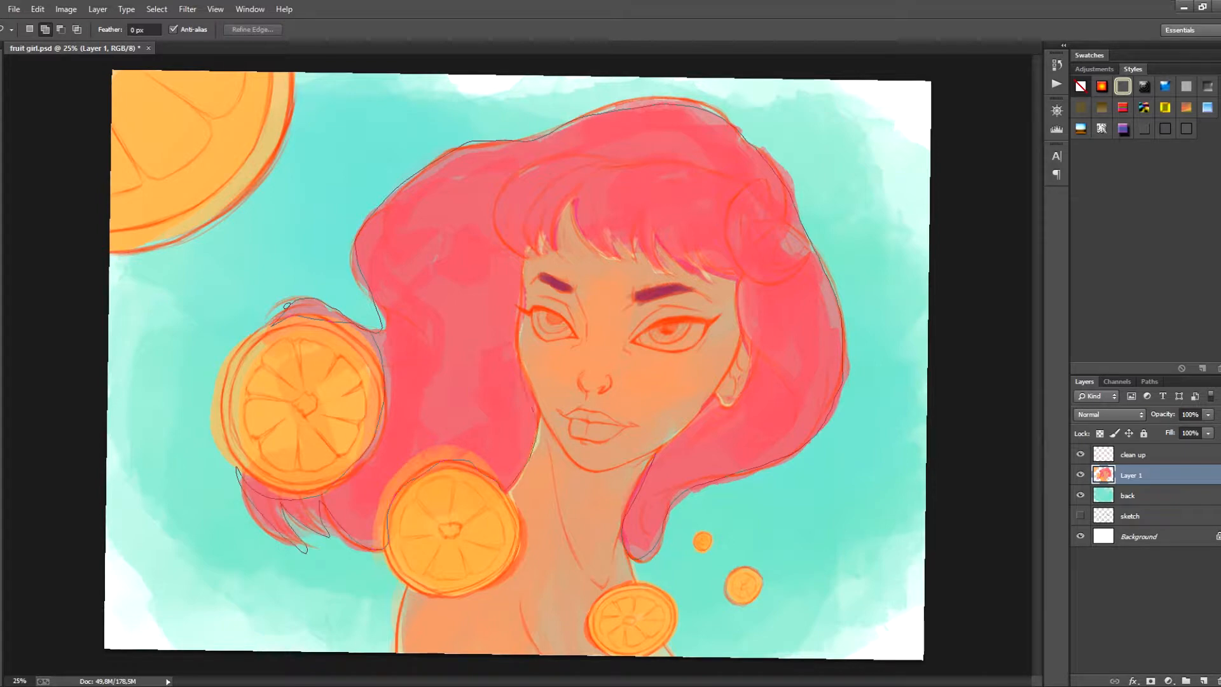
{"action": "left_click_drag", "start_coordinate": [519, 336], "coordinate": [517, 309]}
{"action": "mouse_move", "coordinate": [524, 254]}
{"action": "left_mouse_down"}
{"action": "mouse_move", "coordinate": [547, 240]}
{"action": "mouse_move", "coordinate": [709, 279]}
{"action": "left_mouse_up"}
{"action": "left_click_drag", "start_coordinate": [725, 399], "coordinate": [690, 412]}
Shift the selected hair to hue +4 and saturation +15, and deselect it.
{"action": "key", "text": "ctrl+u"}
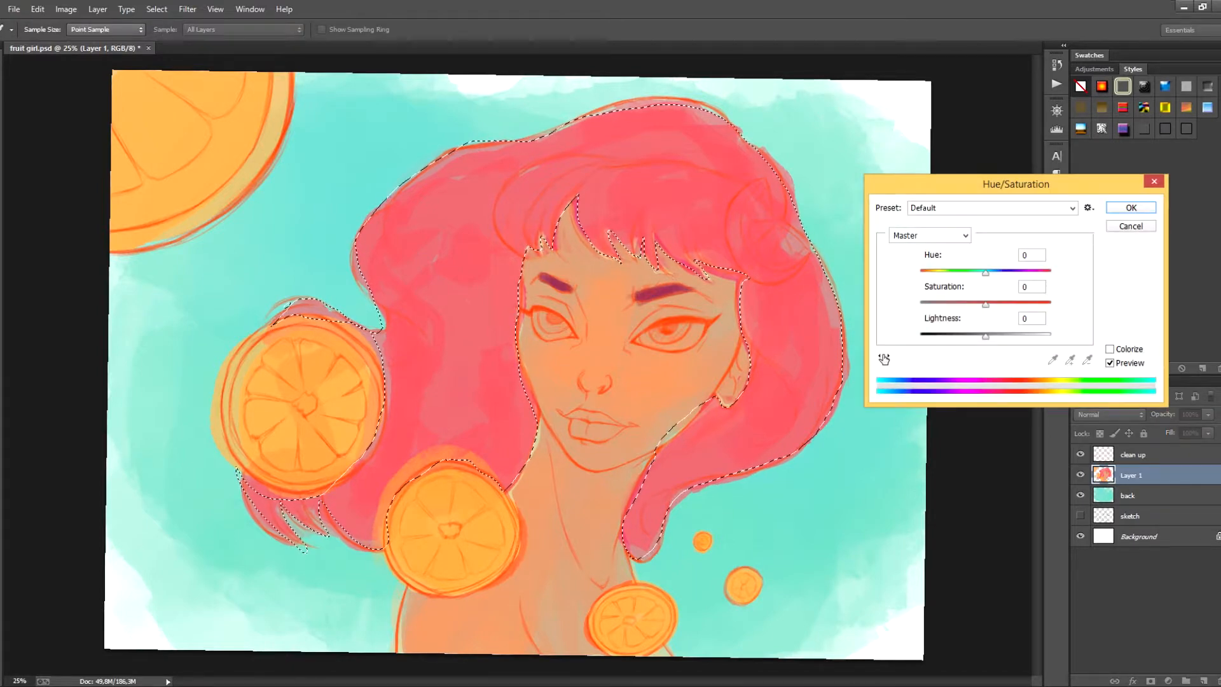
{"action": "left_click_drag", "start_coordinate": [985, 304], "coordinate": [988, 272]}
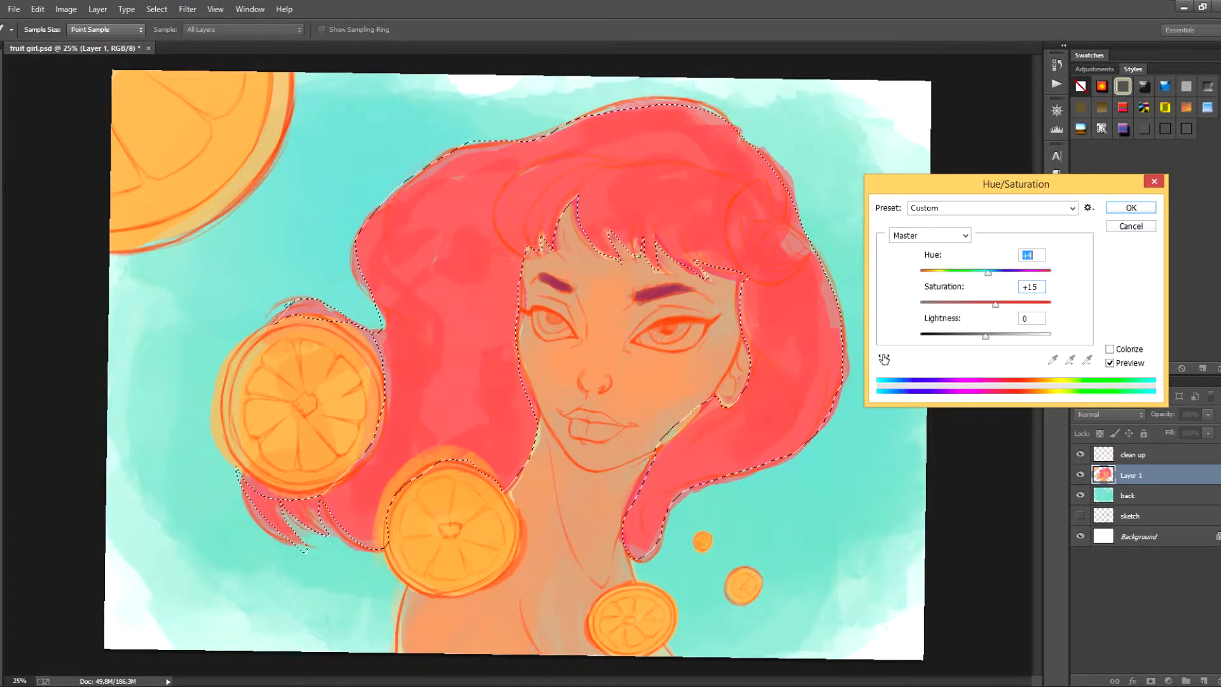
{"action": "key", "text": "Return"}
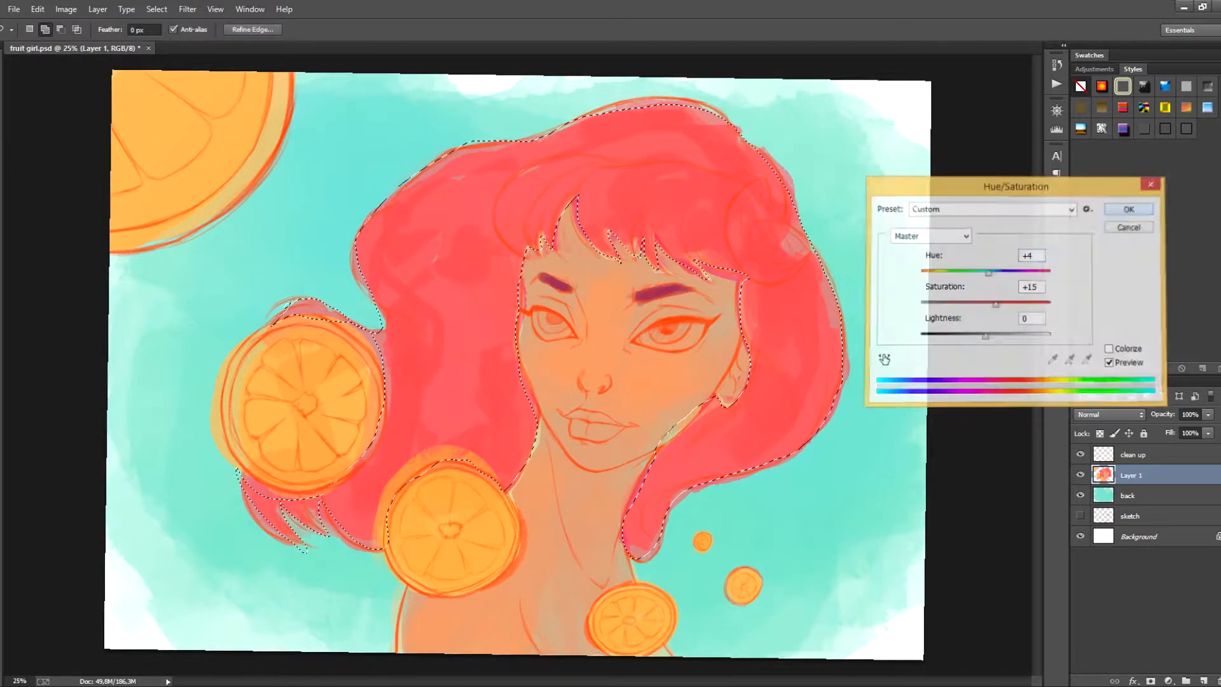
{"action": "key", "text": "ctrl+d"}
Return to the brush at size 125 and reset the canvas rotation to upright.
{"action": "key", "text": "b"}
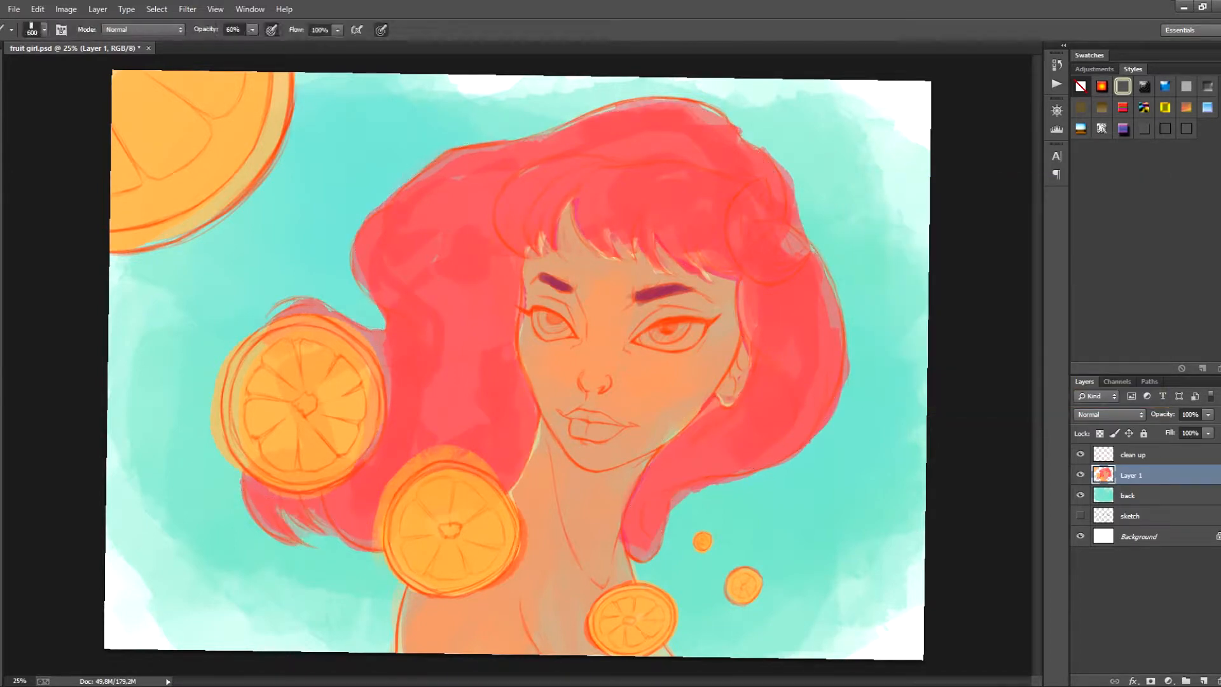
{"action": "key", "text": "bracketleft"}
{"action": "key", "text": "bracketleft"}
{"action": "key", "text": "bracketleft"}
{"action": "key", "text": "bracketleft"}
{"action": "key", "text": "bracketleft"}
{"action": "key", "text": "bracketleft"}
{"action": "key", "text": "bracketleft"}
{"action": "key", "text": "r"}
{"action": "key", "text": "Escape"}
{"action": "key", "text": "b"}
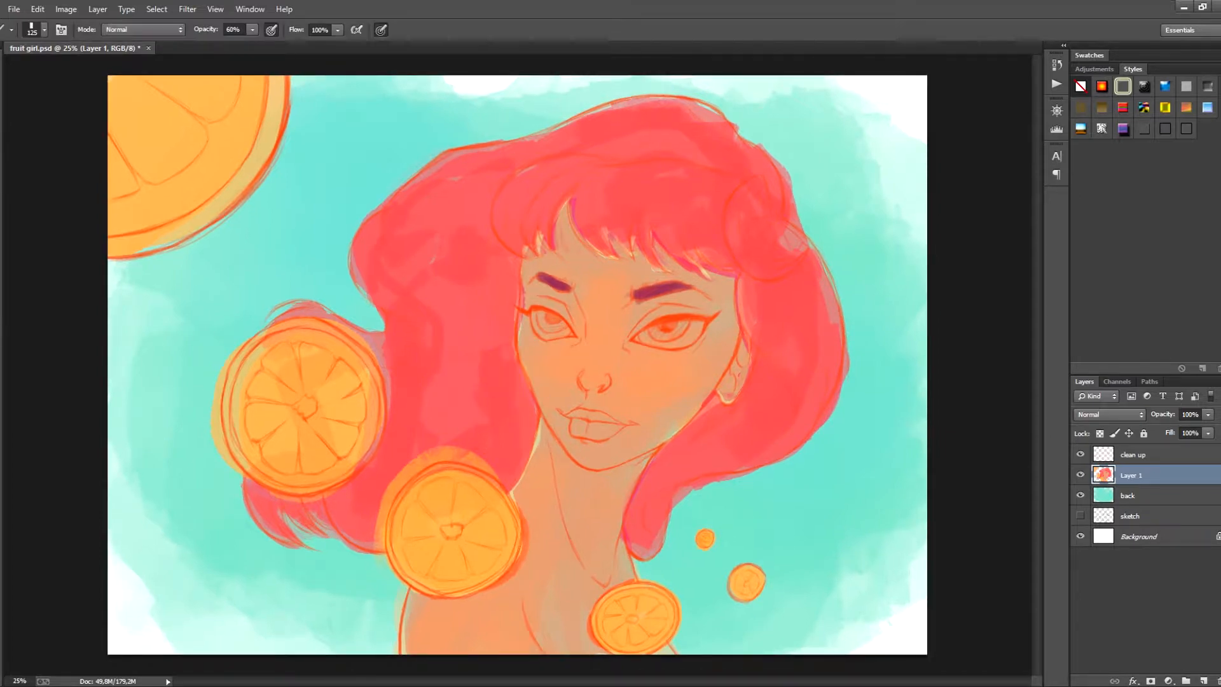
Rename the colour layer as base and add a new empty layer above it.
{"action": "double_click", "coordinate": [1132, 475]}
{"action": "type", "text": "base"}
{"action": "key", "text": "Return"}
{"action": "left_click", "coordinate": [1204, 681]}
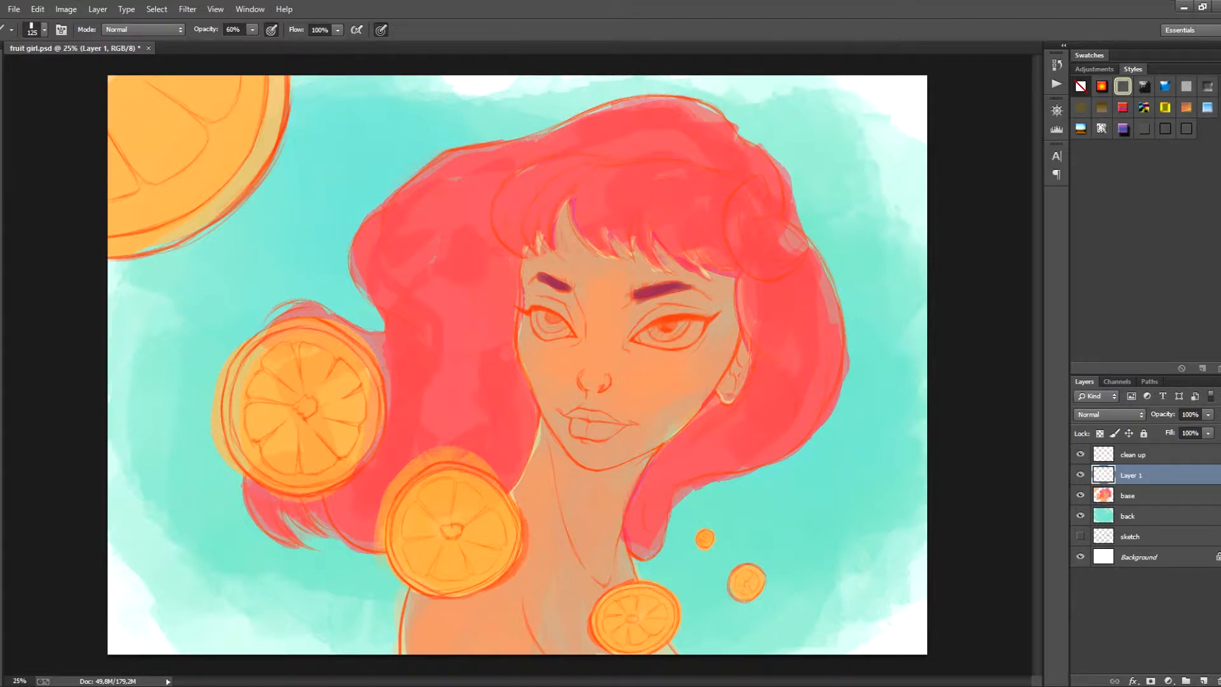
Choose a soft round brush and set the new layer's blend mode to Multiply.
{"action": "left_click", "coordinate": [44, 29]}
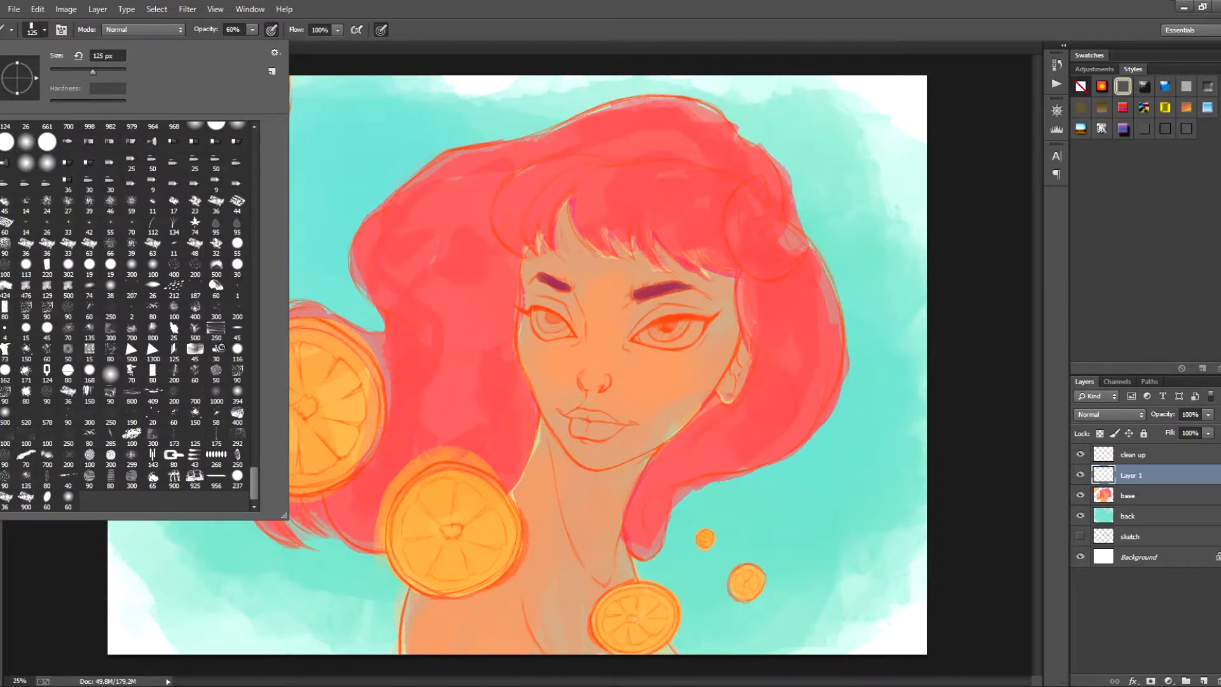
{"action": "double_click", "coordinate": [110, 374]}
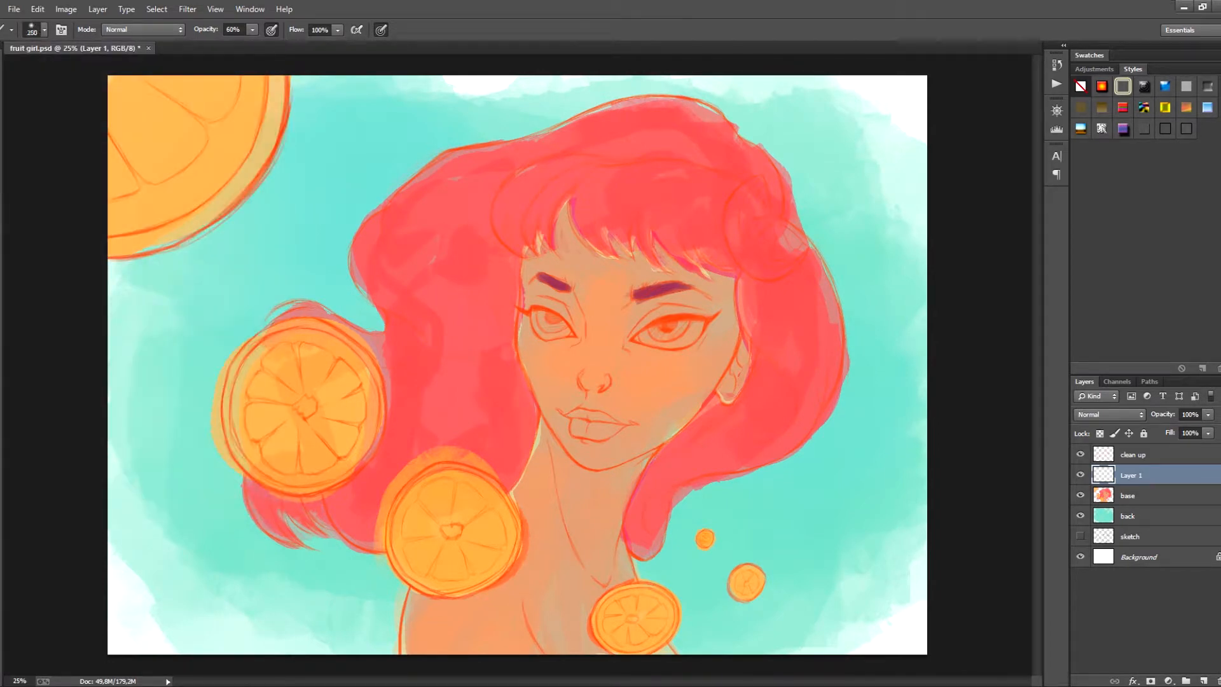
{"action": "left_click", "coordinate": [1109, 414]}
{"action": "left_click", "coordinate": [1091, 116]}
Try purple shadow strokes with a size 700 soft brush over the cheek, hair, neck and chest.
{"action": "left_click_drag", "start_coordinate": [1100, 432], "coordinate": [1036, 471]}
{"action": "left_click", "coordinate": [1099, 433]}
{"action": "key", "text": "Return"}
{"action": "left_click_drag", "start_coordinate": [755, 313], "coordinate": [601, 579]}
{"action": "key", "text": "ctrl+z"}
{"action": "left_click", "coordinate": [1100, 465]}
{"action": "left_click_drag", "start_coordinate": [1100, 466], "coordinate": [1100, 463]}
{"action": "key", "text": "Return"}
{"action": "mouse_move", "coordinate": [725, 337]}
{"action": "left_mouse_down"}
{"action": "mouse_move", "coordinate": [626, 515]}
{"action": "mouse_move", "coordinate": [515, 636]}
{"action": "left_mouse_up"}
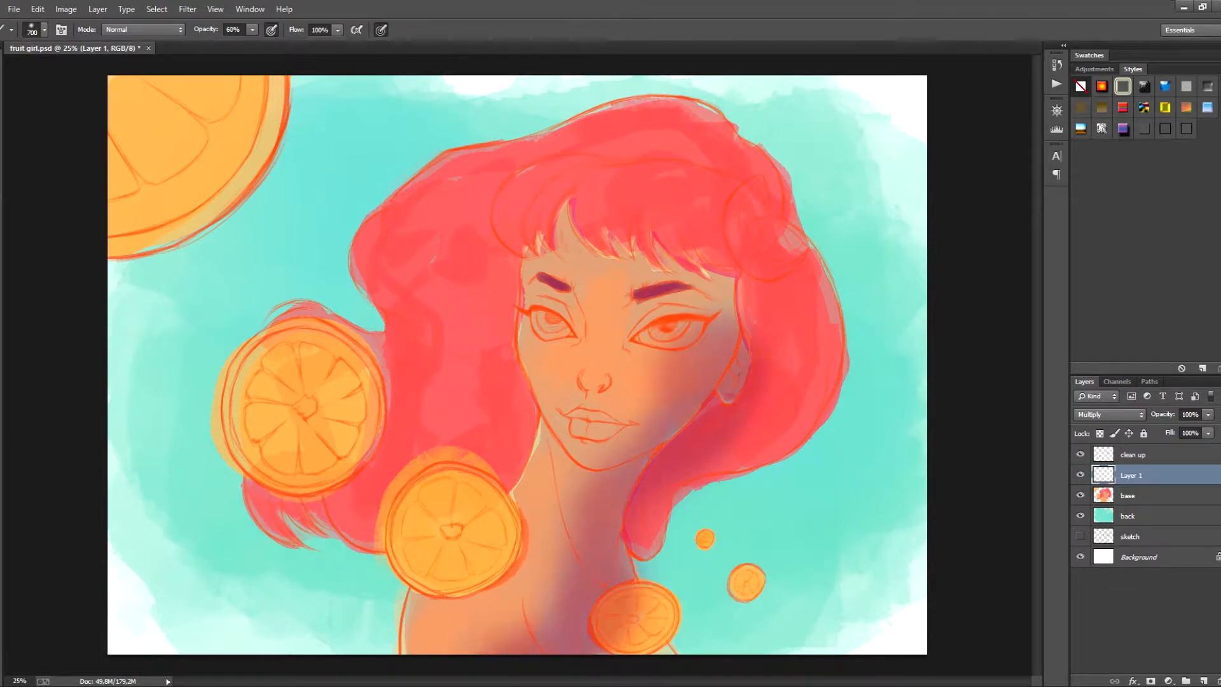
{"action": "key", "text": "ctrl+z"}
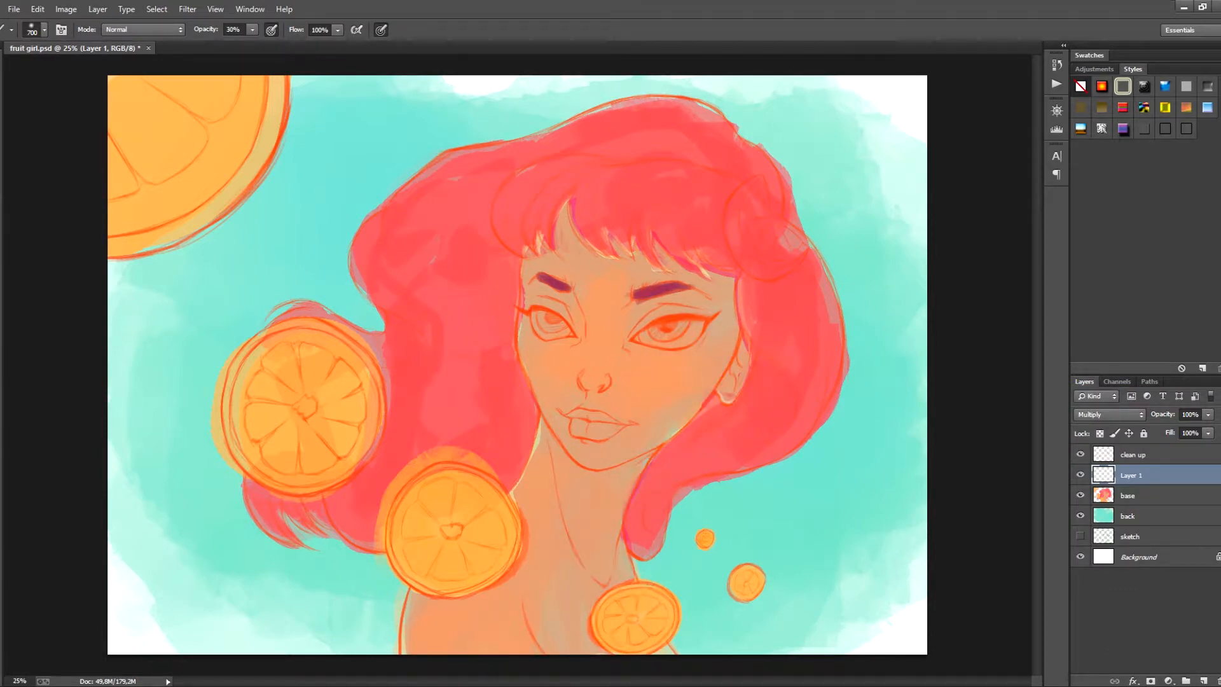
{"action": "left_click_drag", "start_coordinate": [652, 434], "coordinate": [705, 393]}
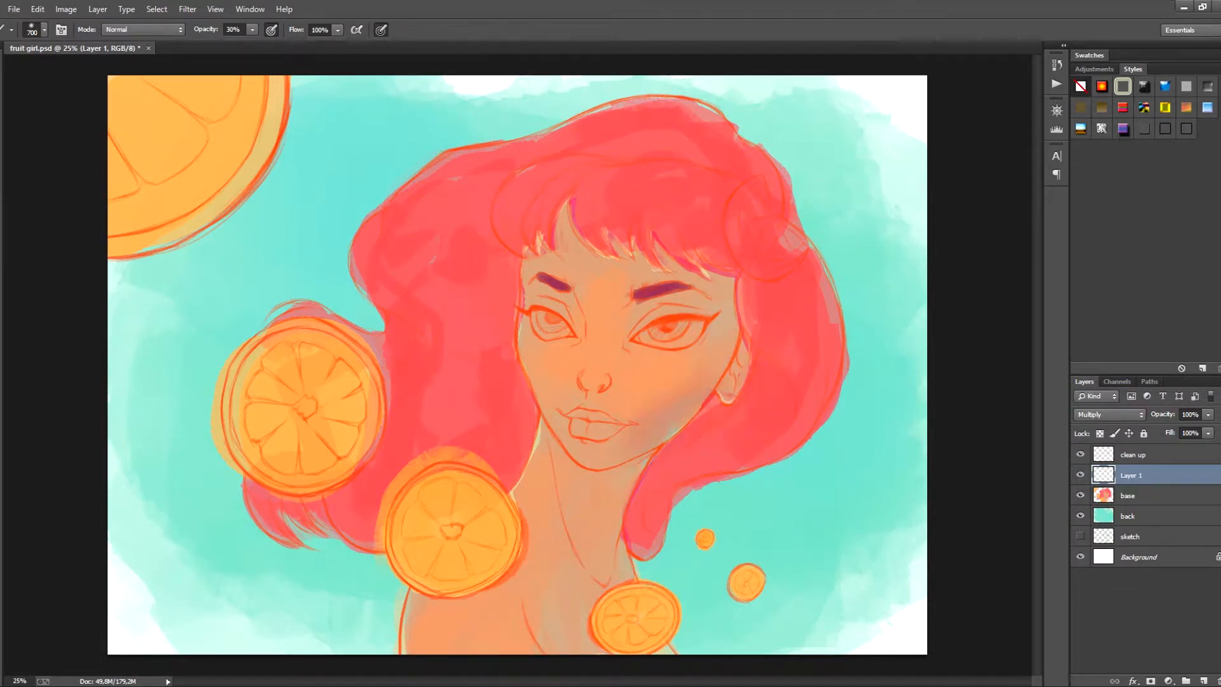
{"action": "key", "text": "ctrl+z"}
Pick a bright violet and brush shadows at 30% opacity onto the neck, forehead, cheek and hair on the ear side.
{"action": "key", "text": "n"}
{"action": "left_click", "coordinate": [1044, 439]}
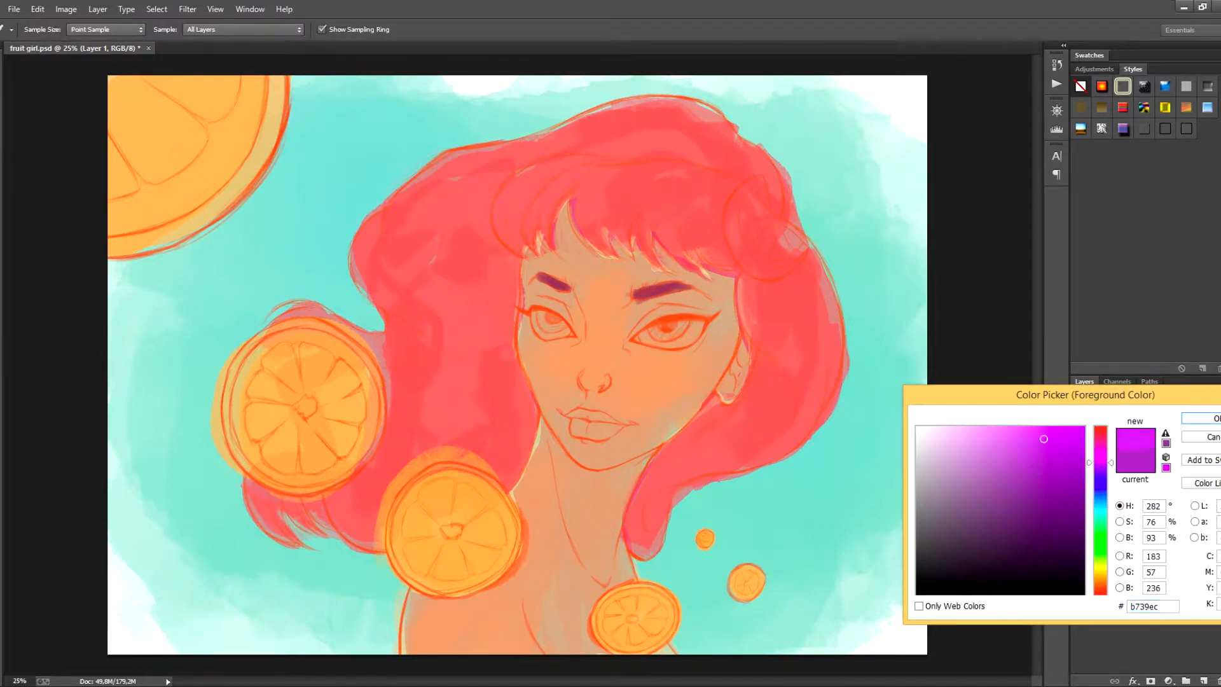
{"action": "key", "text": "Return"}
{"action": "mouse_move", "coordinate": [685, 401]}
{"action": "left_mouse_down"}
{"action": "mouse_move", "coordinate": [636, 464]}
{"action": "mouse_move", "coordinate": [565, 630]}
{"action": "left_mouse_up"}
{"action": "key", "text": "ctrl+z"}
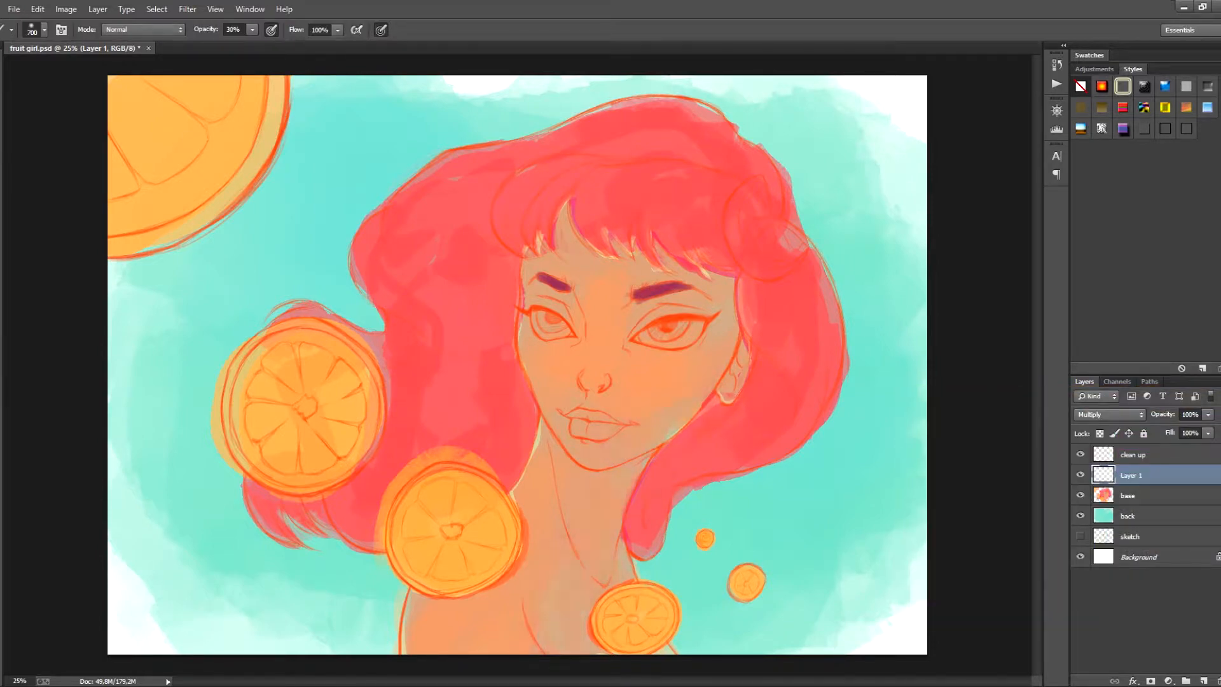
{"action": "mouse_move", "coordinate": [563, 575]}
{"action": "left_mouse_down"}
{"action": "mouse_move", "coordinate": [601, 633]}
{"action": "mouse_move", "coordinate": [636, 582]}
{"action": "mouse_move", "coordinate": [648, 471]}
{"action": "mouse_move", "coordinate": [560, 489]}
{"action": "left_mouse_up"}
{"action": "mouse_move", "coordinate": [563, 251]}
{"action": "left_mouse_down"}
{"action": "mouse_move", "coordinate": [677, 274]}
{"action": "mouse_move", "coordinate": [732, 331]}
{"action": "left_mouse_up"}
{"action": "mouse_move", "coordinate": [712, 449]}
{"action": "left_mouse_down"}
{"action": "mouse_move", "coordinate": [683, 509]}
{"action": "mouse_move", "coordinate": [763, 388]}
{"action": "mouse_move", "coordinate": [668, 435]}
{"action": "left_mouse_up"}
{"action": "left_click_drag", "start_coordinate": [760, 423], "coordinate": [792, 356]}
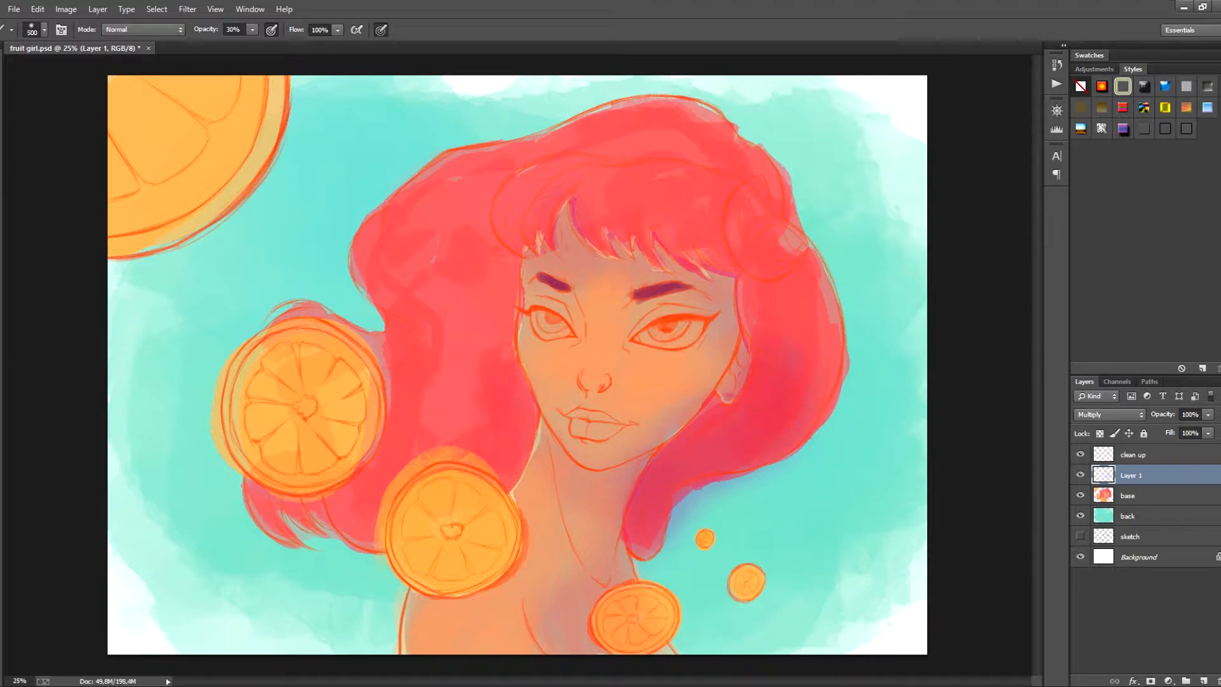
Shade the hair beside the face and behind the large citrus slice, the skin under the fringe and the lips with a size 400 brush.
{"action": "mouse_move", "coordinate": [502, 369]}
{"action": "left_mouse_down"}
{"action": "mouse_move", "coordinate": [526, 433]}
{"action": "mouse_move", "coordinate": [401, 477]}
{"action": "left_mouse_up"}
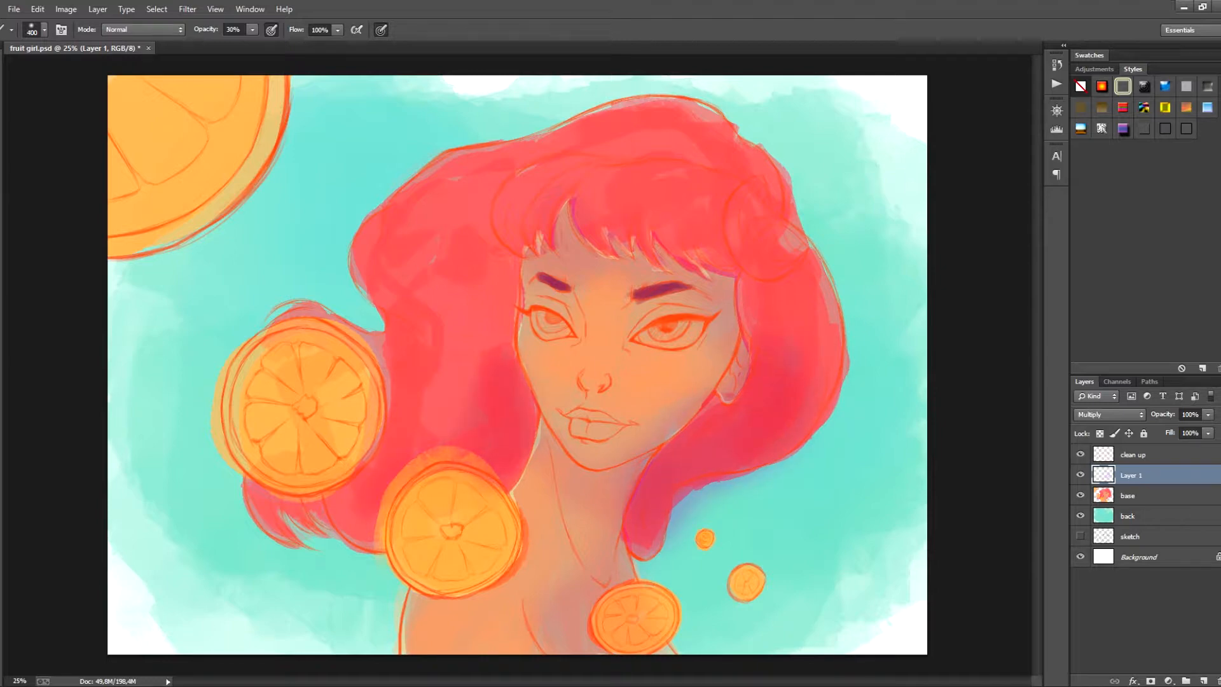
{"action": "mouse_move", "coordinate": [385, 299]}
{"action": "left_mouse_down"}
{"action": "mouse_move", "coordinate": [413, 388]}
{"action": "mouse_move", "coordinate": [375, 409]}
{"action": "left_mouse_up"}
{"action": "left_click_drag", "start_coordinate": [586, 258], "coordinate": [565, 219]}
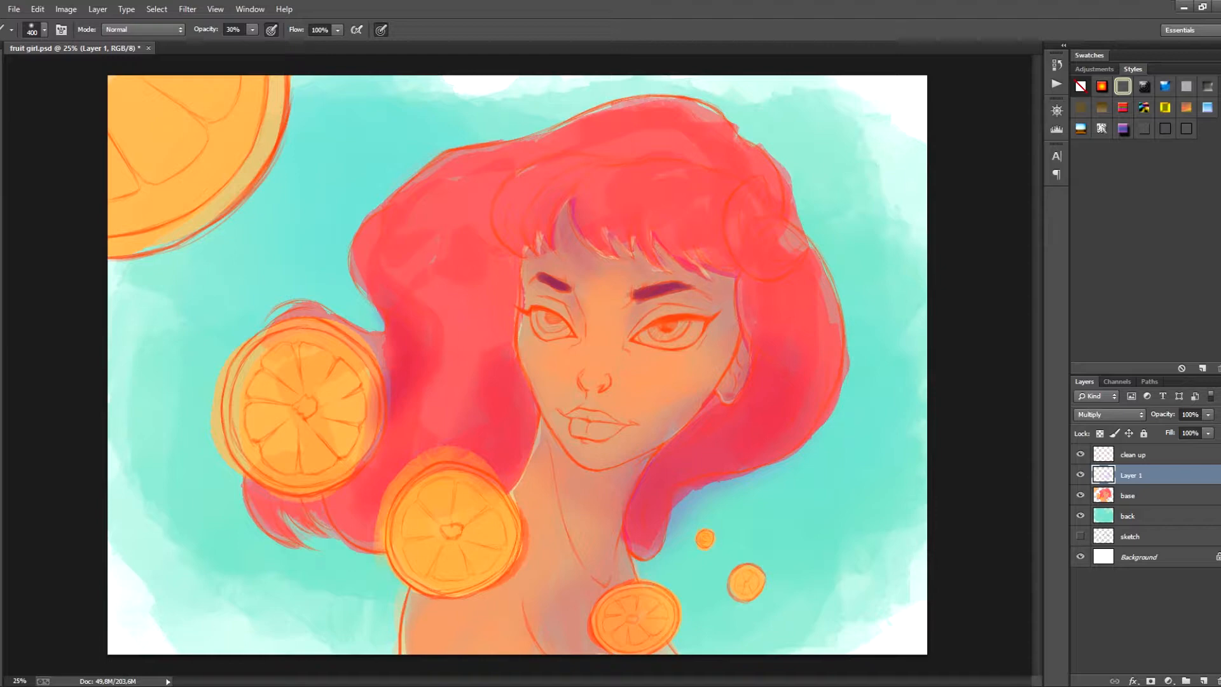
{"action": "left_click_drag", "start_coordinate": [566, 423], "coordinate": [617, 425]}
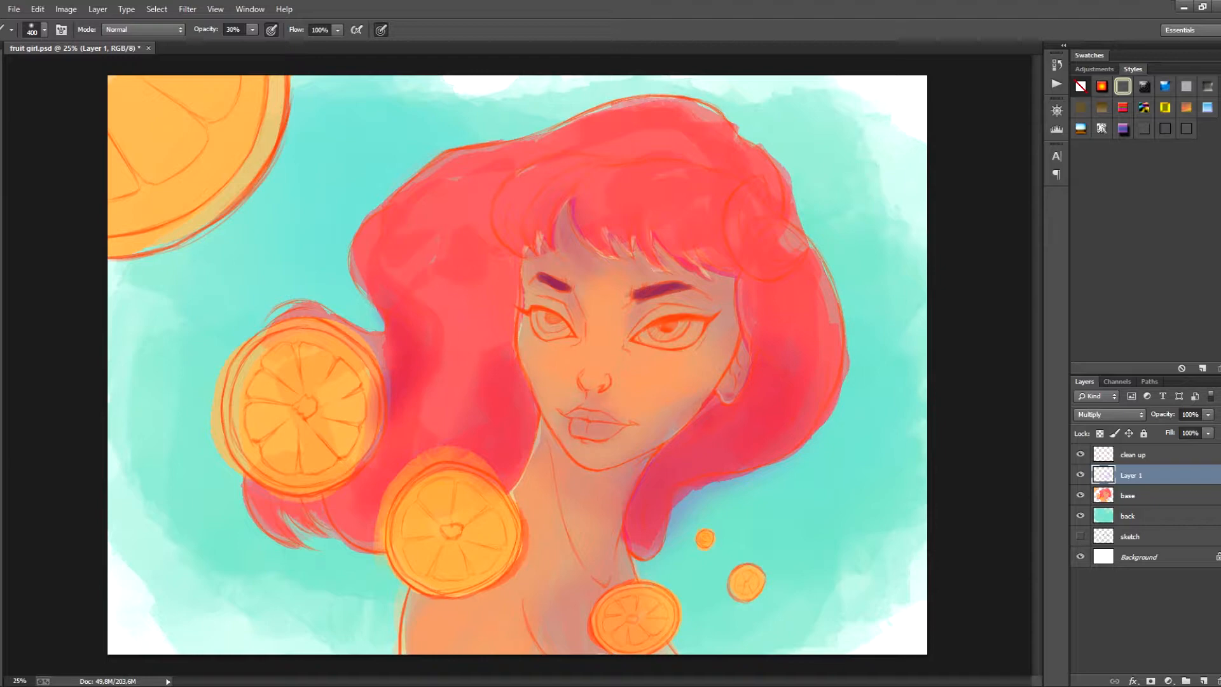
Deepen the shadows on the neck, shoulder, both hair masses and chest slice with a size 900 brush, undoing excess strokes.
{"action": "key", "text": "bracketright"}
{"action": "key", "text": "bracketright"}
{"action": "key", "text": "bracketright"}
{"action": "key", "text": "bracketright"}
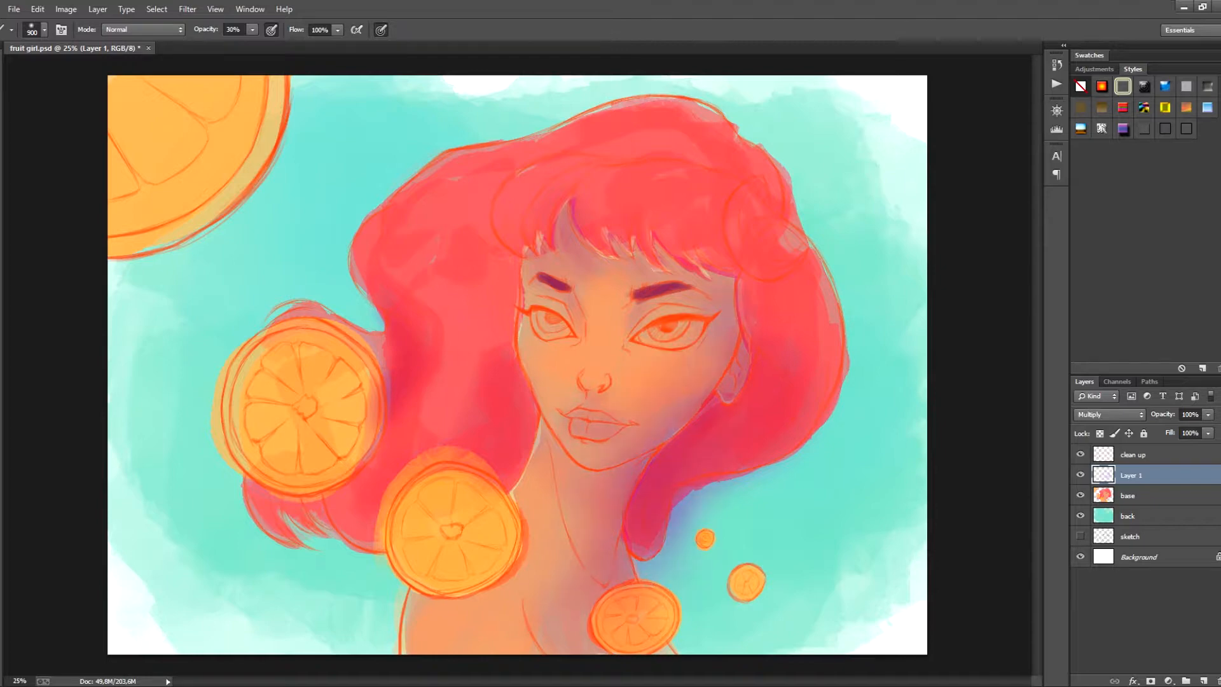
{"action": "left_click_drag", "start_coordinate": [662, 439], "coordinate": [493, 652]}
{"action": "mouse_move", "coordinate": [400, 407]}
{"action": "left_mouse_down"}
{"action": "mouse_move", "coordinate": [363, 484]}
{"action": "mouse_move", "coordinate": [407, 502]}
{"action": "left_mouse_up"}
{"action": "key", "text": "ctrl+z"}
{"action": "mouse_move", "coordinate": [331, 503]}
{"action": "left_mouse_down"}
{"action": "mouse_move", "coordinate": [368, 452]}
{"action": "mouse_move", "coordinate": [464, 375]}
{"action": "mouse_move", "coordinate": [481, 318]}
{"action": "left_mouse_up"}
{"action": "left_click_drag", "start_coordinate": [725, 483], "coordinate": [798, 327]}
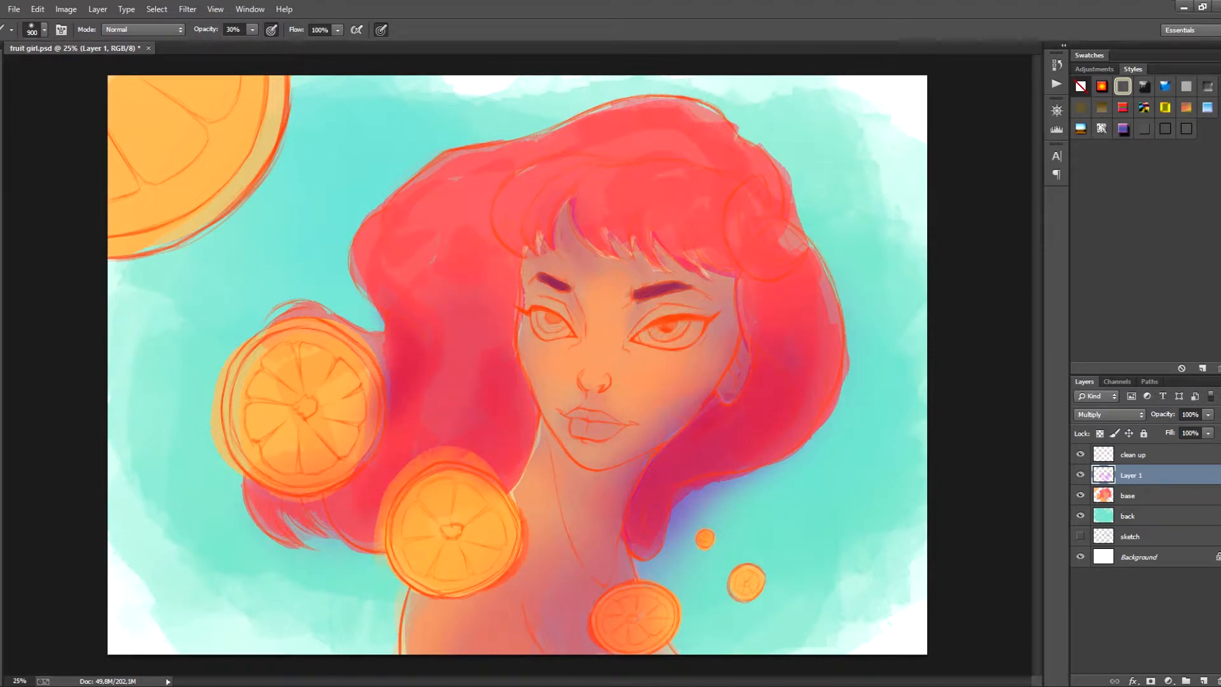
{"action": "left_click_drag", "start_coordinate": [750, 573], "coordinate": [645, 626]}
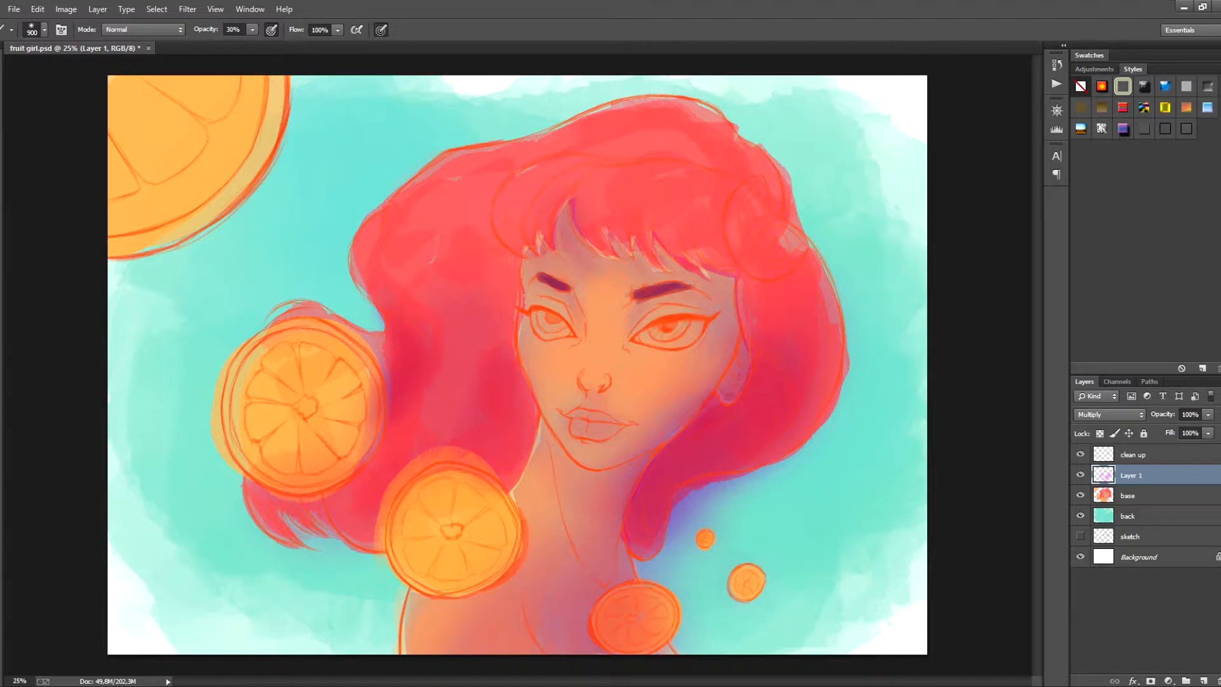
{"action": "key", "text": "ctrl+z"}
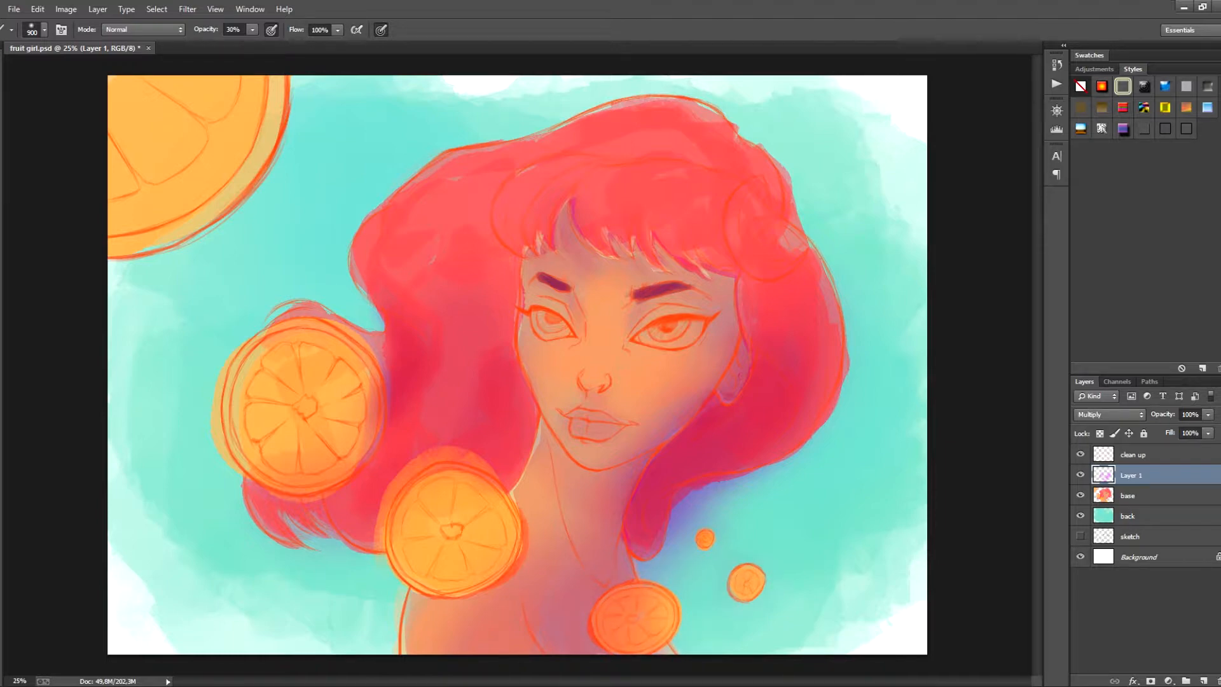
Rename the shading layer as shadows and add a new layer above it in Soft Light mode.
{"action": "double_click", "coordinate": [1132, 475]}
{"action": "type", "text": "shadows"}
{"action": "key", "text": "Return"}
{"action": "left_click", "coordinate": [1204, 681]}
{"action": "left_click", "coordinate": [1110, 414]}
{"action": "left_click", "coordinate": [1110, 242]}
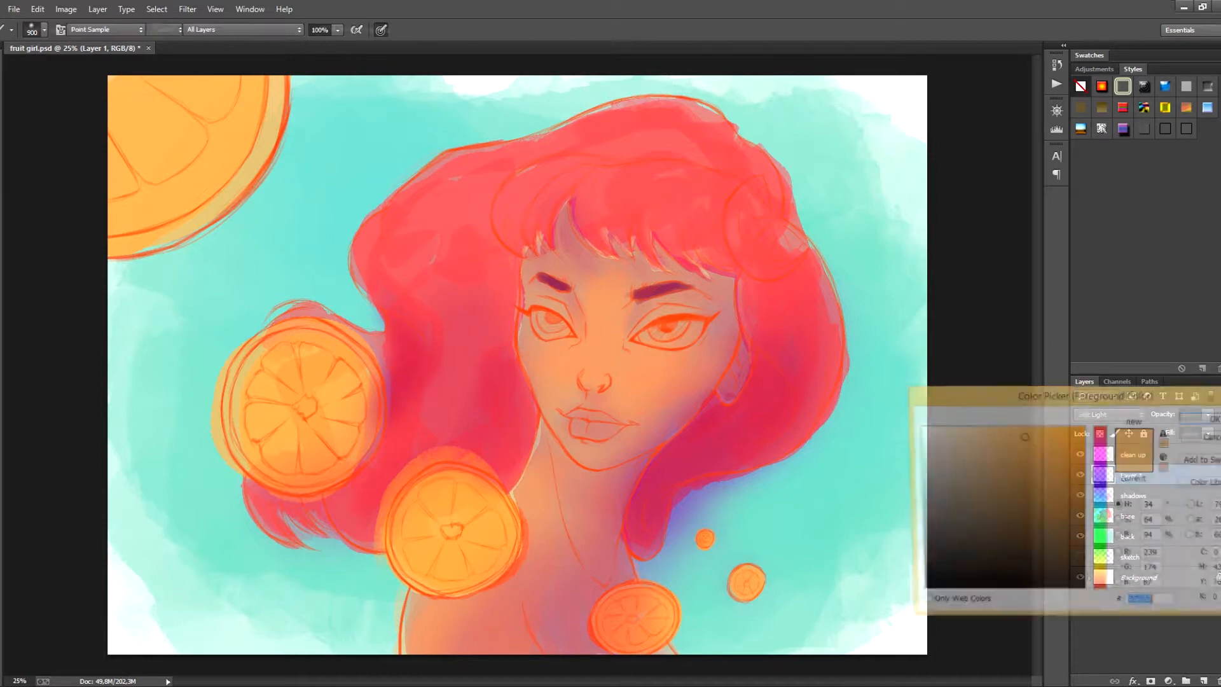
Pick a warm yellow and brush soft light at size 500 and 30% opacity over the face, fringe and upper hair.
{"action": "left_click", "coordinate": [1100, 573]}
{"action": "key", "text": "Return"}
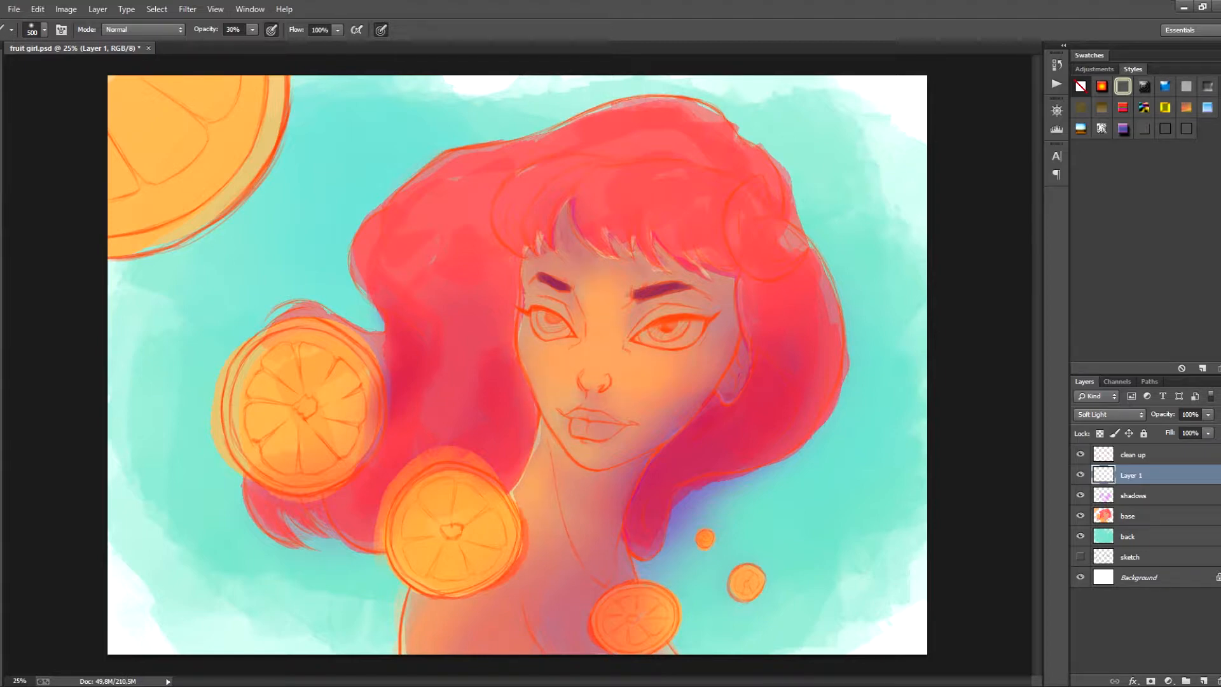
{"action": "left_click", "coordinate": [588, 192]}
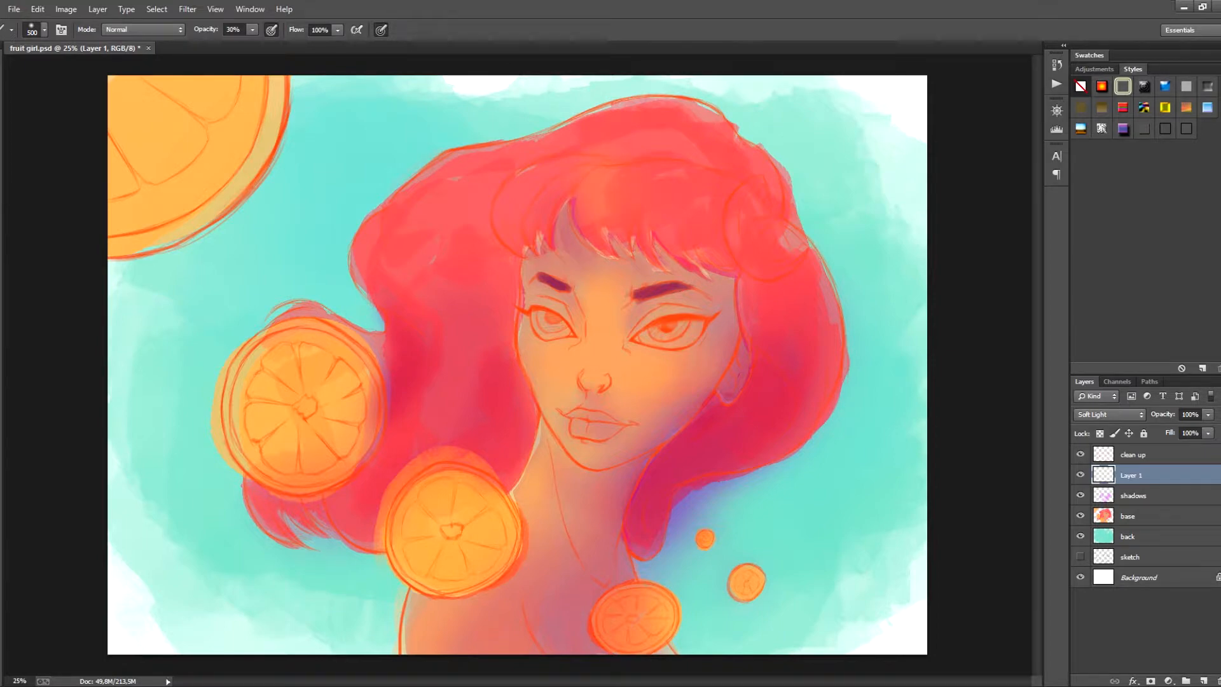
{"action": "left_click_drag", "start_coordinate": [582, 166], "coordinate": [519, 214]}
{"action": "left_click_drag", "start_coordinate": [626, 187], "coordinate": [722, 217]}
{"action": "mouse_move", "coordinate": [484, 165]}
{"action": "left_mouse_down"}
{"action": "mouse_move", "coordinate": [433, 200]}
{"action": "mouse_move", "coordinate": [433, 296]}
{"action": "left_mouse_up"}
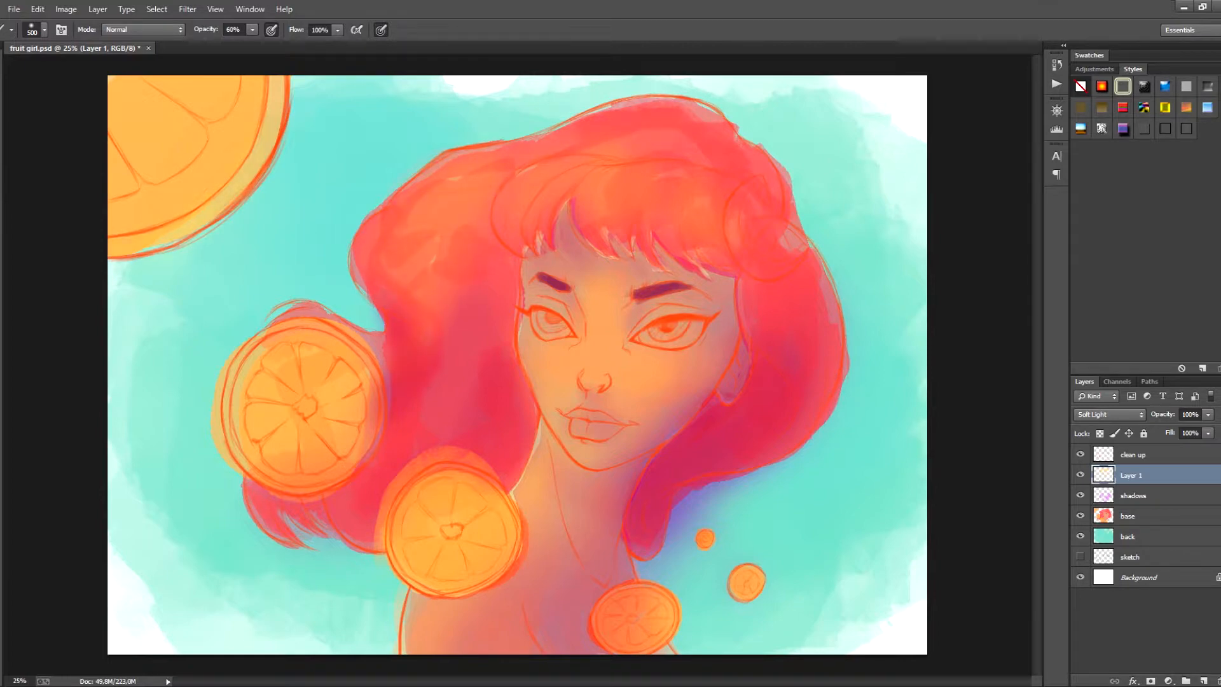
Brush the yellow light at 60% opacity over the citrus slices, including the small ones near the shoulder.
{"action": "mouse_move", "coordinate": [344, 413]}
{"action": "left_mouse_down"}
{"action": "mouse_move", "coordinate": [274, 439]}
{"action": "mouse_move", "coordinate": [239, 426]}
{"action": "left_mouse_up"}
{"action": "left_click_drag", "start_coordinate": [490, 579], "coordinate": [427, 489]}
{"action": "left_click_drag", "start_coordinate": [661, 595], "coordinate": [623, 620]}
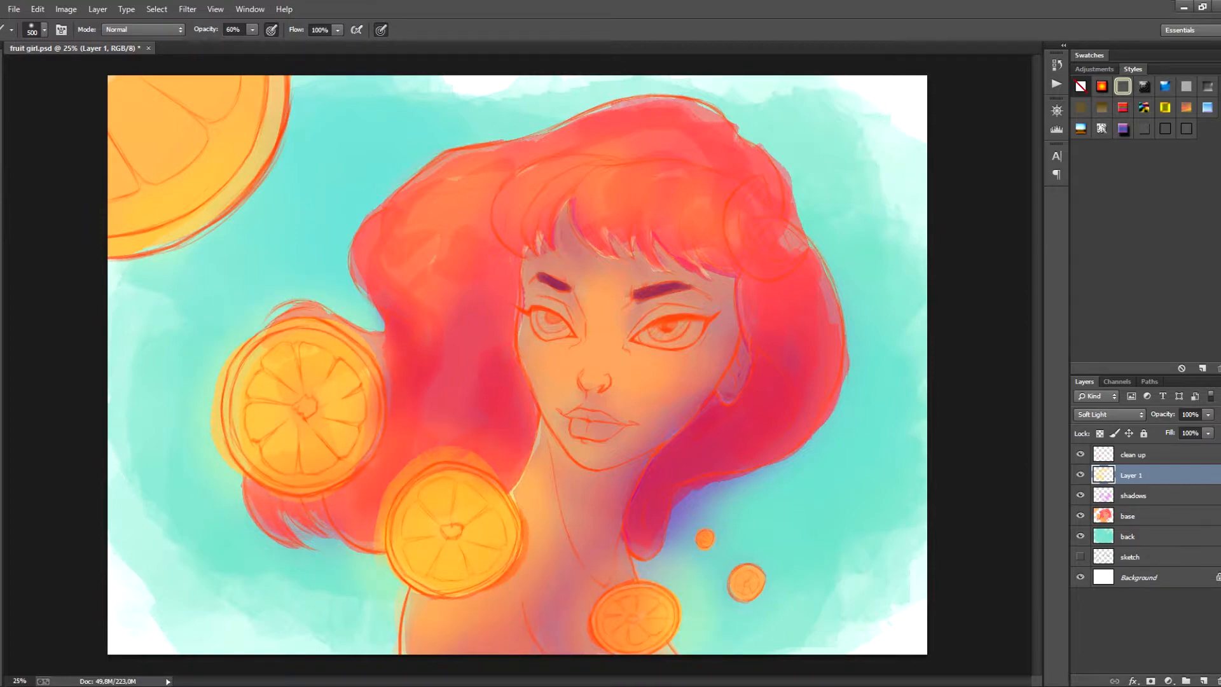
{"action": "left_click", "coordinate": [747, 577]}
{"action": "left_click", "coordinate": [696, 535]}
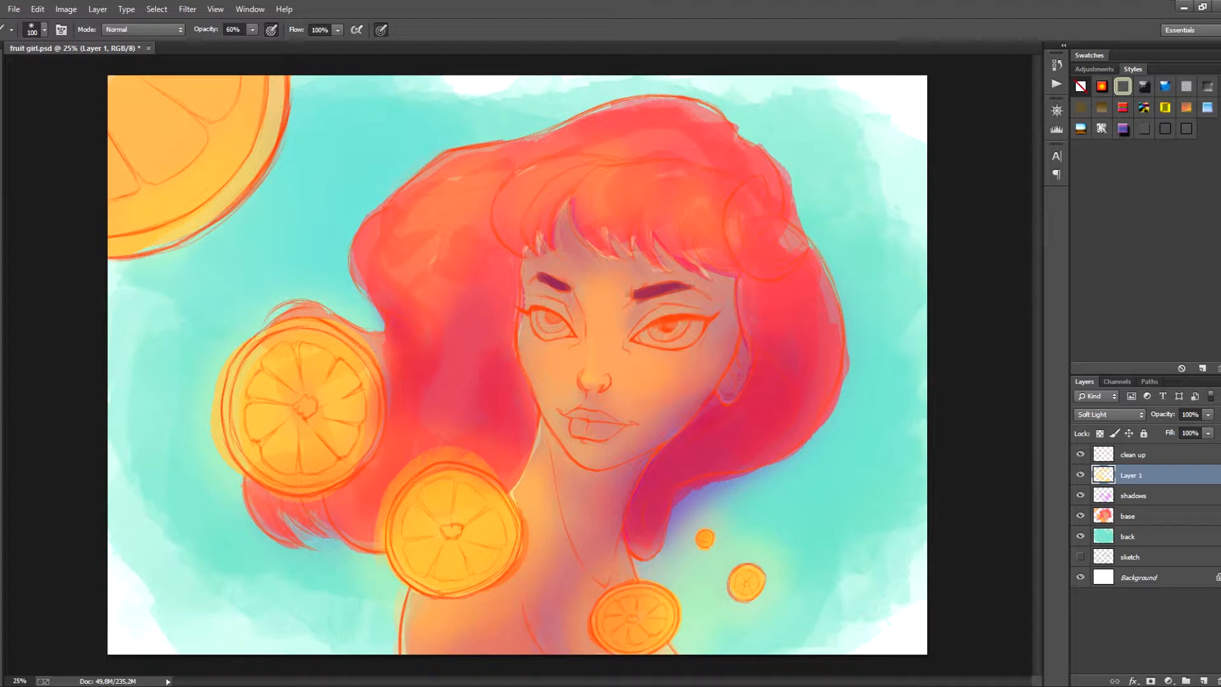
Brush yellow light down the forehead and nose at size 175, and enlarge the brush to 500 for the cheek.
{"action": "key", "text": "bracketright"}
{"action": "key", "text": "bracketright"}
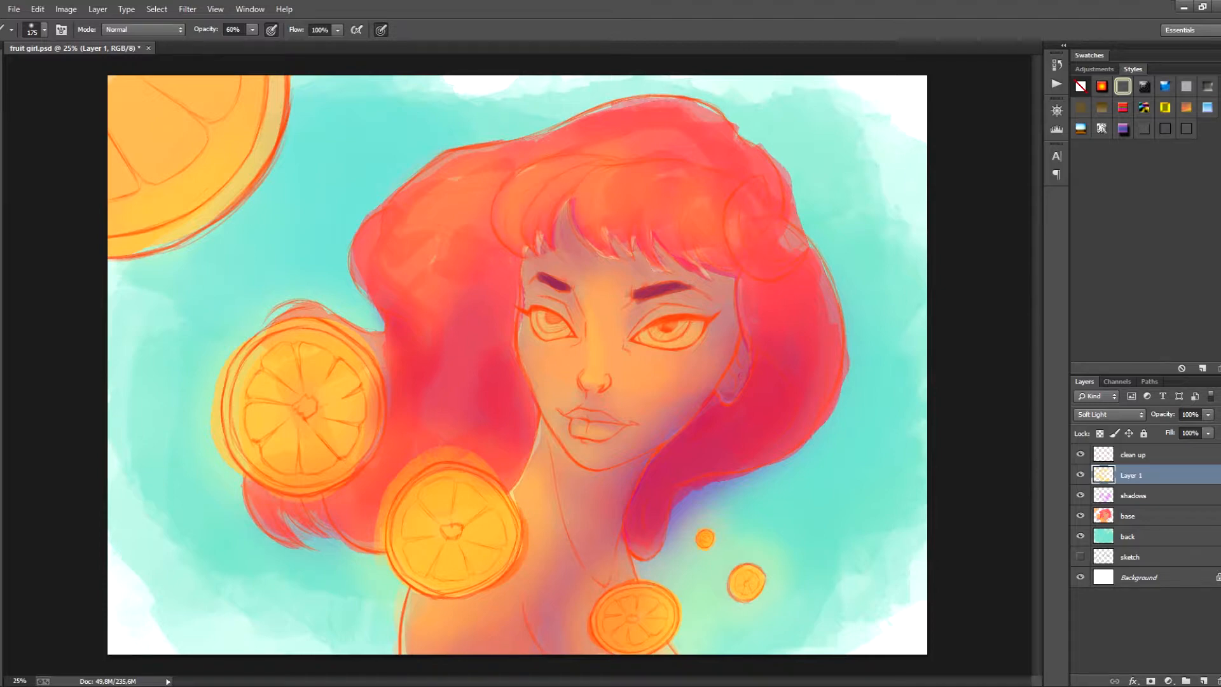
{"action": "left_click_drag", "start_coordinate": [603, 272], "coordinate": [593, 394]}
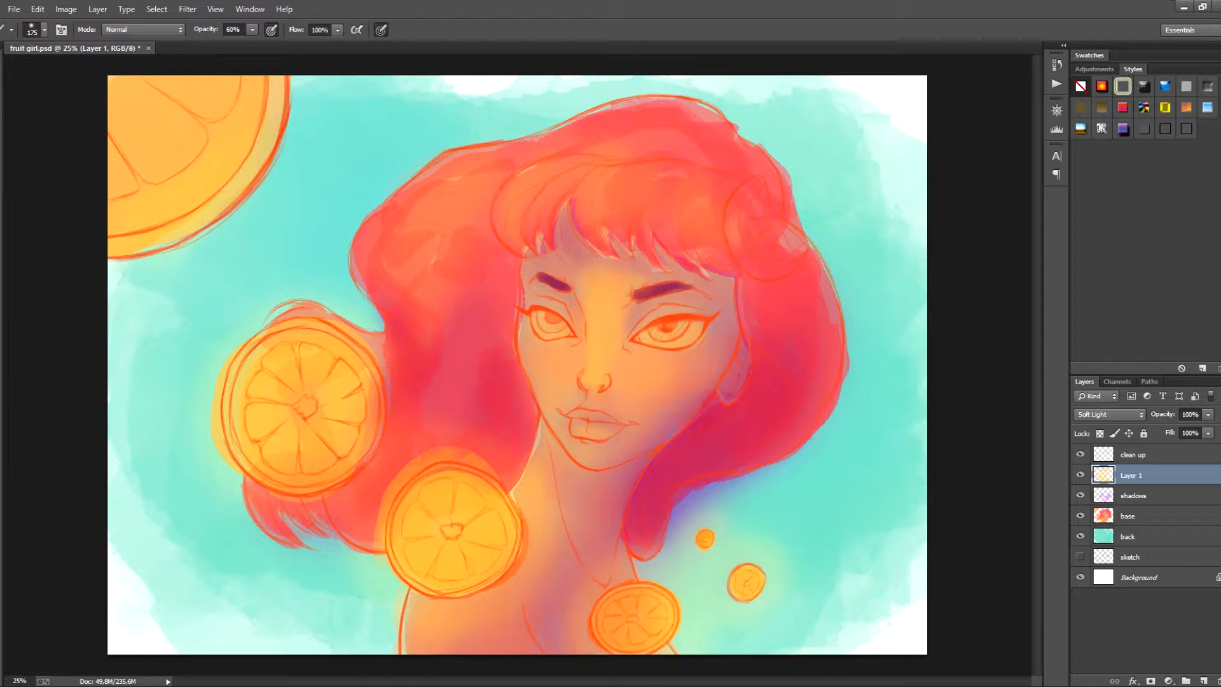
{"action": "key", "text": "bracketright"}
{"action": "key", "text": "bracketright"}
{"action": "key", "text": "bracketright"}
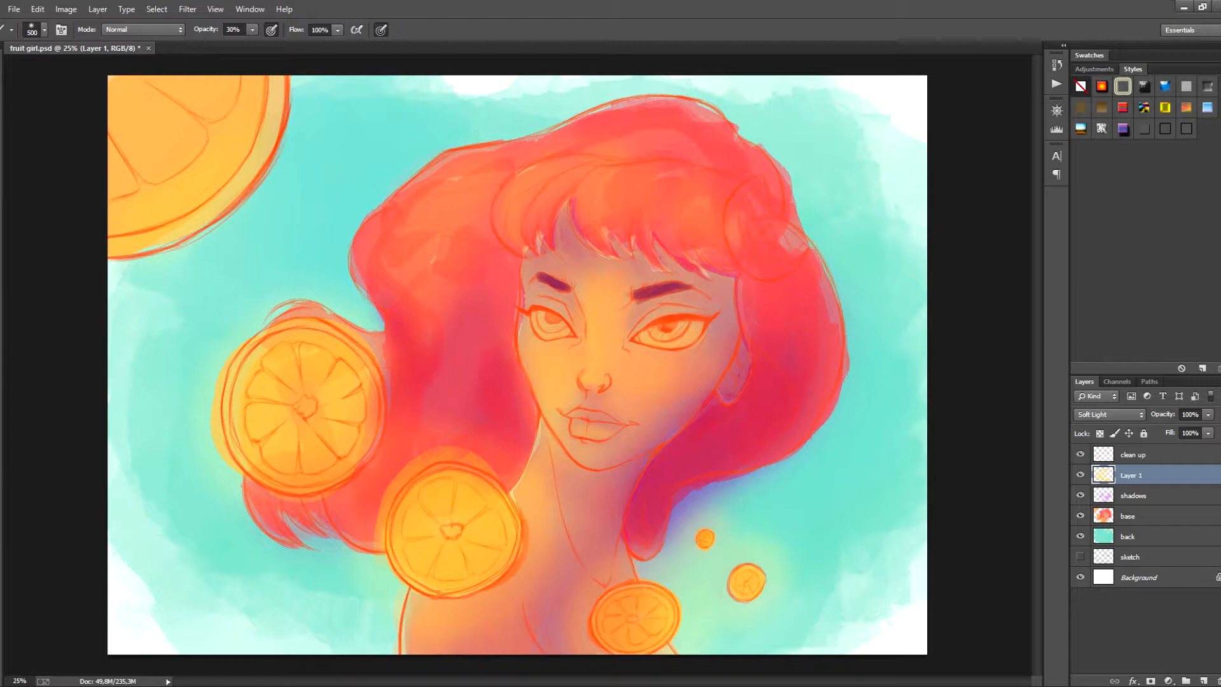
Switch to the Eraser at size 500 and 20% opacity.
{"action": "key", "text": "alt"}
{"action": "key", "text": "e"}
{"action": "key", "text": "Escape"}
{"action": "key", "text": "e"}
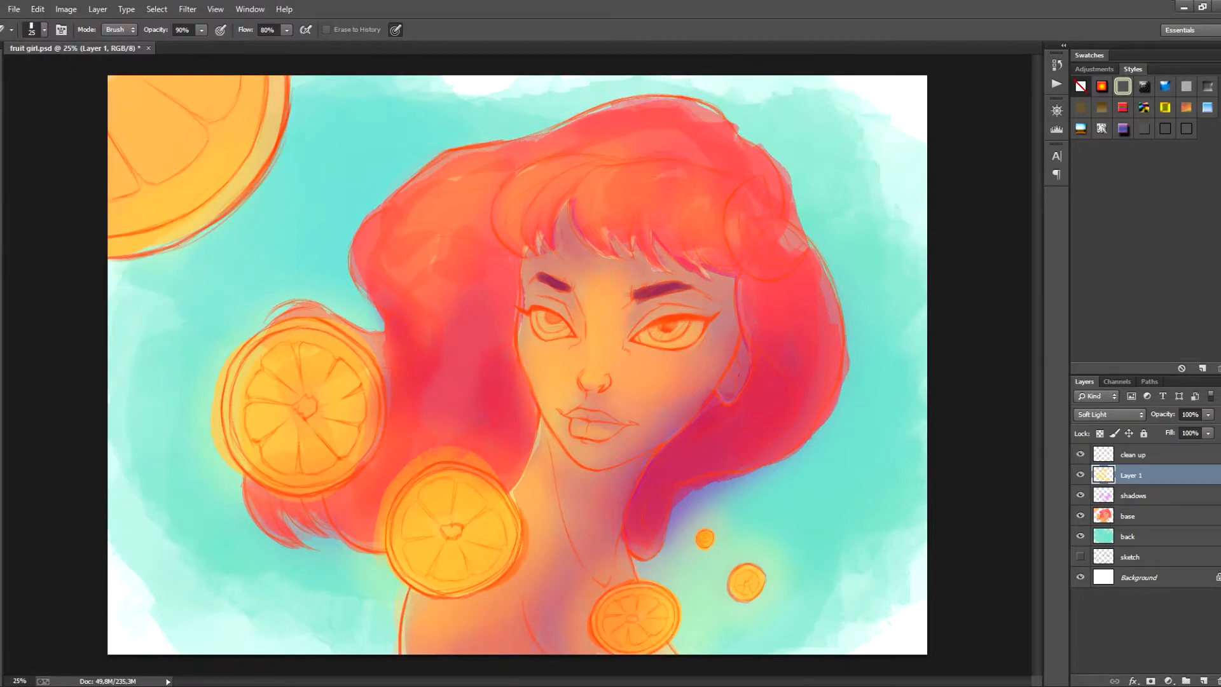
{"action": "key", "text": "]"}
{"action": "key", "text": "]"}
{"action": "key", "text": "]"}
{"action": "key", "text": "]"}
{"action": "key", "text": "]"}
{"action": "key", "text": "]"}
{"action": "key", "text": "]"}
{"action": "key", "text": "]"}
{"action": "key", "text": "]"}
{"action": "key", "text": "]"}
{"action": "key", "text": "]"}
{"action": "key", "text": "]"}
{"action": "key", "text": "]"}
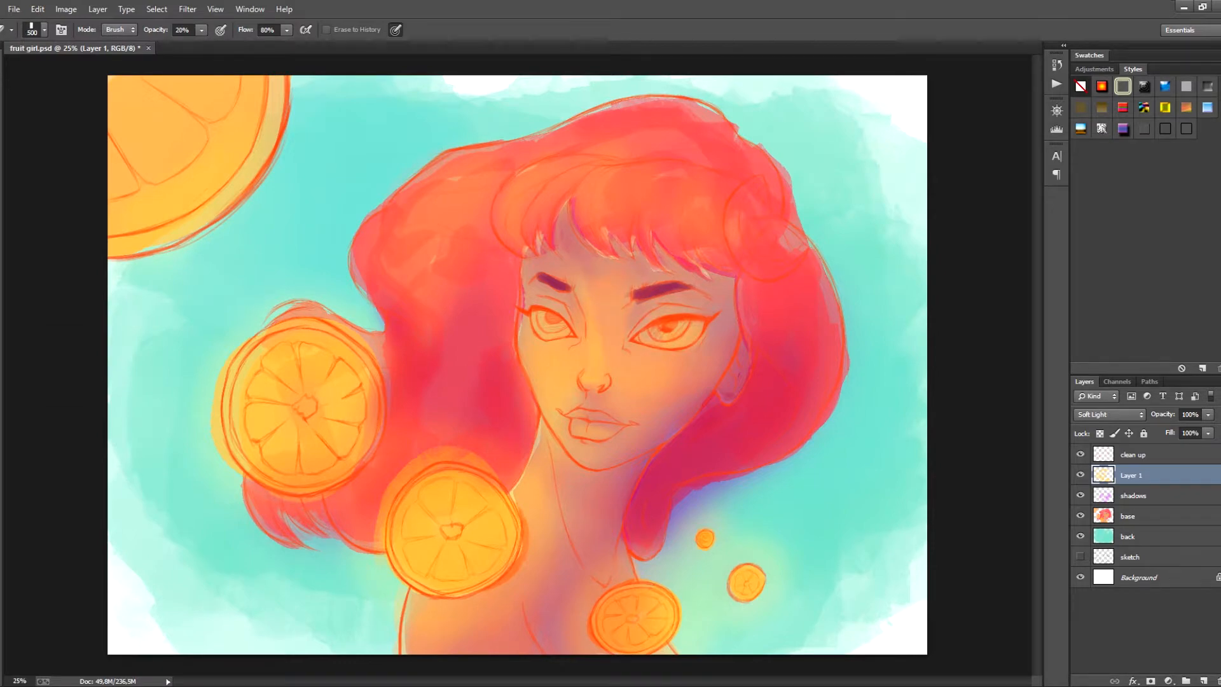
Brush yellow light at 30% opacity into the hair between the large citrus slice and the face, and save the file.
{"action": "key", "text": "b"}
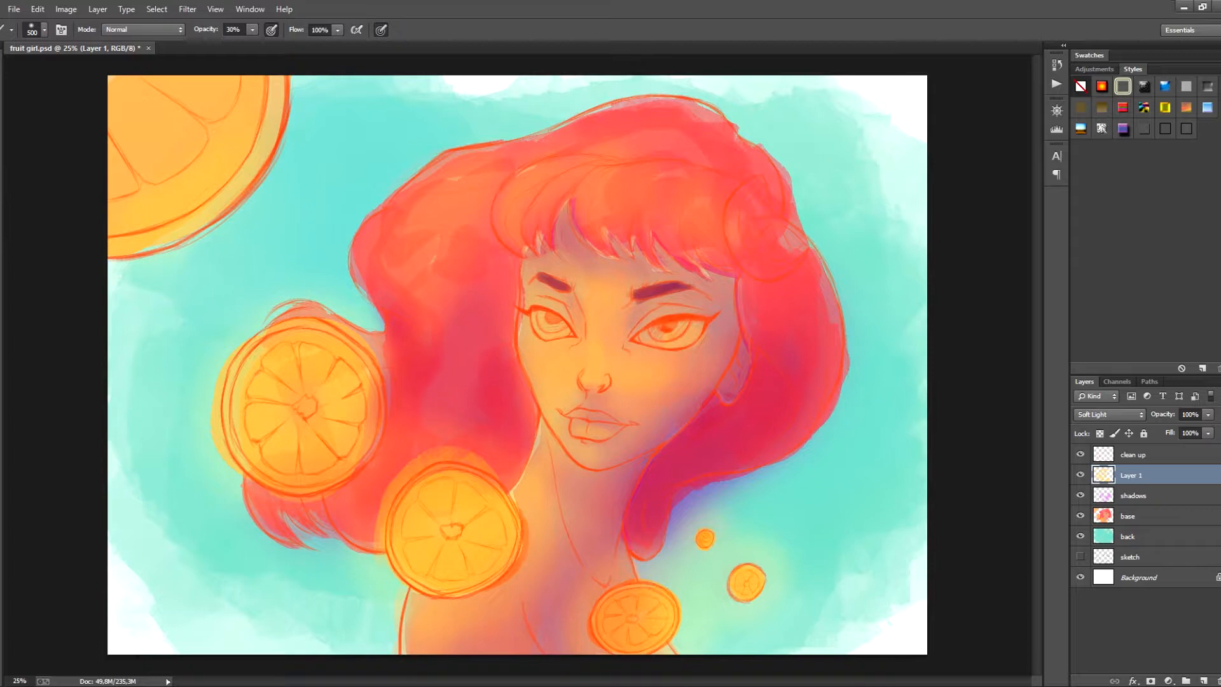
{"action": "left_click_drag", "start_coordinate": [437, 394], "coordinate": [445, 357]}
{"action": "left_click_drag", "start_coordinate": [474, 297], "coordinate": [491, 318]}
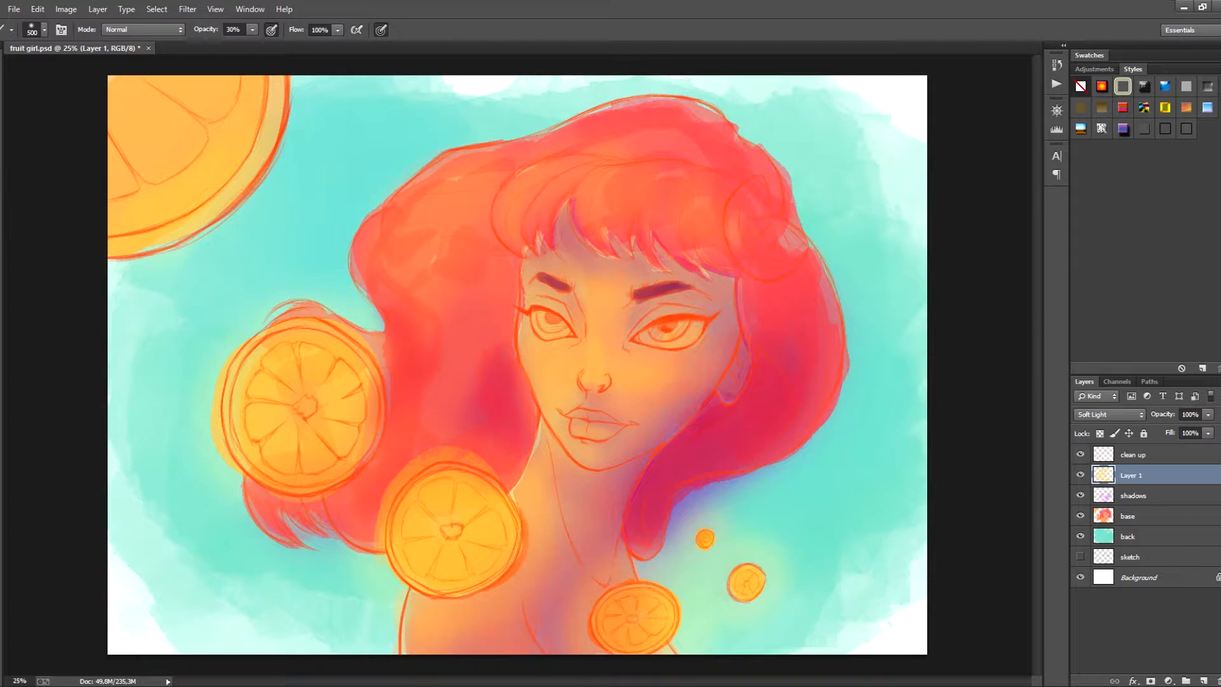
{"action": "key", "text": "ctrl+s"}
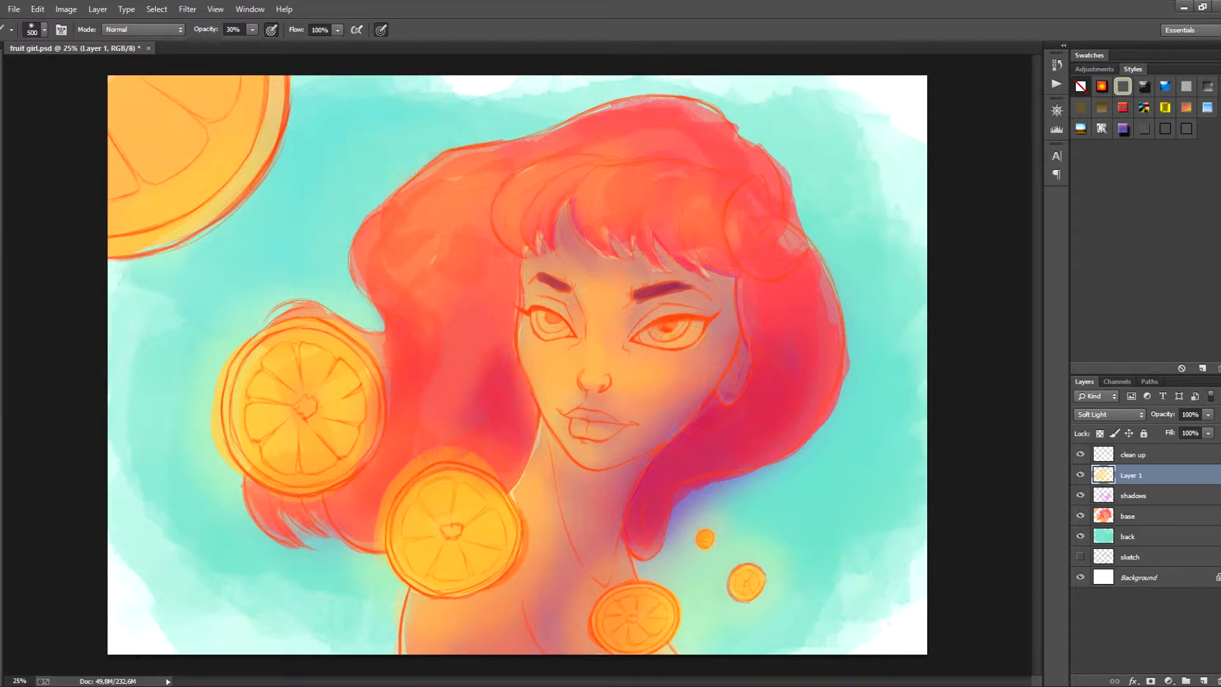
{"action": "key", "text": "ctrl+s"}
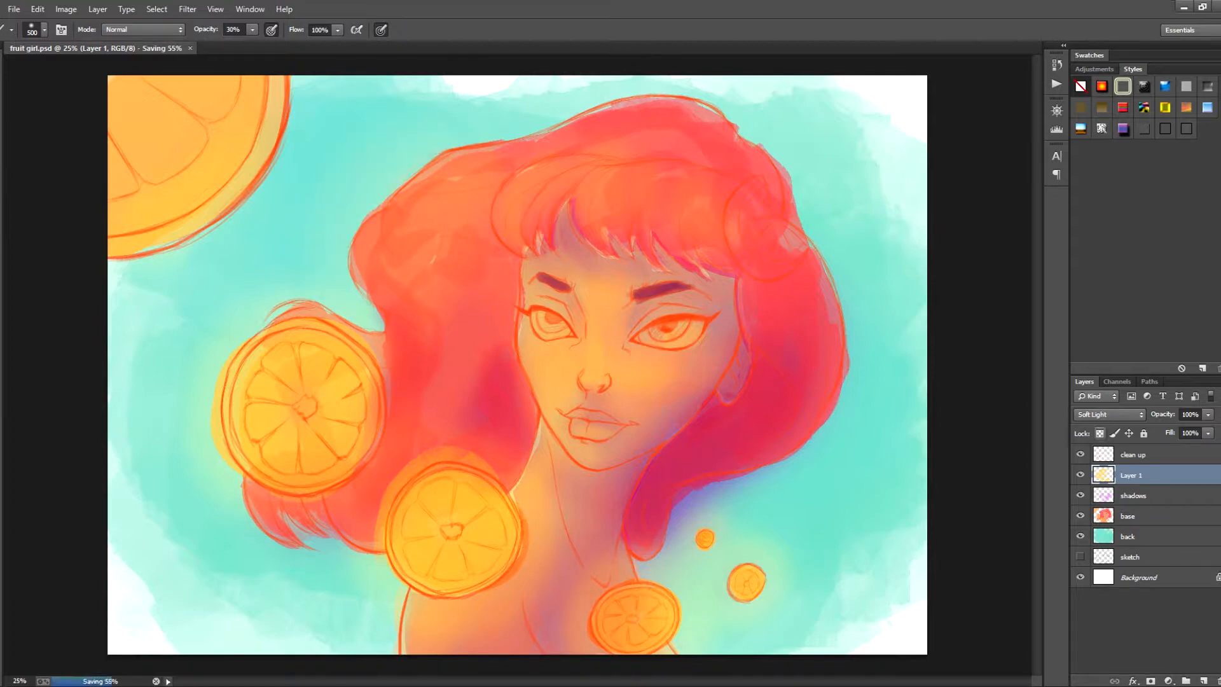
Rename the light layer as lights and add a new layer above it, keeping the size 500 soft brush.
{"action": "double_click", "coordinate": [1133, 475]}
{"action": "type", "text": "lights"}
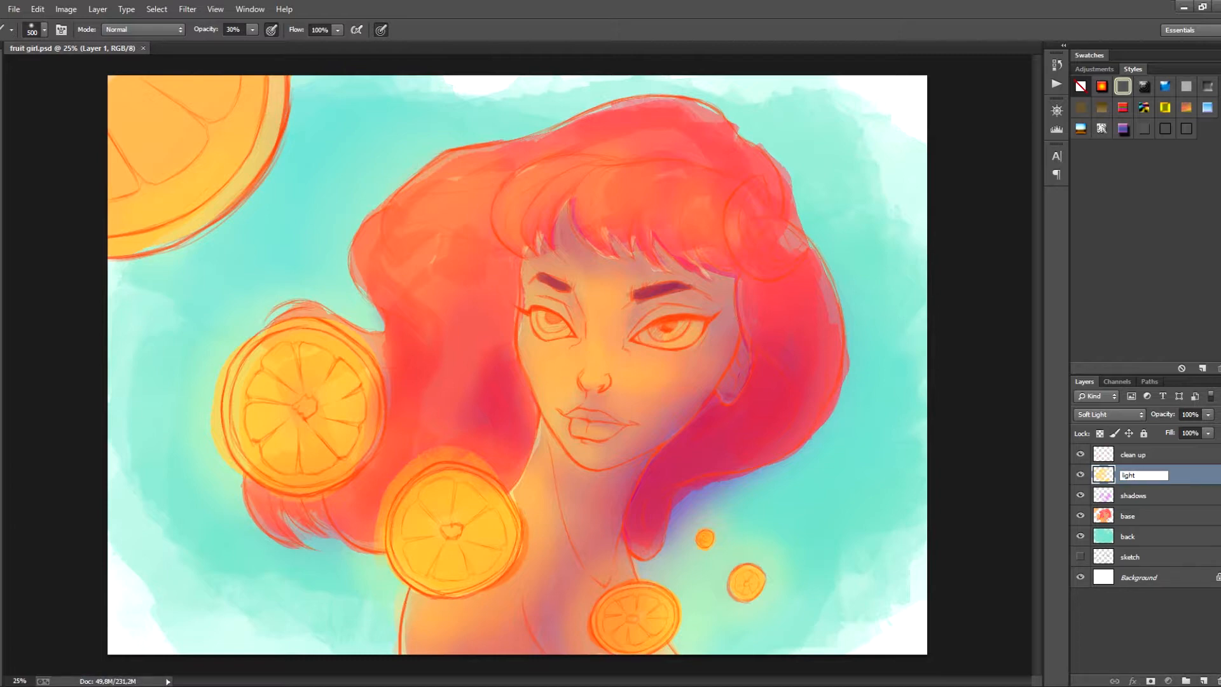
{"action": "key", "text": "Return"}
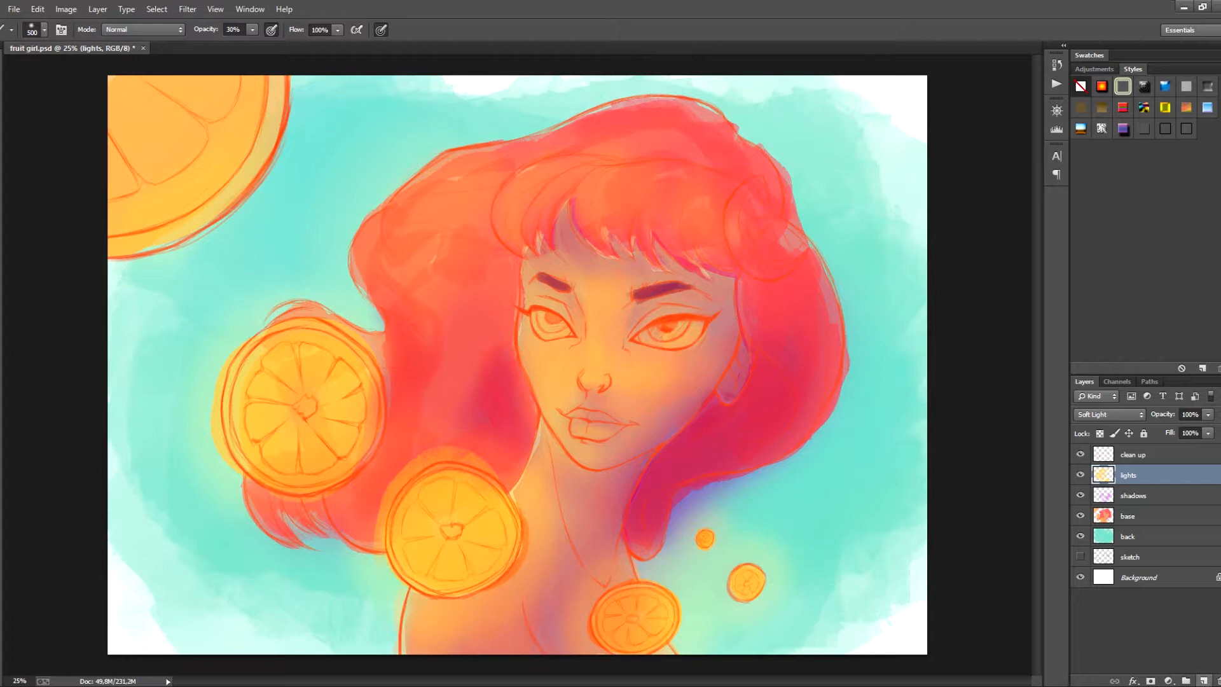
{"action": "left_click", "coordinate": [1203, 680]}
{"action": "left_click", "coordinate": [44, 29]}
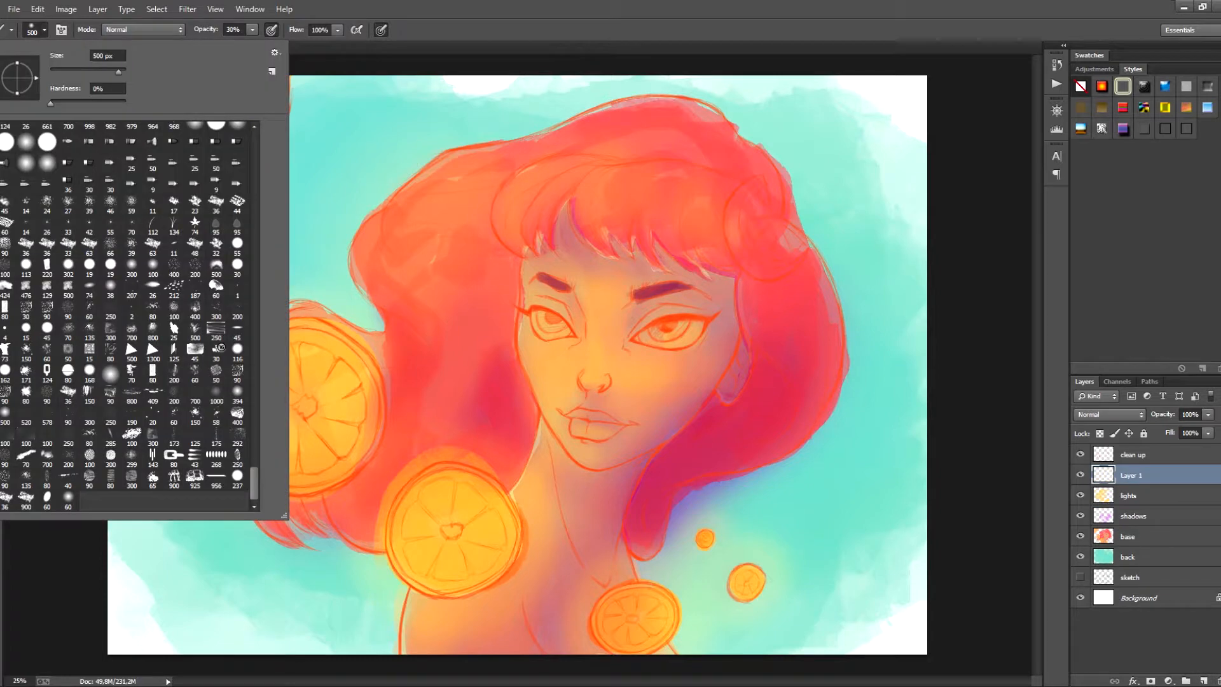
{"action": "left_click", "coordinate": [44, 30]}
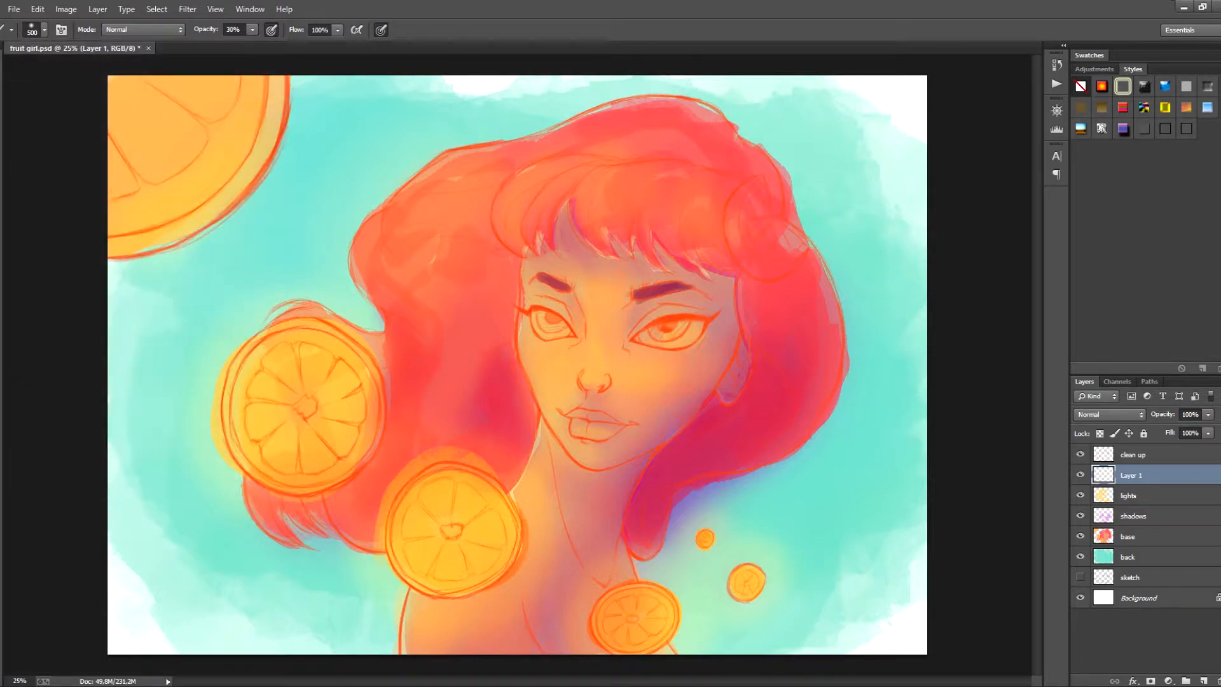
Cover the pale gap between hair and neck using a different brush preset at 30% opacity with a sampled colour, and save the file.
{"action": "left_click", "coordinate": [43, 30]}
{"action": "left_click", "coordinate": [153, 371]}
{"action": "key", "text": "Return"}
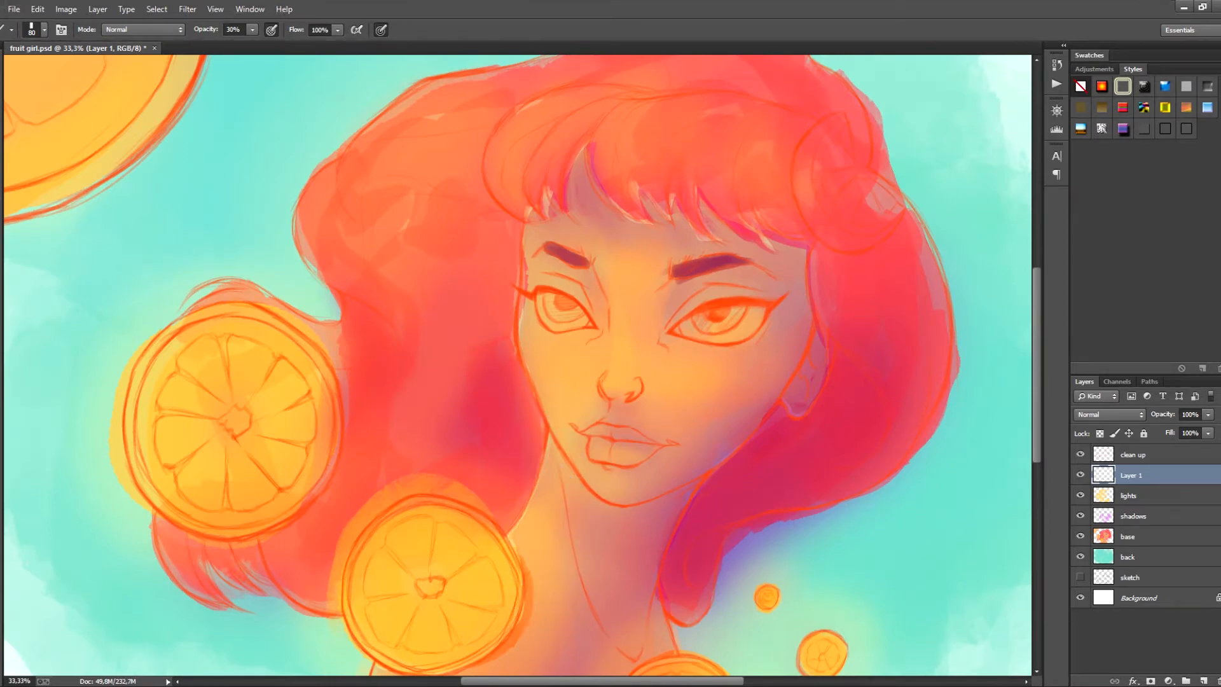
{"action": "left_click", "coordinate": [526, 547], "text": "alt"}
{"action": "left_click_drag", "start_coordinate": [534, 331], "coordinate": [493, 391]}
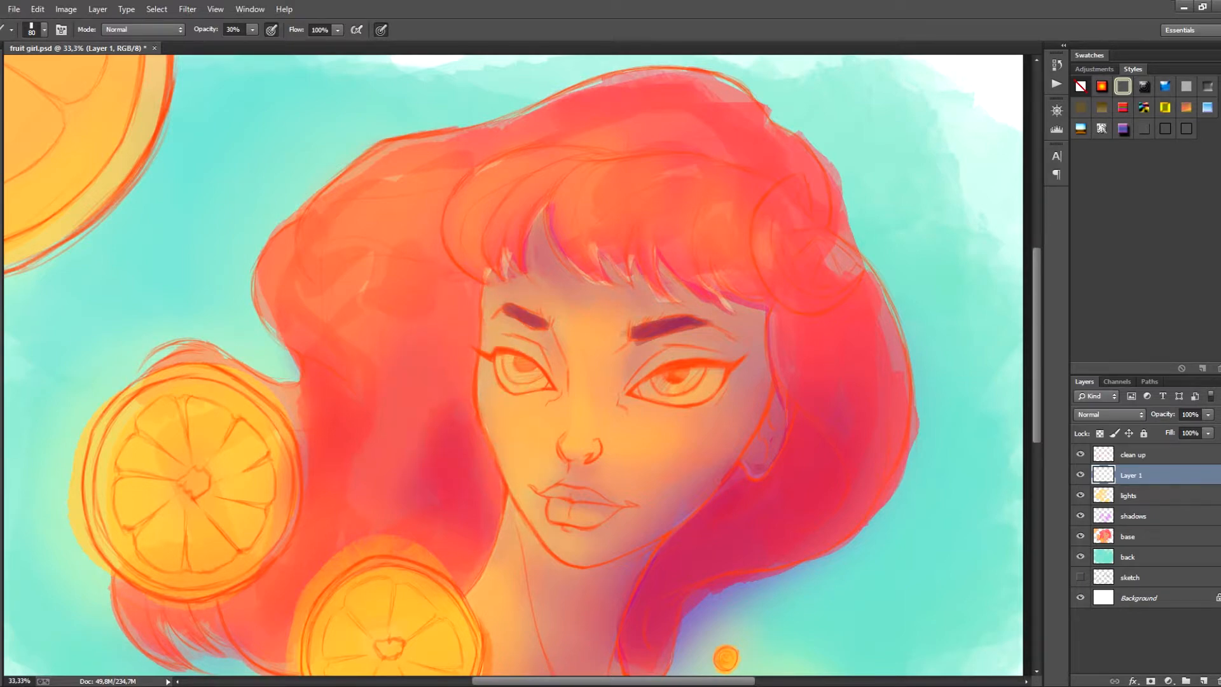
{"action": "mouse_move", "coordinate": [493, 492]}
{"action": "left_mouse_down"}
{"action": "mouse_move", "coordinate": [487, 457]}
{"action": "mouse_move", "coordinate": [495, 470]}
{"action": "left_mouse_up"}
{"action": "left_click_drag", "start_coordinate": [497, 530], "coordinate": [495, 516]}
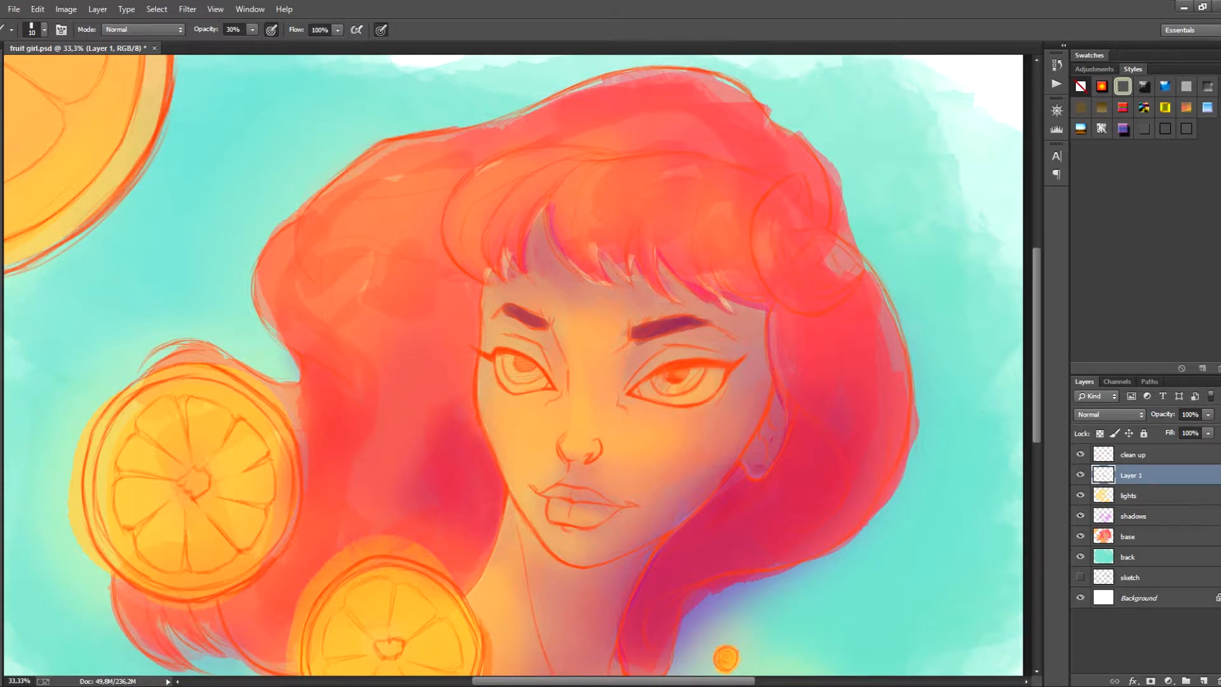
{"action": "key", "text": "ctrl+minus"}
{"action": "key", "text": "ctrl+minus"}
{"action": "key", "text": "ctrl+plus"}
{"action": "key", "text": "ctrl+s"}
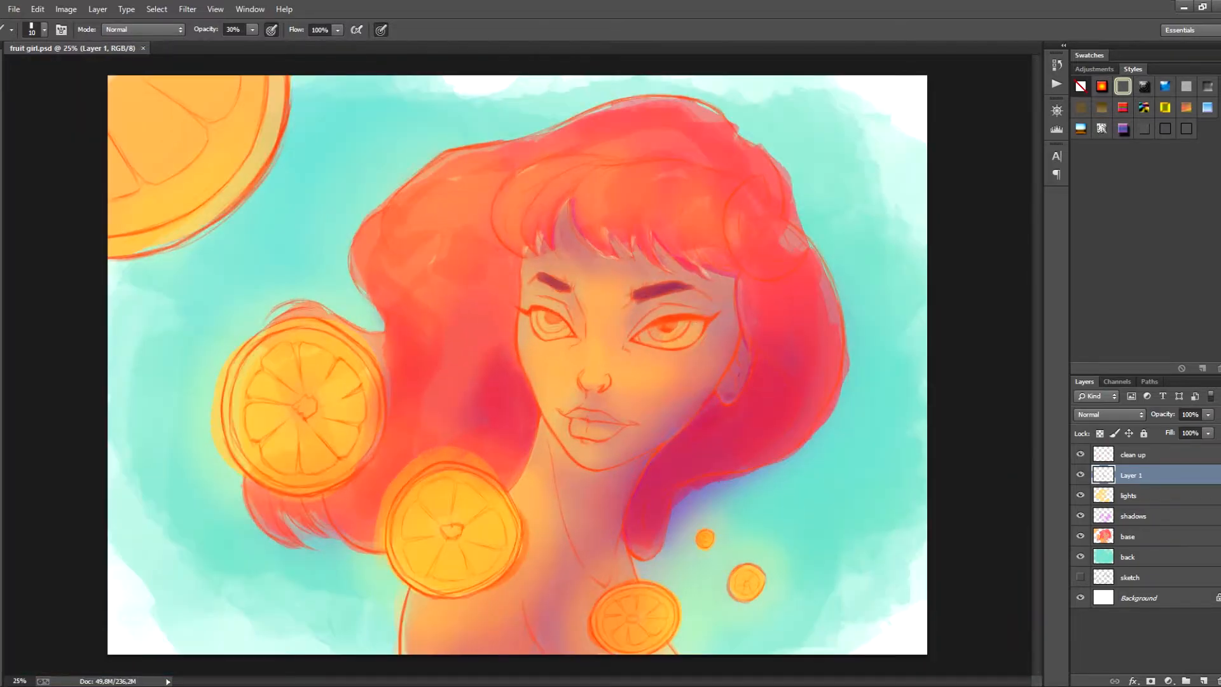
Paint fine hair strands over the pale gaps along the fringe with the brush at 60% opacity, and save the file.
{"action": "key", "text": "ctrl+plus"}
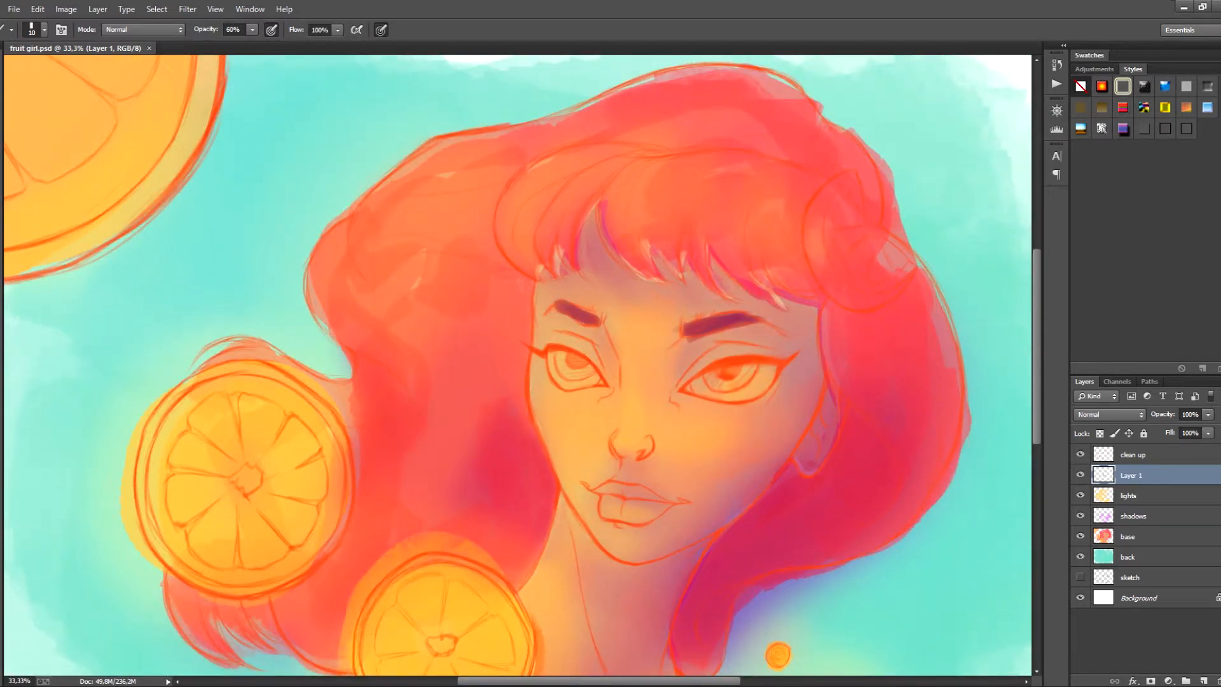
{"action": "left_click_drag", "start_coordinate": [557, 253], "coordinate": [555, 272]}
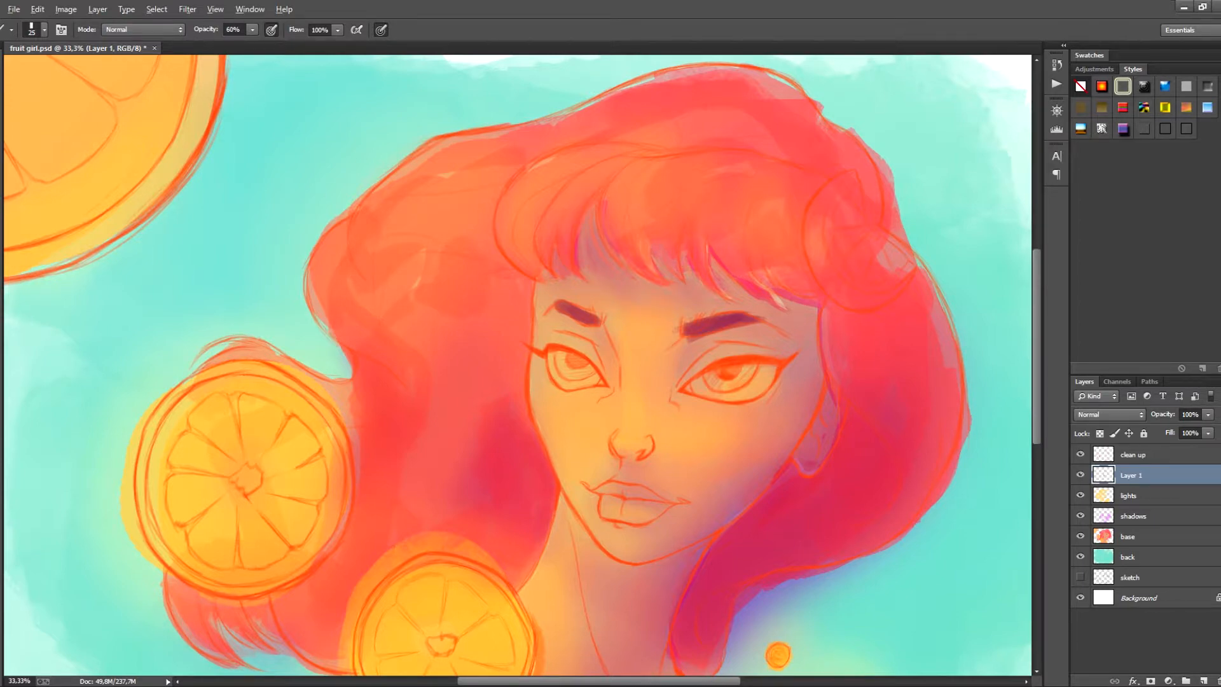
{"action": "left_click_drag", "start_coordinate": [680, 257], "coordinate": [684, 272]}
{"action": "left_click_drag", "start_coordinate": [766, 299], "coordinate": [783, 304]}
{"action": "left_click_drag", "start_coordinate": [753, 275], "coordinate": [790, 306]}
{"action": "left_click_drag", "start_coordinate": [785, 299], "coordinate": [796, 308]}
{"action": "key", "text": "ctrl+s"}
{"action": "key", "text": "ctrl+minus"}
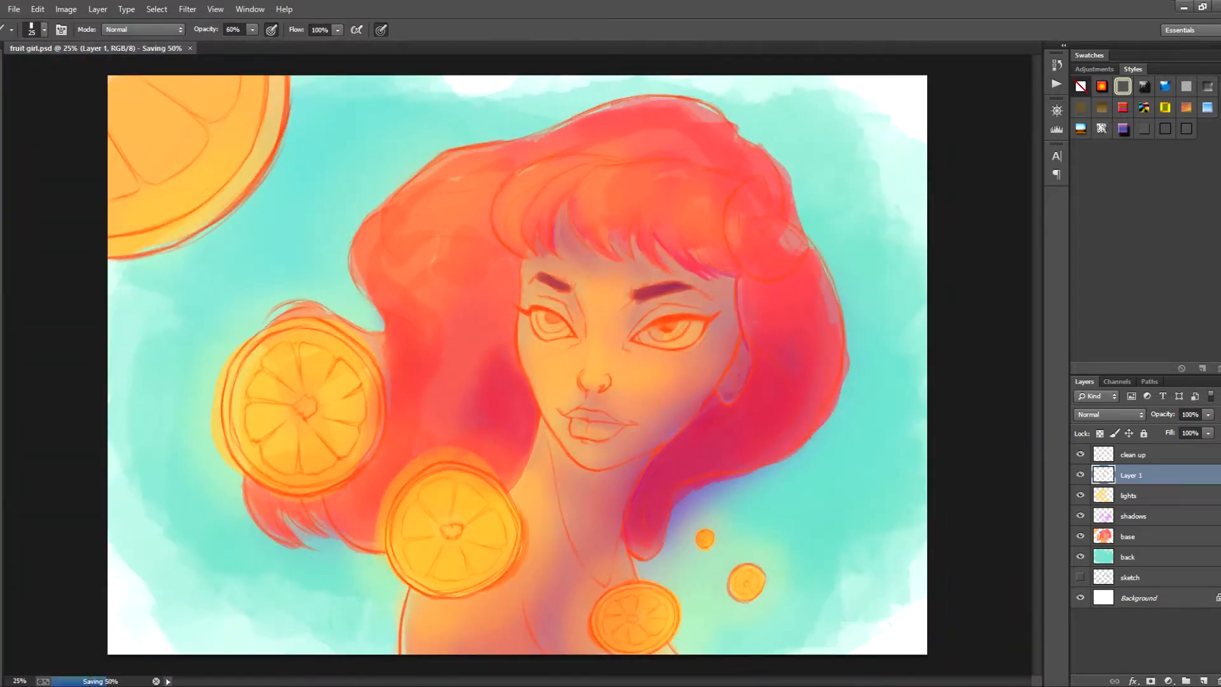
Brush strands into the long hair between the face and the citrus slice at size 25 and 60% opacity.
{"action": "key", "text": "ctrl+plus"}
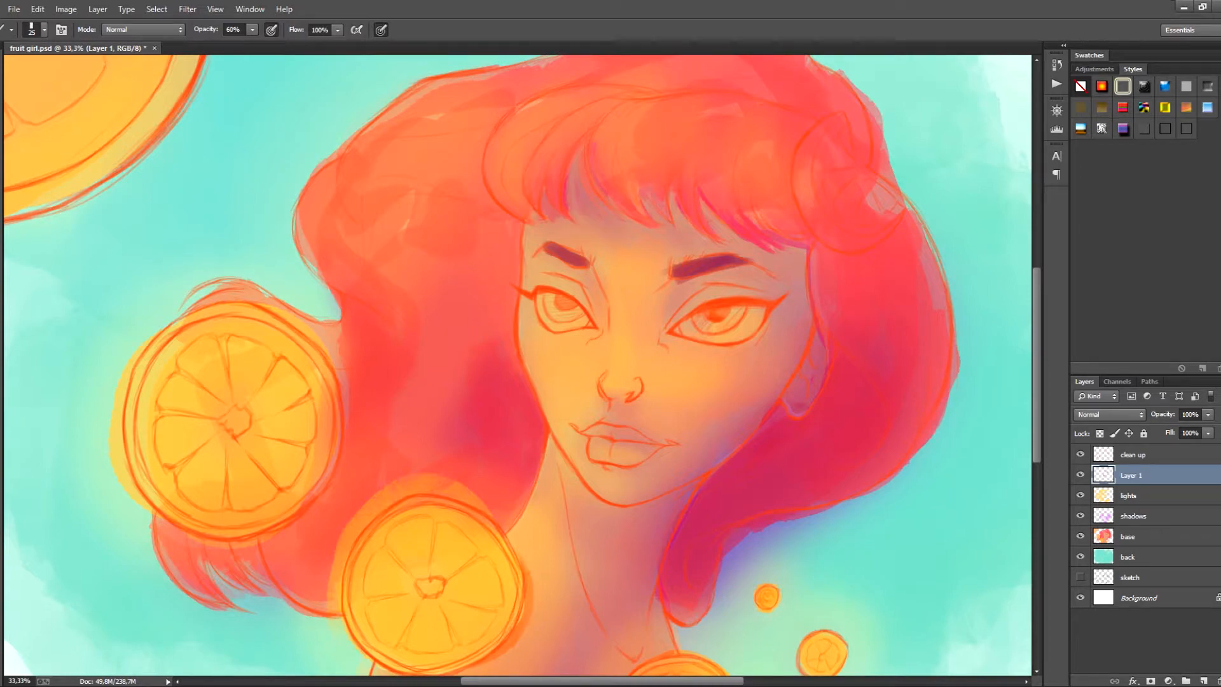
{"action": "left_click_drag", "start_coordinate": [518, 365], "coordinate": [505, 389]}
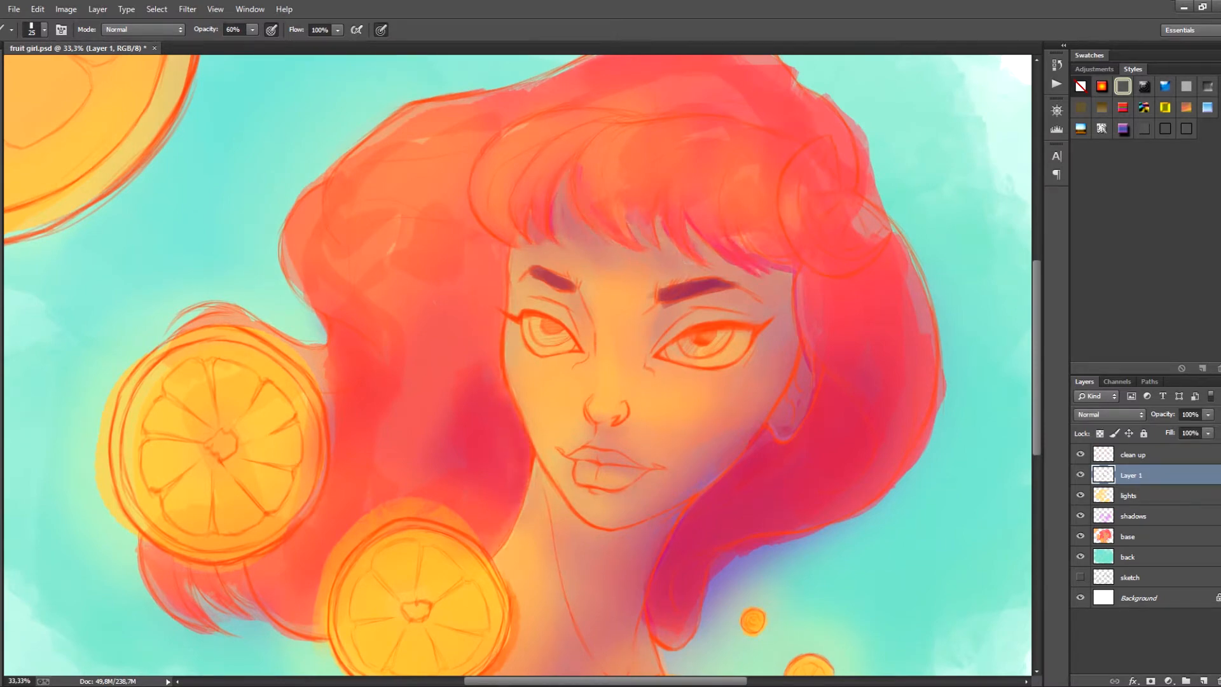
{"action": "left_click_drag", "start_coordinate": [435, 303], "coordinate": [459, 116]}
{"action": "left_click_drag", "start_coordinate": [522, 287], "coordinate": [480, 457]}
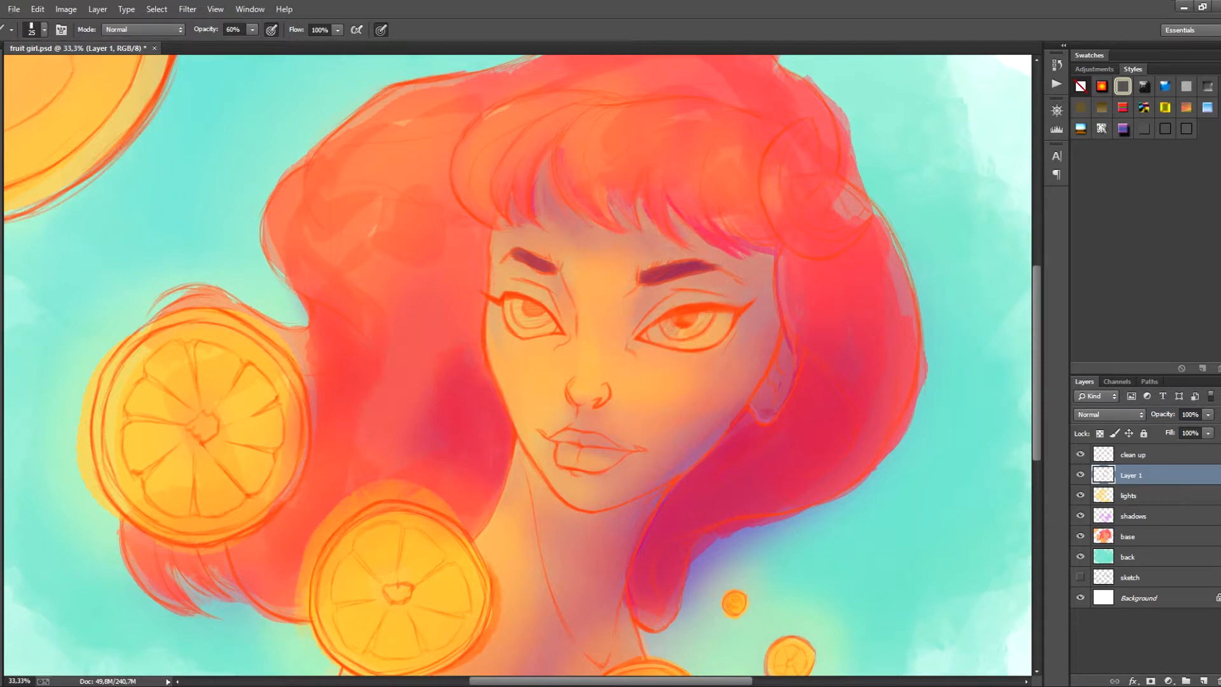
{"action": "left_click_drag", "start_coordinate": [518, 365], "coordinate": [475, 388]}
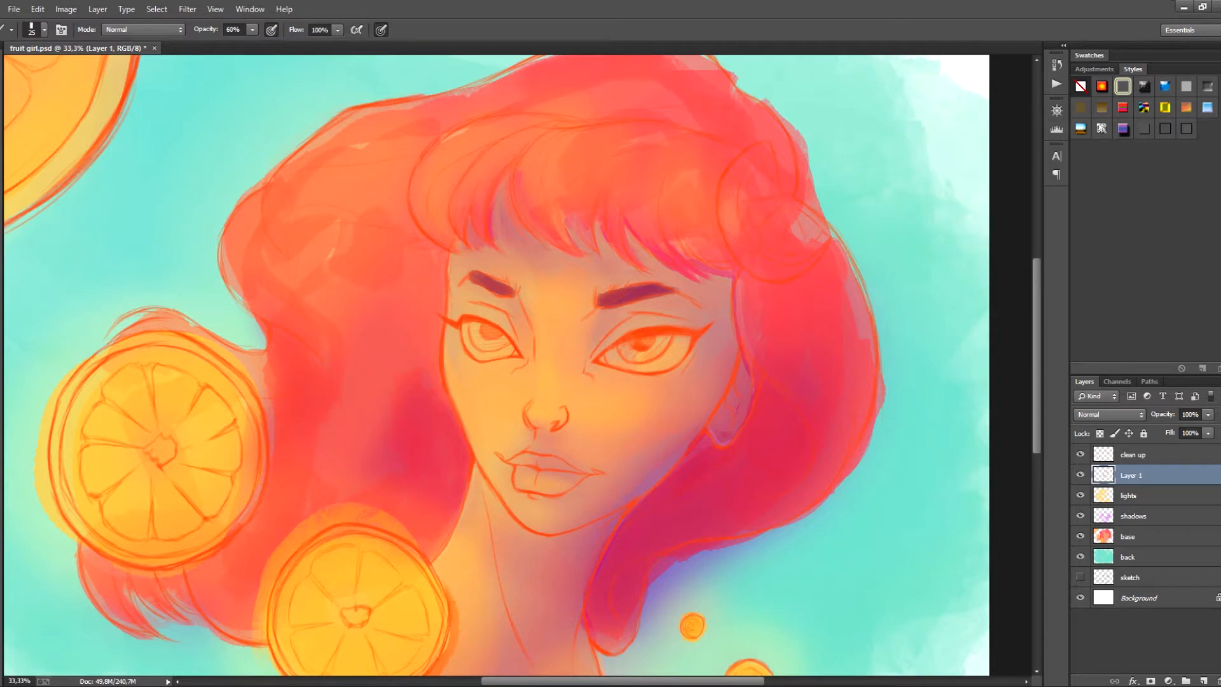
Choose a pale cream foreground colour and paint the whites of both eyes.
{"action": "key", "text": "n"}
{"action": "left_click_drag", "start_coordinate": [1006, 452], "coordinate": [954, 447]}
{"action": "key", "text": "Return"}
{"action": "mouse_move", "coordinate": [681, 345]}
{"action": "left_mouse_down"}
{"action": "mouse_move", "coordinate": [650, 367]}
{"action": "mouse_move", "coordinate": [678, 348]}
{"action": "mouse_move", "coordinate": [607, 360]}
{"action": "mouse_move", "coordinate": [636, 368]}
{"action": "left_mouse_up"}
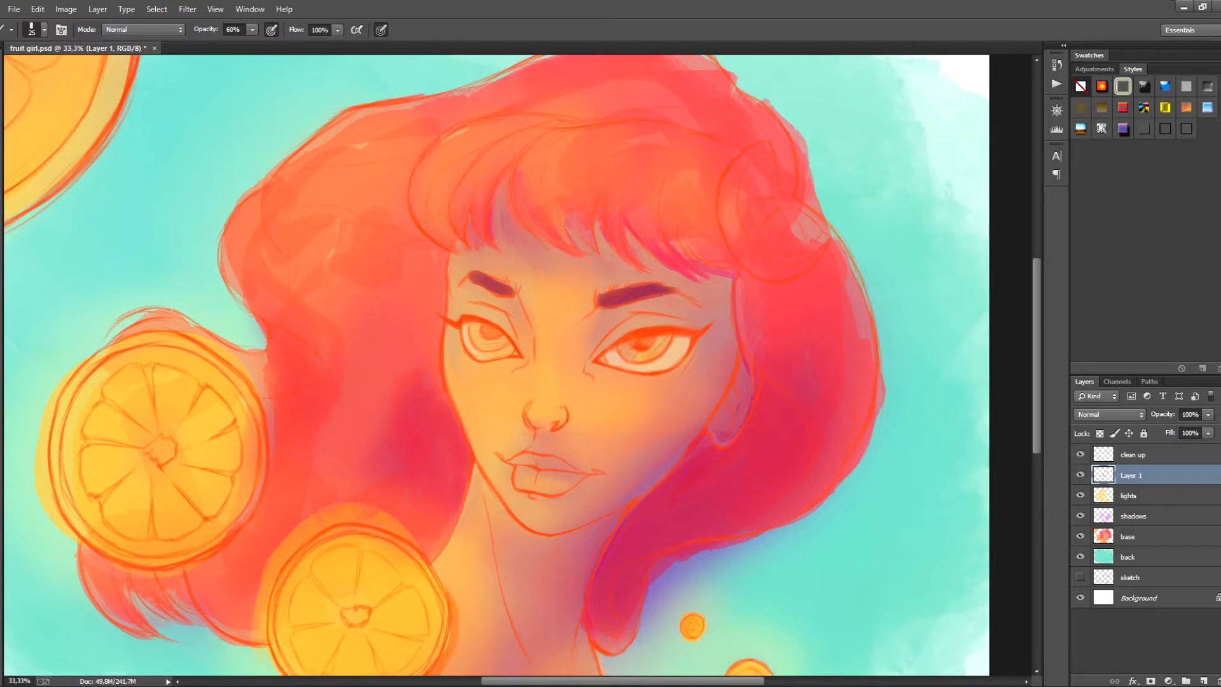
{"action": "left_click_drag", "start_coordinate": [496, 357], "coordinate": [509, 352]}
Set the foreground colour to yellow-green #d3dd68 and tint the iris of the larger eye.
{"action": "mouse_move", "coordinate": [1100, 580]}
{"action": "left_mouse_down"}
{"action": "mouse_move", "coordinate": [1100, 542]}
{"action": "mouse_move", "coordinate": [1101, 564]}
{"action": "left_mouse_up"}
{"action": "left_click", "coordinate": [1006, 449]}
{"action": "key", "text": "Return"}
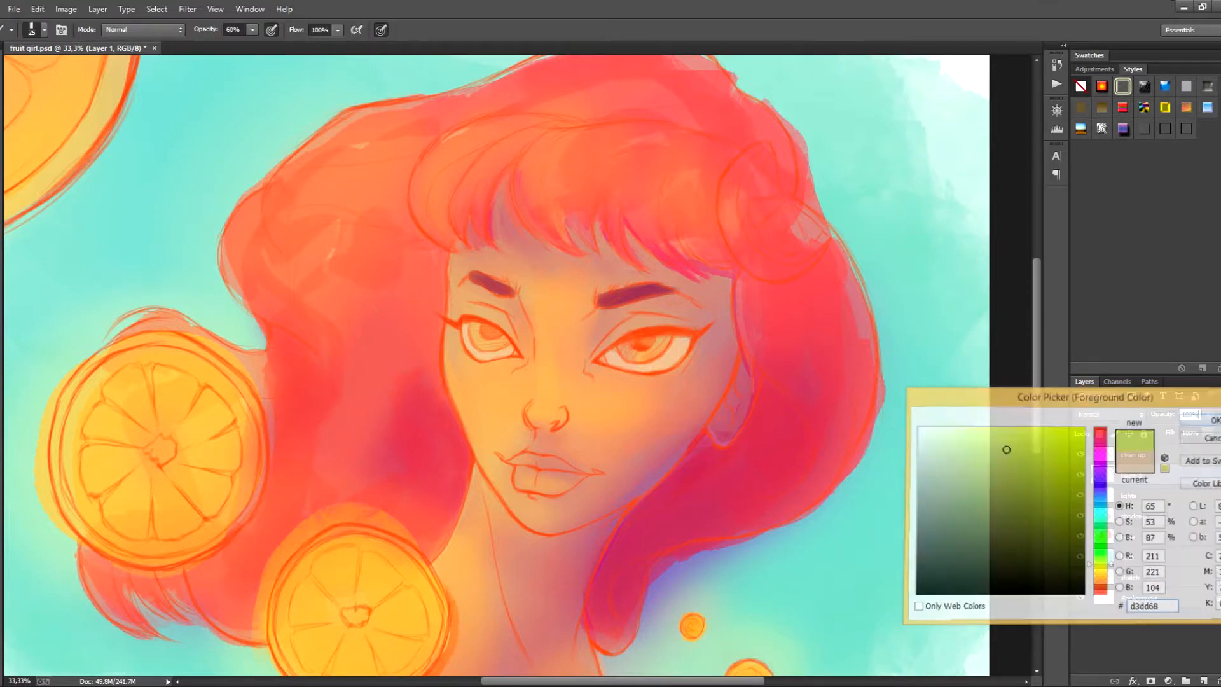
{"action": "mouse_move", "coordinate": [638, 349]}
{"action": "left_mouse_down"}
{"action": "mouse_move", "coordinate": [625, 357]}
{"action": "mouse_move", "coordinate": [651, 349]}
{"action": "left_mouse_up"}
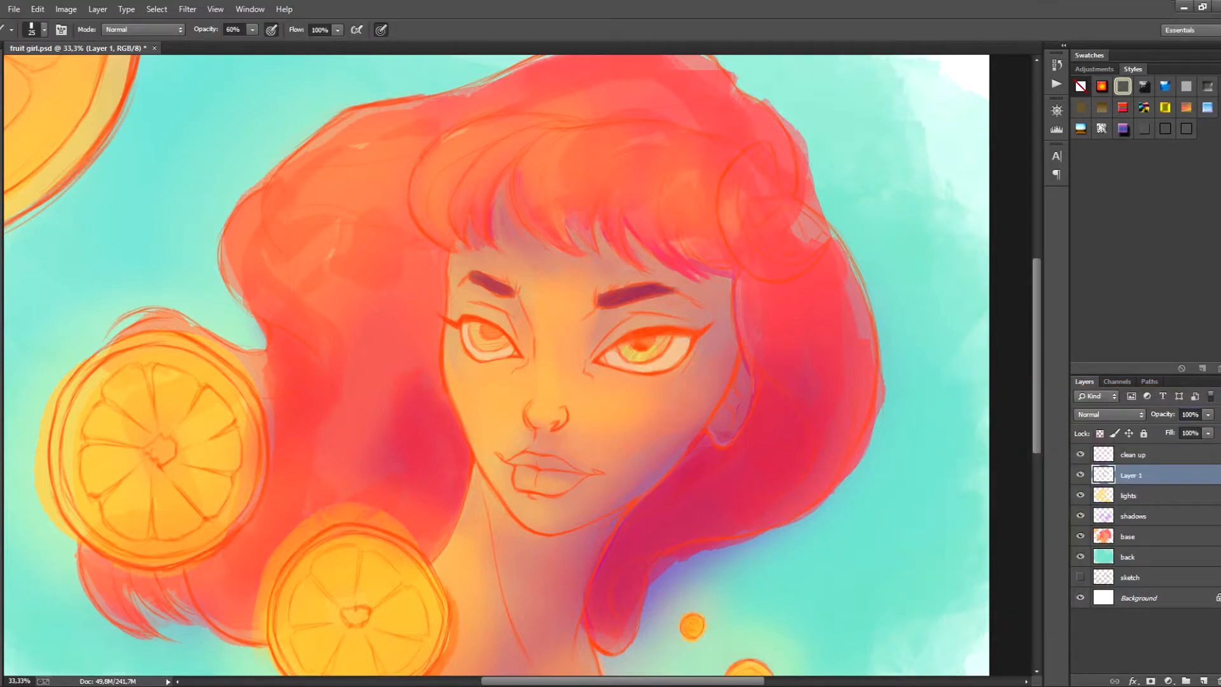
Try painting both irises with darker olive green #9ba341, and undo the strokes.
{"action": "left_click", "coordinate": [1017, 487]}
{"action": "left_click", "coordinate": [1201, 417]}
{"action": "mouse_move", "coordinate": [636, 347]}
{"action": "left_mouse_down"}
{"action": "mouse_move", "coordinate": [623, 360]}
{"action": "mouse_move", "coordinate": [662, 341]}
{"action": "left_mouse_up"}
{"action": "left_click_drag", "start_coordinate": [482, 328], "coordinate": [473, 347]}
{"action": "left_click_drag", "start_coordinate": [470, 325], "coordinate": [497, 343]}
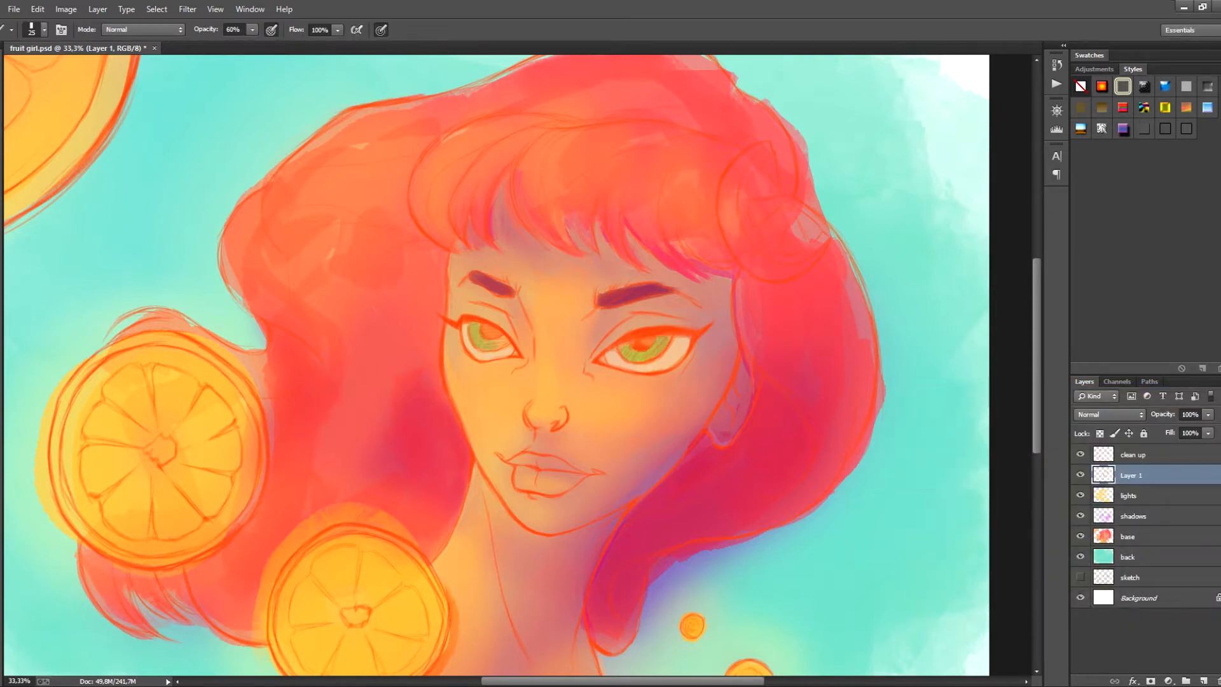
{"action": "key", "text": "ctrl+z"}
{"action": "key", "text": "ctrl+alt+z"}
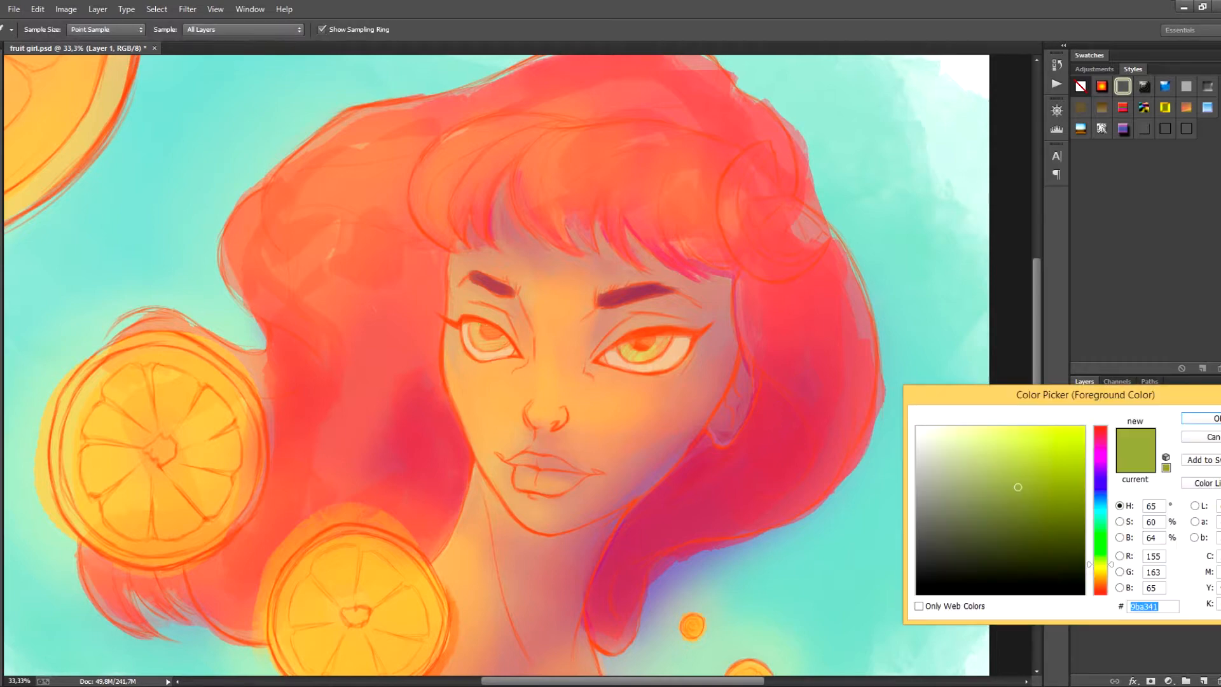
Choose a mint green foreground colour, paint both irises with it, and save the file.
{"action": "left_click", "coordinate": [963, 450]}
{"action": "left_click_drag", "start_coordinate": [963, 451], "coordinate": [998, 464]}
{"action": "left_click", "coordinate": [1202, 418]}
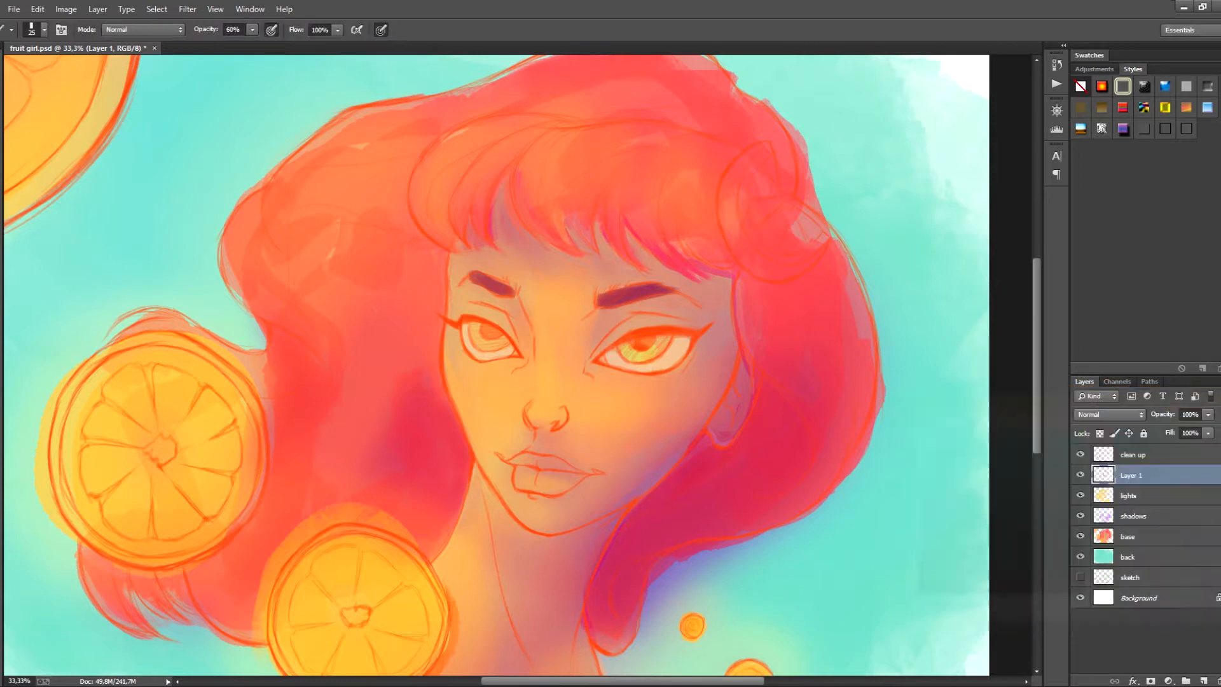
{"action": "left_click_drag", "start_coordinate": [624, 350], "coordinate": [648, 357]}
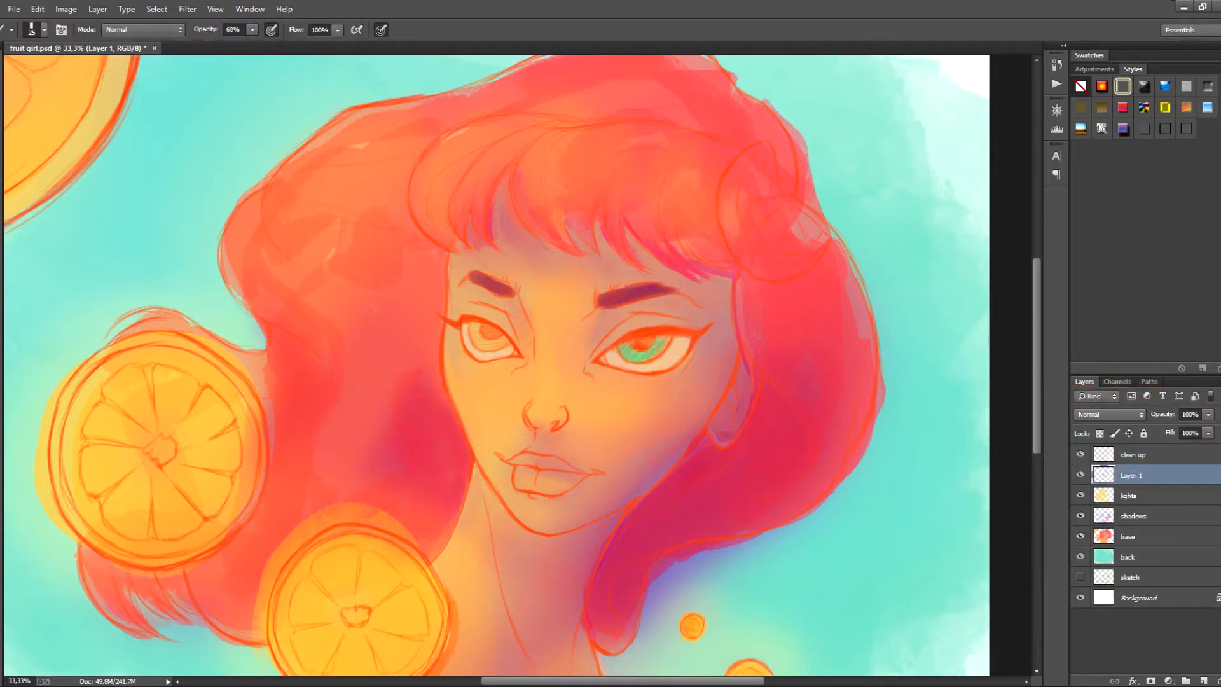
{"action": "left_click_drag", "start_coordinate": [473, 327], "coordinate": [500, 348]}
{"action": "left_click_drag", "start_coordinate": [638, 344], "coordinate": [653, 339]}
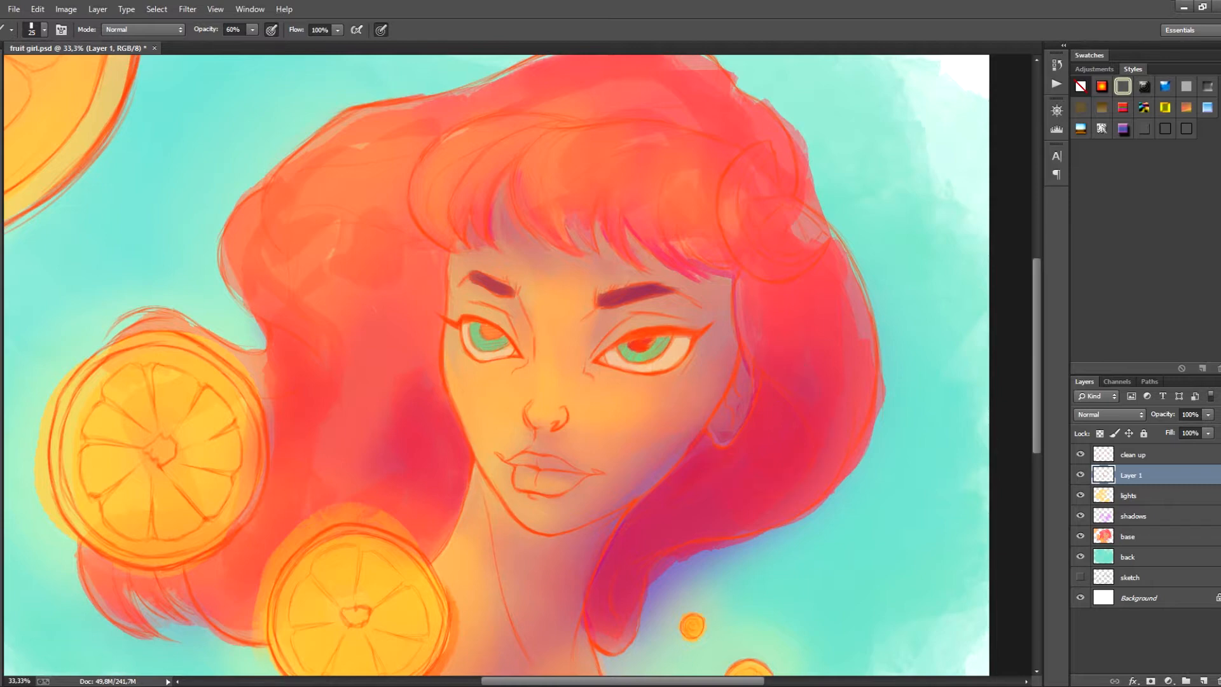
{"action": "left_click_drag", "start_coordinate": [484, 335], "coordinate": [492, 328]}
{"action": "key", "text": "ctrl+minus"}
{"action": "key", "text": "ctrl+minus"}
{"action": "key", "text": "ctrl+s"}
Try filling the lips with a sampled orange colour on Layer 1, and undo the stroke.
{"action": "key", "text": "ctrl+plus"}
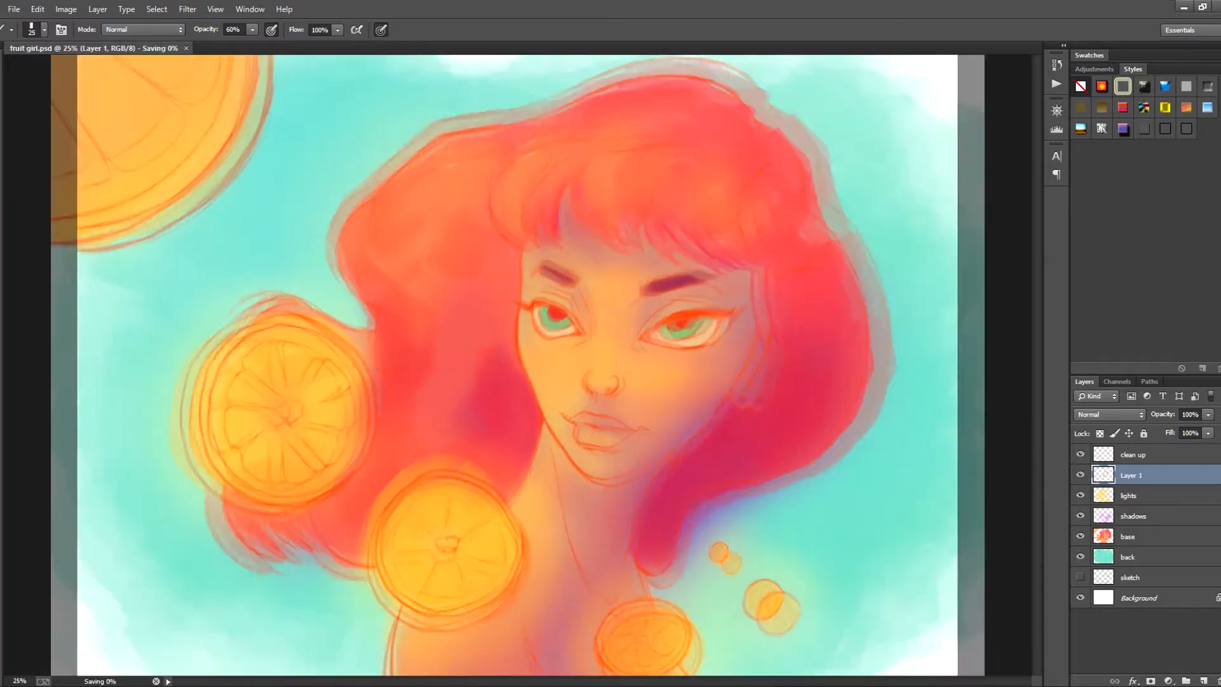
{"action": "key", "text": "ctrl+plus"}
{"action": "left_click_drag", "start_coordinate": [611, 382], "coordinate": [502, 302]}
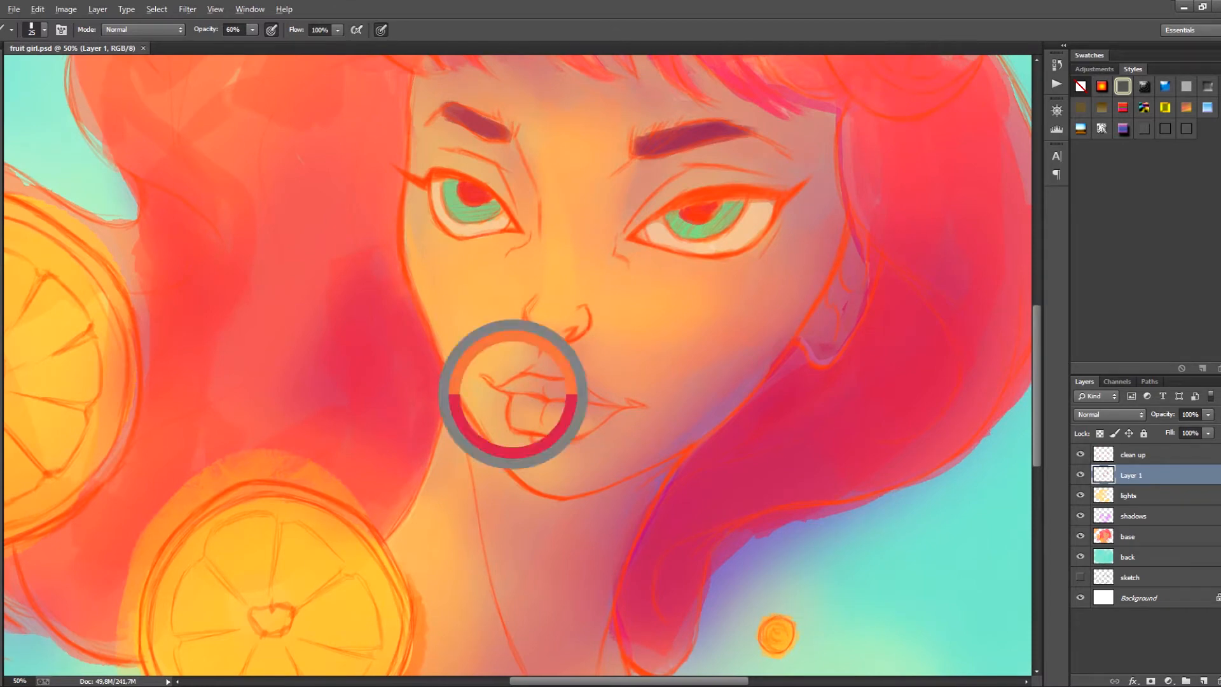
{"action": "key", "text": "alt"}
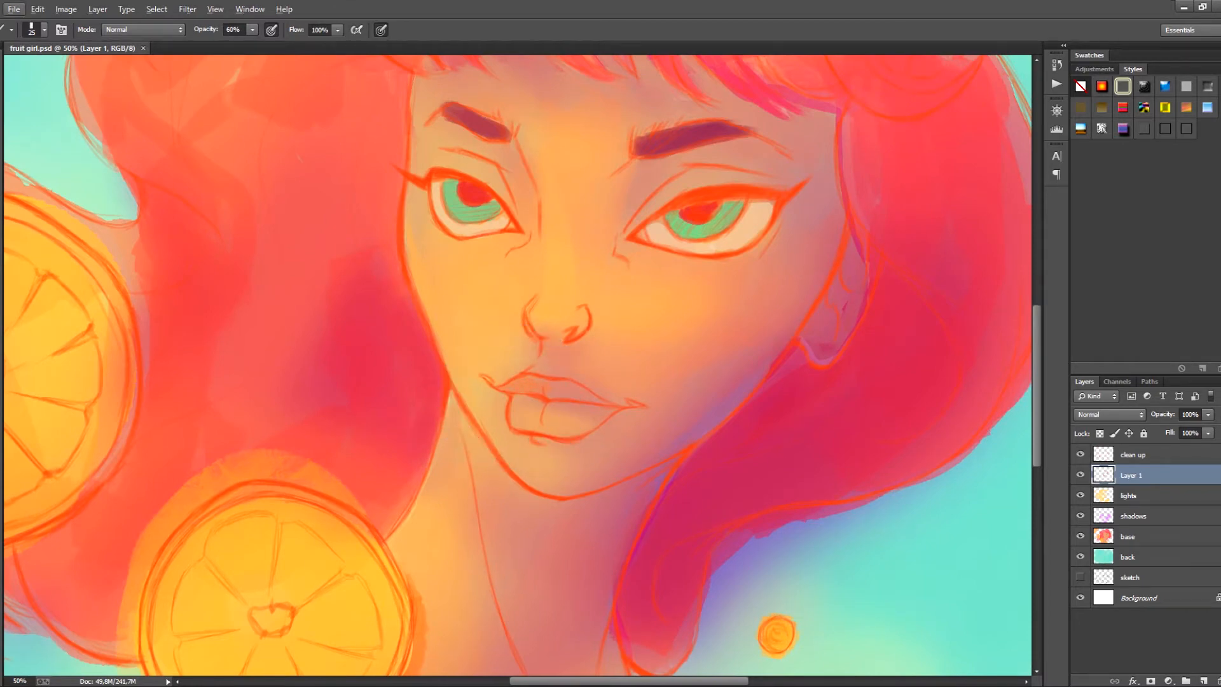
{"action": "mouse_move", "coordinate": [544, 418]}
{"action": "left_mouse_down"}
{"action": "mouse_move", "coordinate": [522, 412]}
{"action": "mouse_move", "coordinate": [588, 430]}
{"action": "left_mouse_up"}
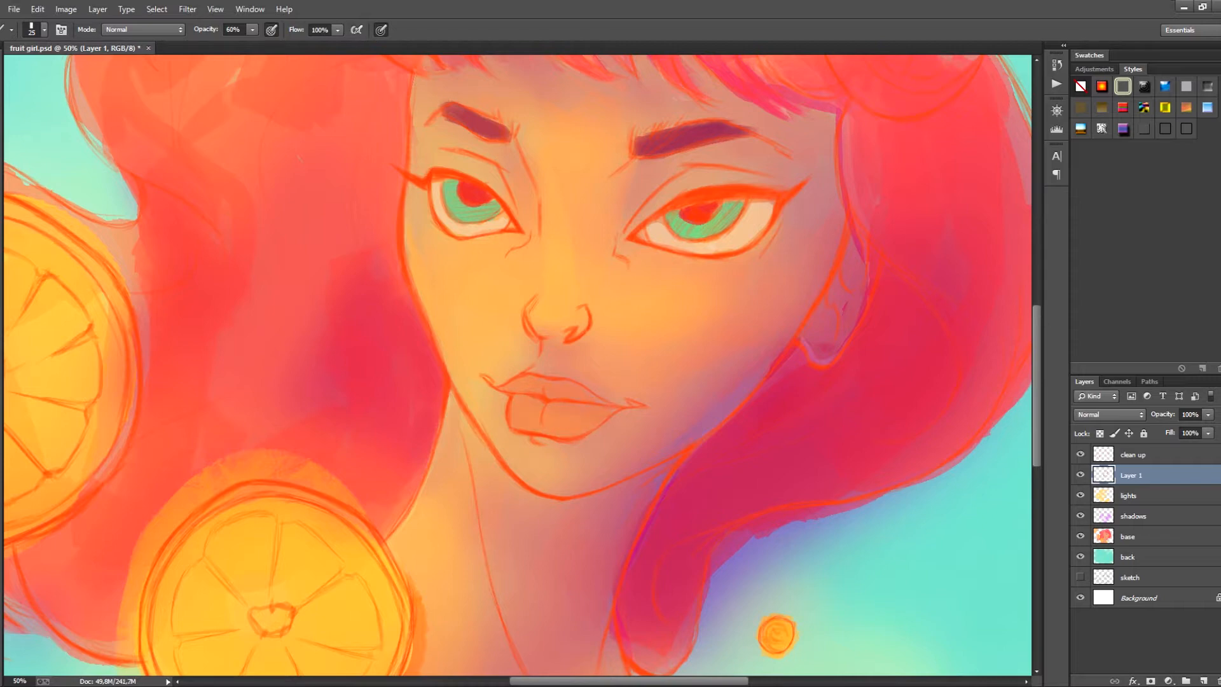
{"action": "key", "text": "ctrl+z"}
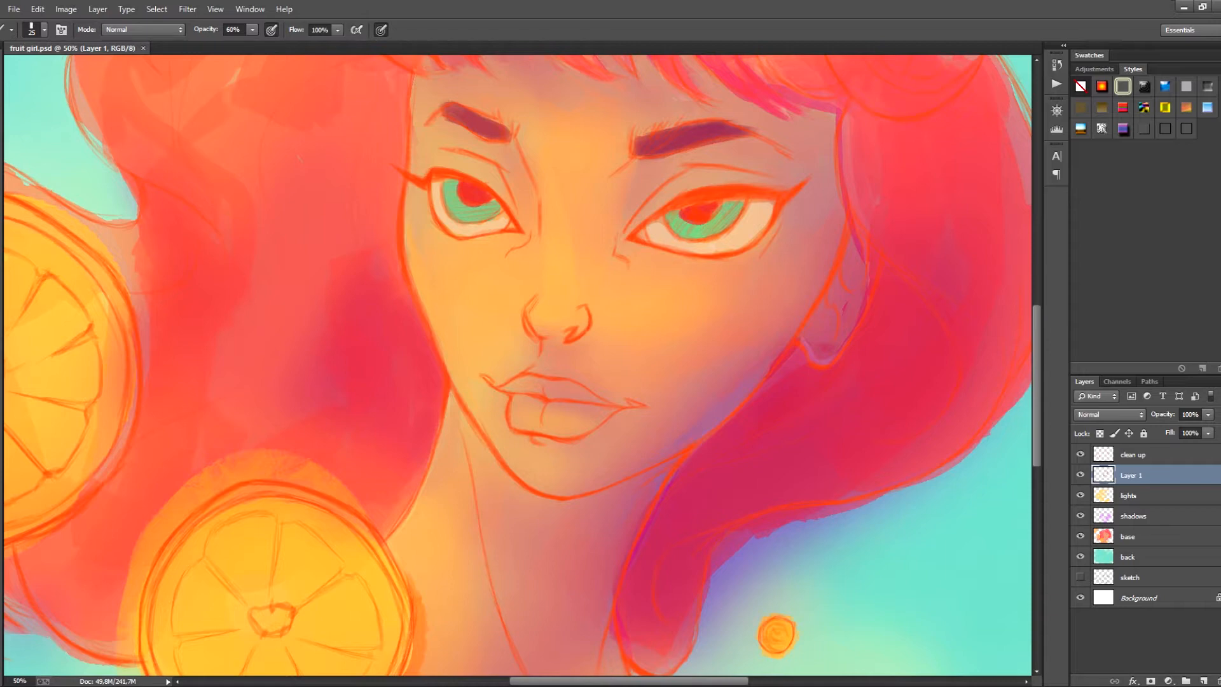
Paint the lips on the base layer with an orange-red sampled from the lip outline.
{"action": "left_click", "coordinate": [1145, 536]}
{"action": "left_click", "coordinate": [527, 374], "text": "alt"}
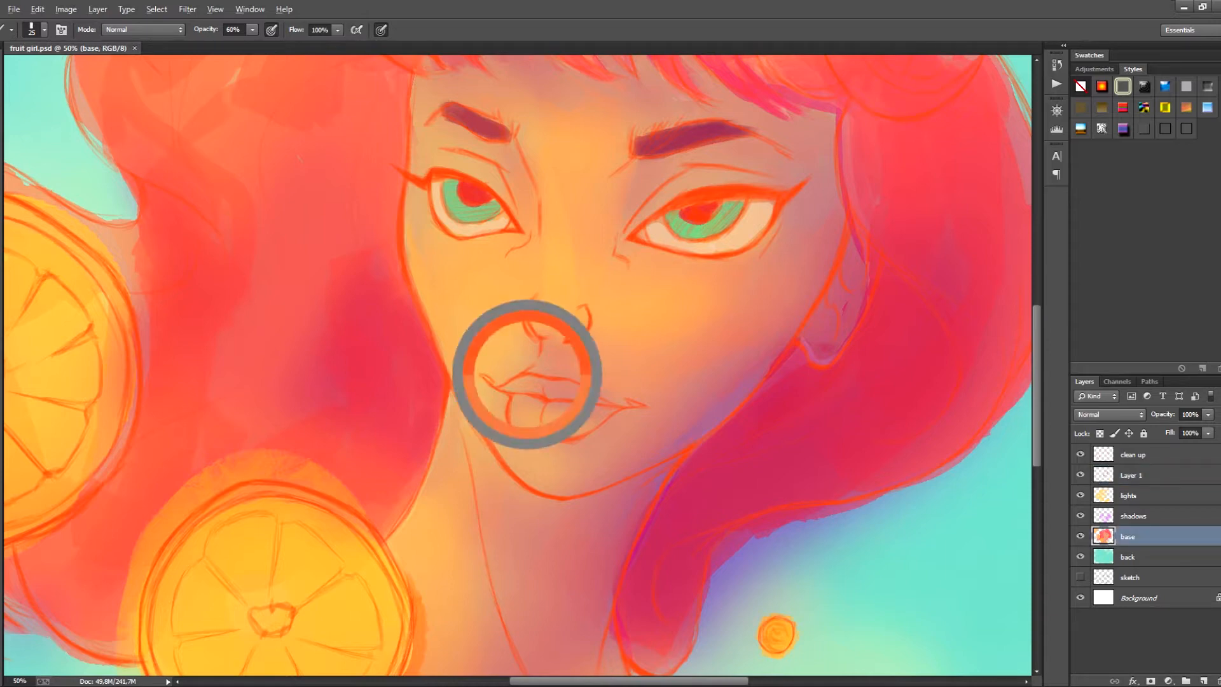
{"action": "left_click_drag", "start_coordinate": [509, 388], "coordinate": [576, 397]}
{"action": "mouse_move", "coordinate": [560, 404]}
{"action": "left_mouse_down"}
{"action": "mouse_move", "coordinate": [525, 410]}
{"action": "mouse_move", "coordinate": [521, 425]}
{"action": "mouse_move", "coordinate": [599, 413]}
{"action": "mouse_move", "coordinate": [584, 394]}
{"action": "mouse_move", "coordinate": [598, 401]}
{"action": "mouse_move", "coordinate": [471, 499]}
{"action": "mouse_move", "coordinate": [478, 450]}
{"action": "left_mouse_up"}
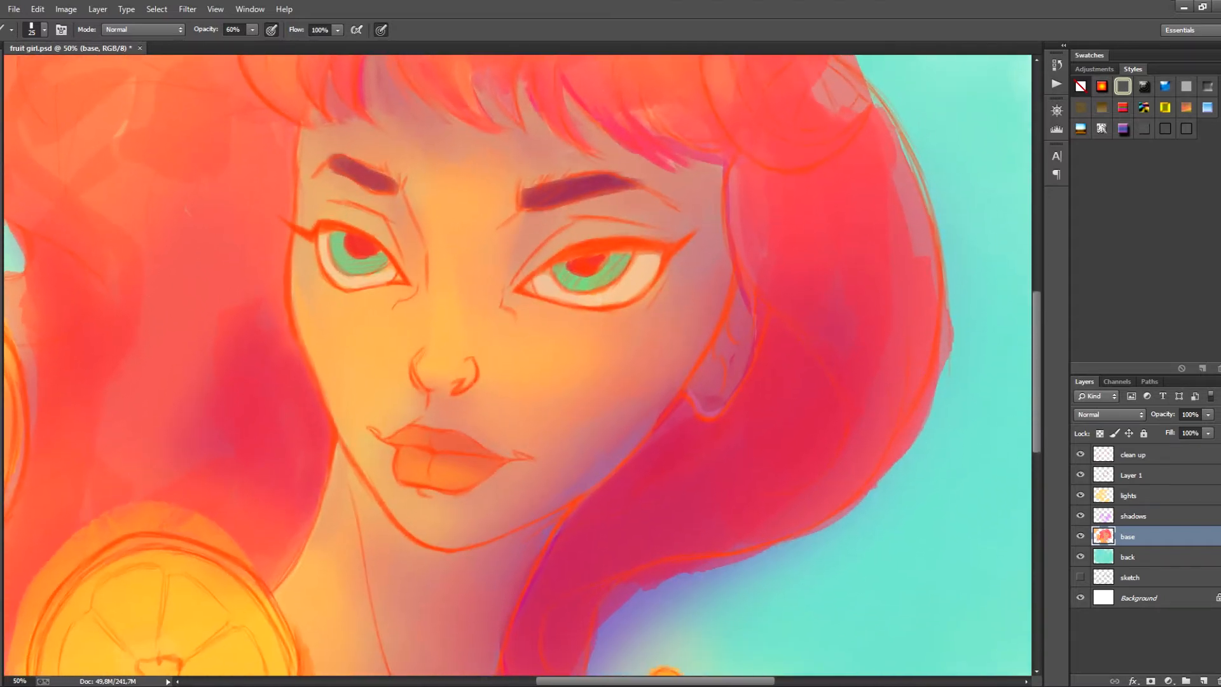
Shade the upper part of both eyes on the shadows layer using a soft round brush at size 175 and 60% opacity.
{"action": "left_click", "coordinate": [1134, 516]}
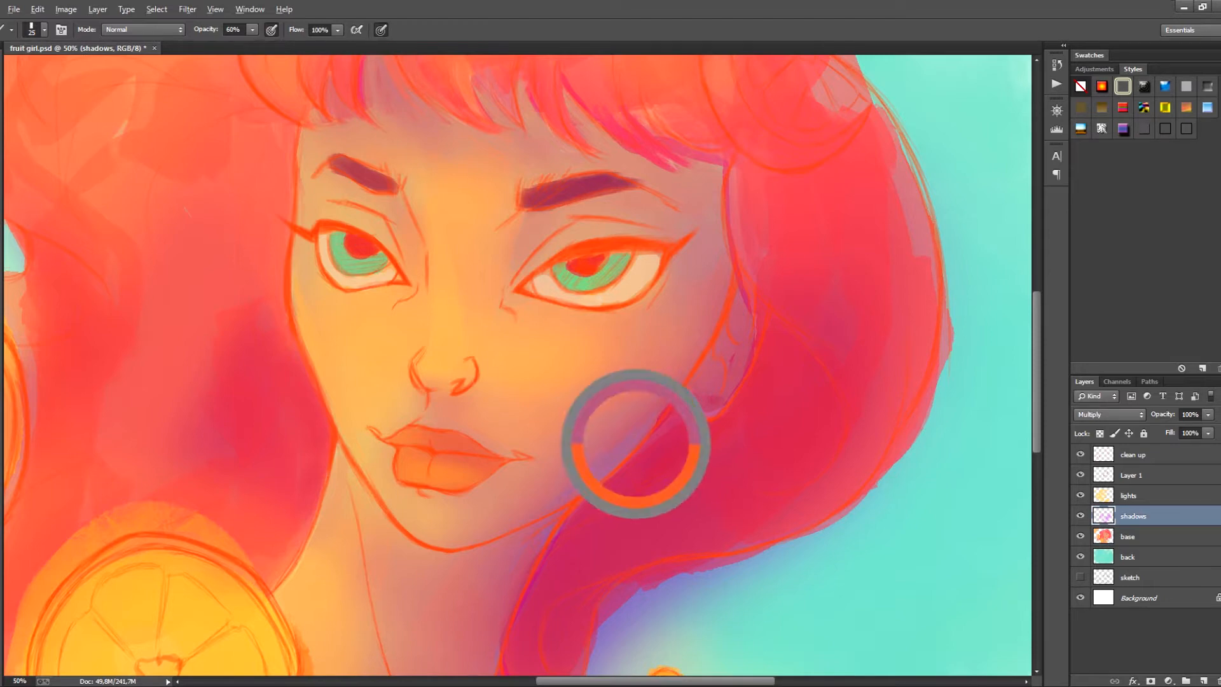
{"action": "left_click", "coordinate": [44, 29]}
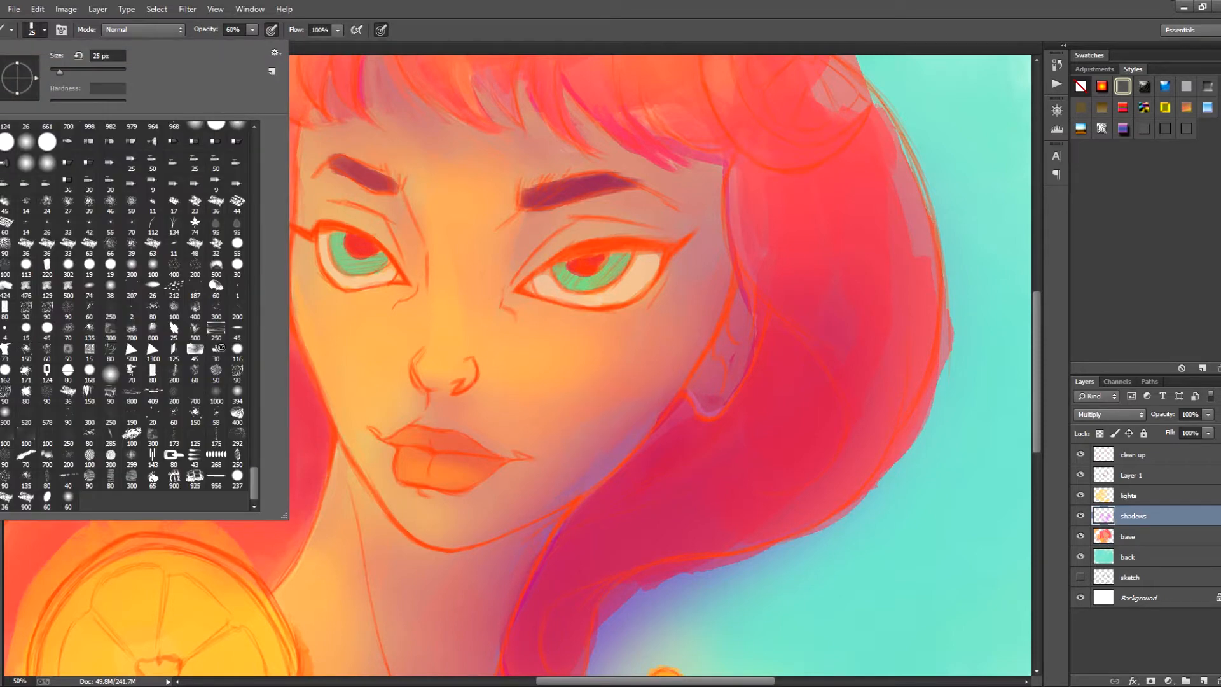
{"action": "left_click", "coordinate": [110, 374]}
{"action": "key", "text": "Return"}
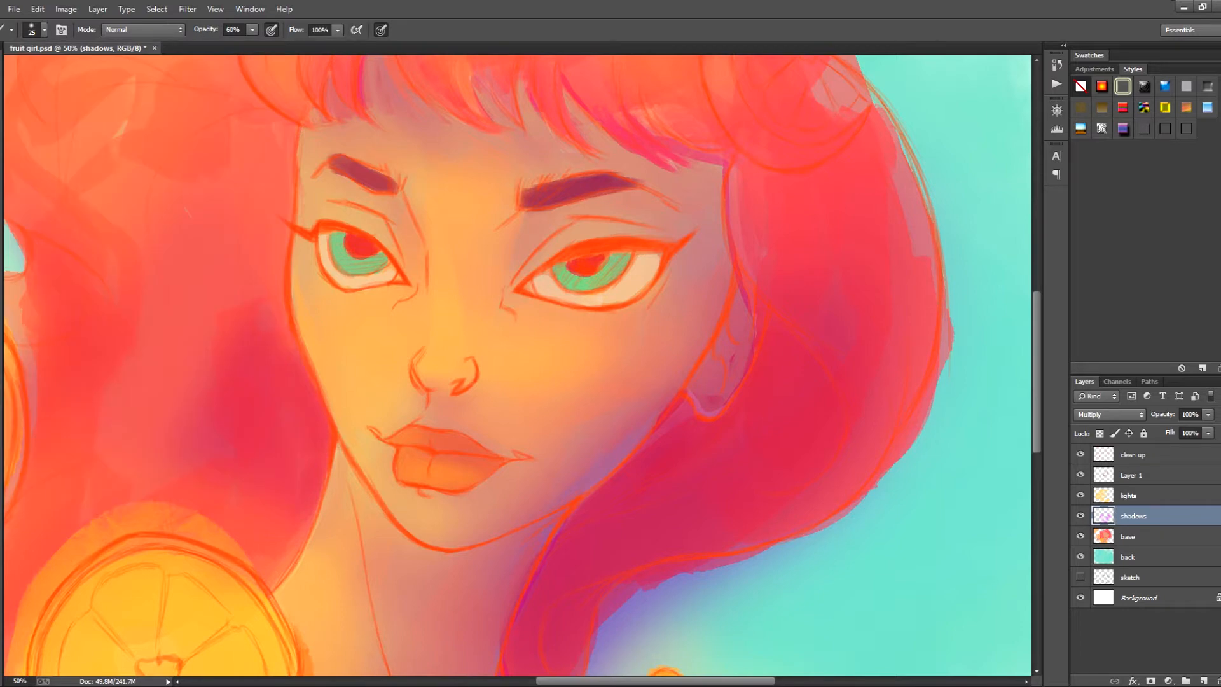
{"action": "key", "text": "bracketright"}
{"action": "key", "text": "bracketright"}
{"action": "key", "text": "bracketright"}
{"action": "key", "text": "bracketright"}
{"action": "key", "text": "bracketright"}
{"action": "key", "text": "bracketright"}
{"action": "key", "text": "bracketright"}
{"action": "key", "text": "bracketright"}
{"action": "key", "text": "bracketright"}
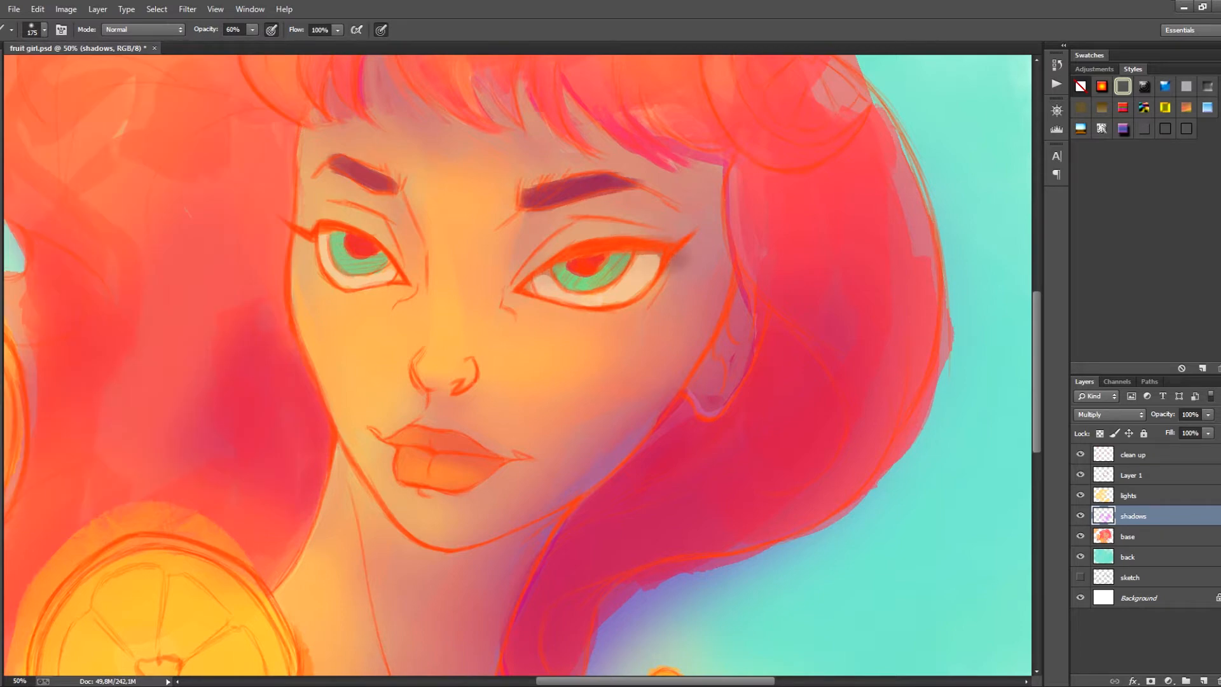
{"action": "left_click_drag", "start_coordinate": [536, 283], "coordinate": [639, 255]}
{"action": "left_click_drag", "start_coordinate": [336, 240], "coordinate": [388, 270]}
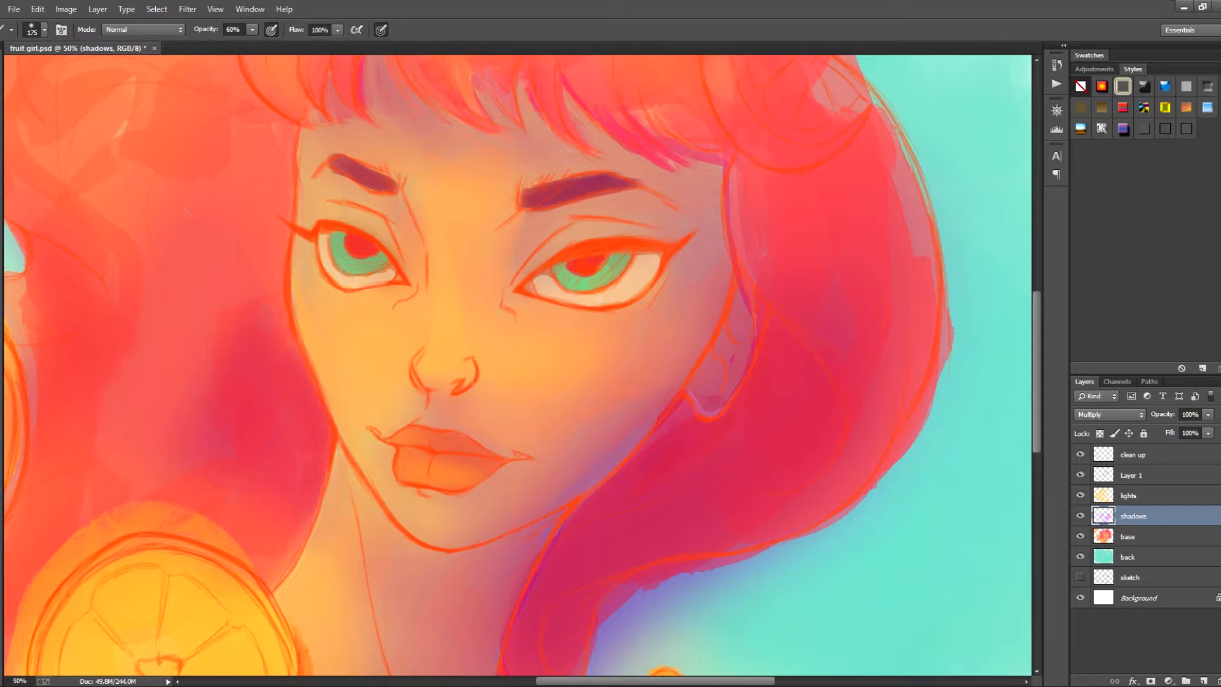
Shade the top of the larger eye on Layer 1 with the brush in Multiply mode at 20% opacity.
{"action": "key", "text": "alt+bracketright"}
{"action": "key", "text": "alt+bracketright"}
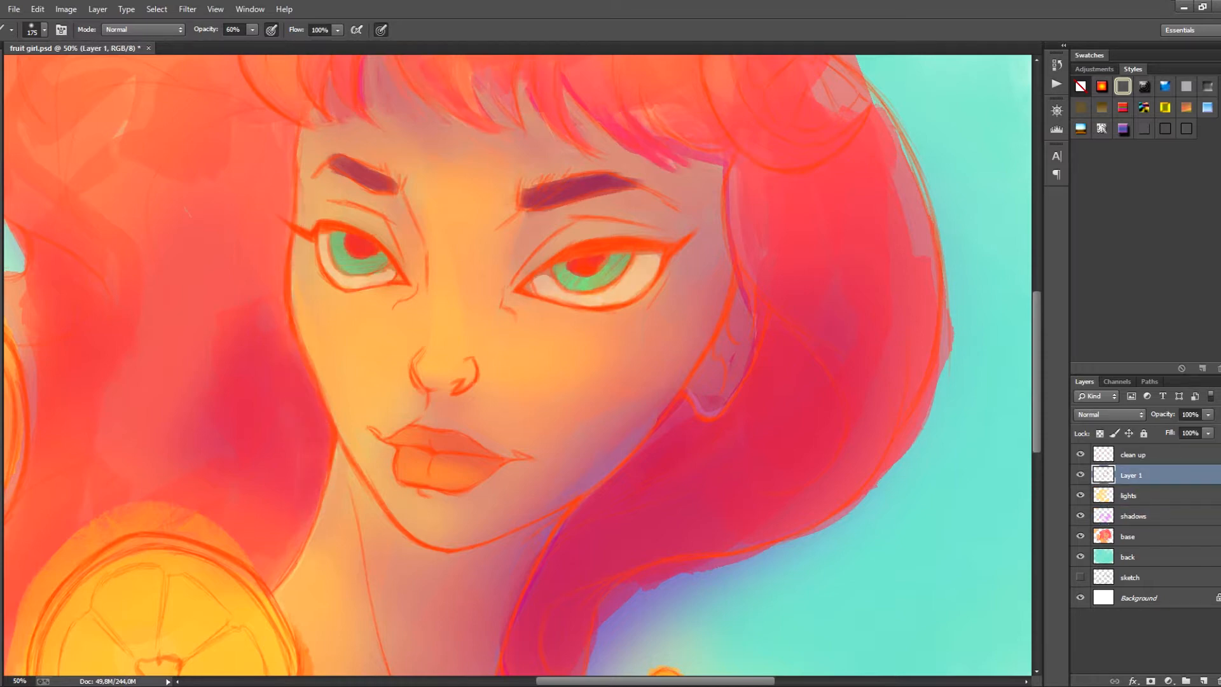
{"action": "left_click", "coordinate": [143, 29]}
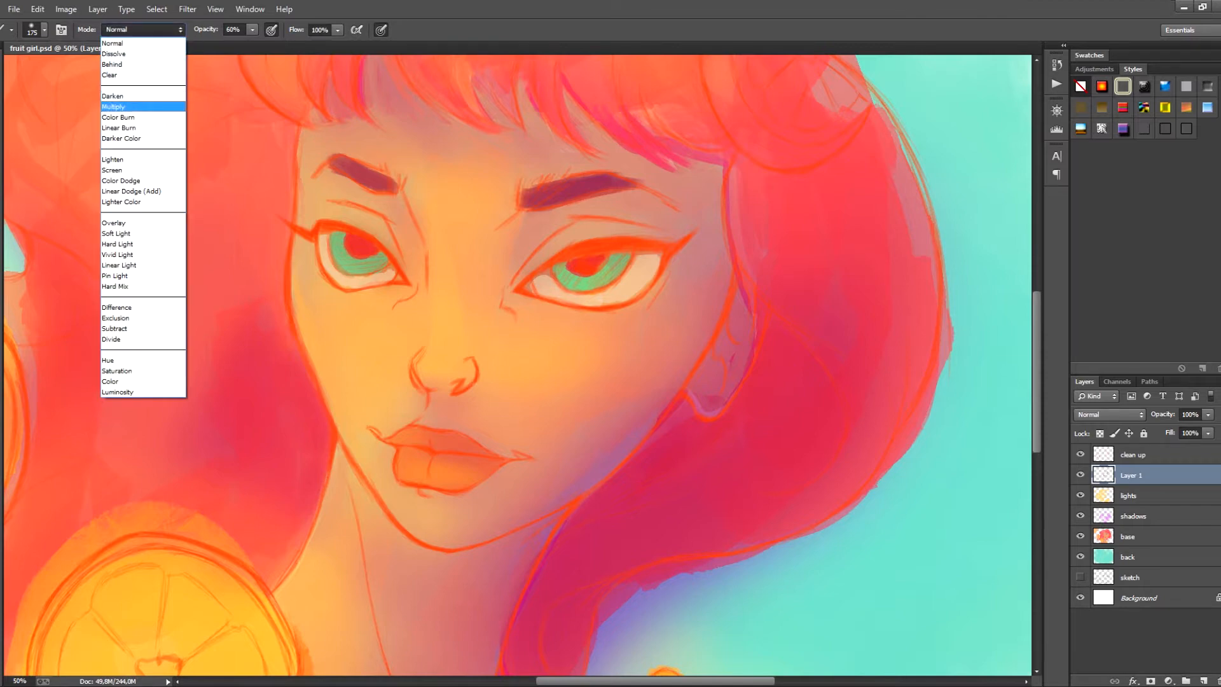
{"action": "left_click", "coordinate": [121, 79]}
{"action": "key", "text": "ctrl+z"}
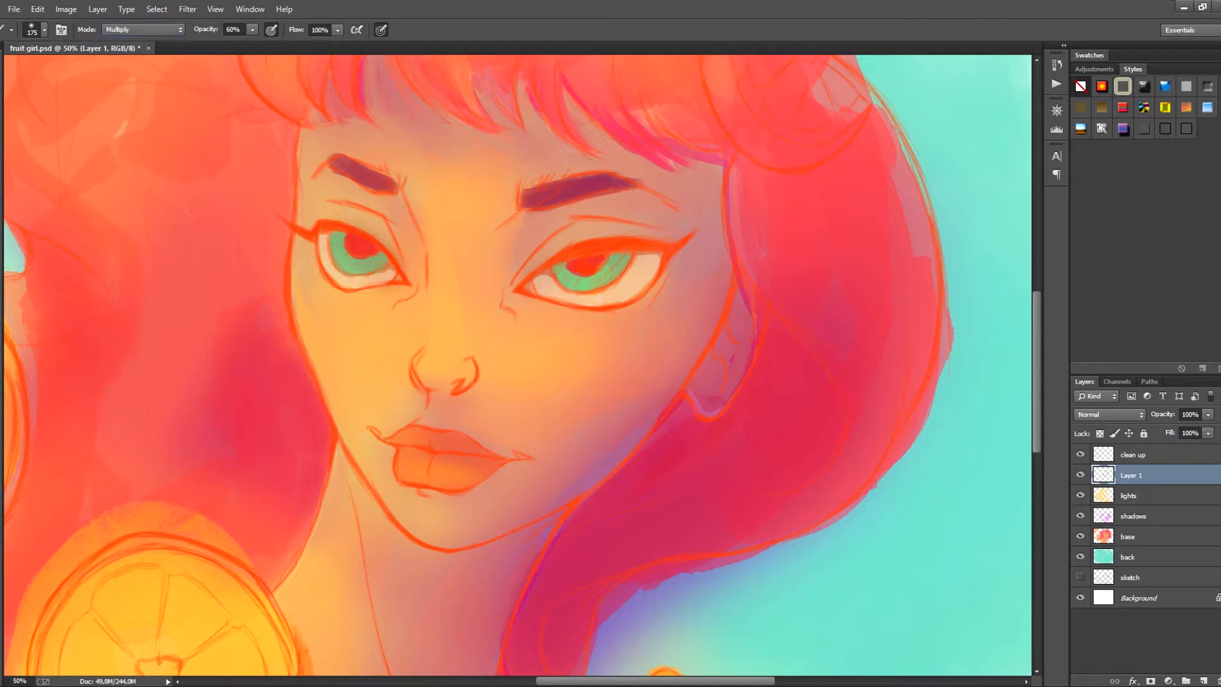
{"action": "left_click_drag", "start_coordinate": [544, 285], "coordinate": [643, 262]}
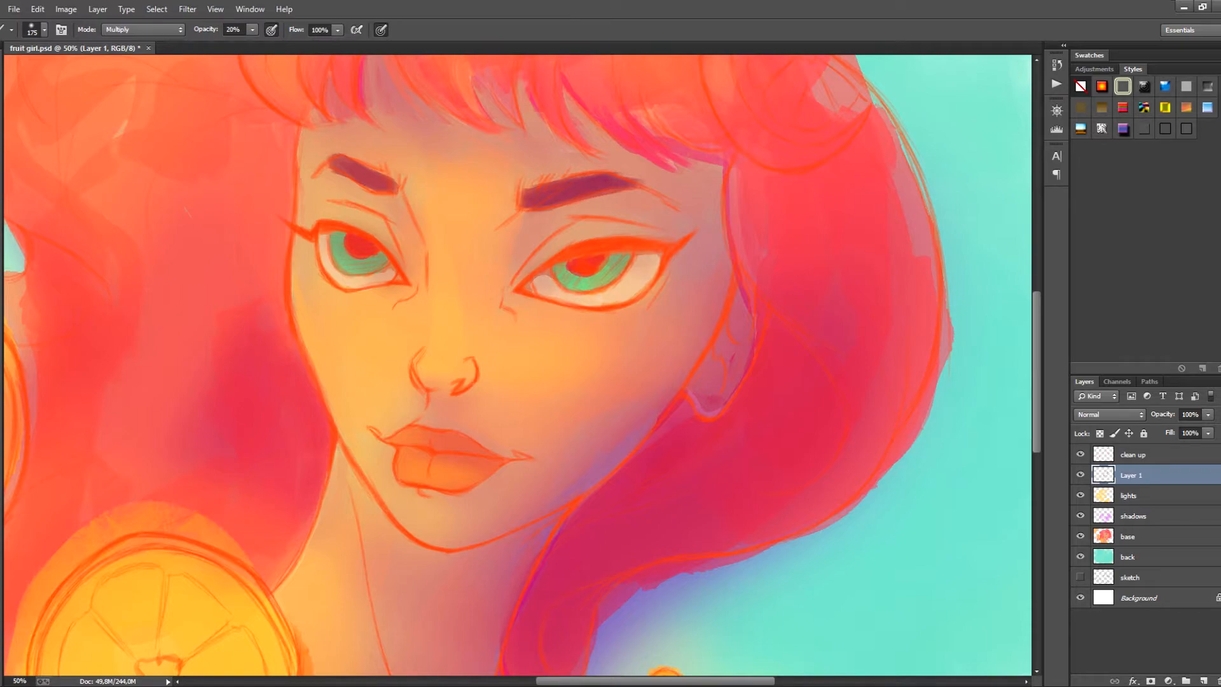
Save the fruit girl drawing with the new eye shading and check the whole picture.
{"action": "key", "text": "ctrl+minus"}
{"action": "key", "text": "ctrl+minus"}
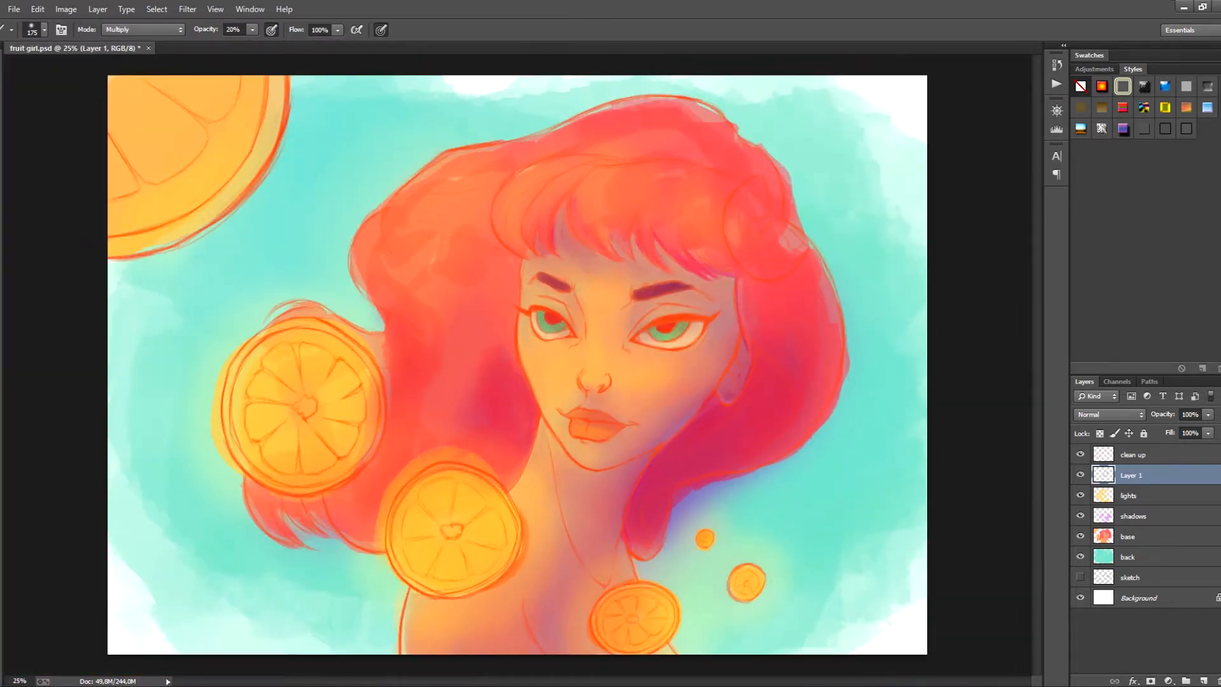
{"action": "key", "text": "ctrl+s"}
{"action": "key", "text": "ctrl+plus"}
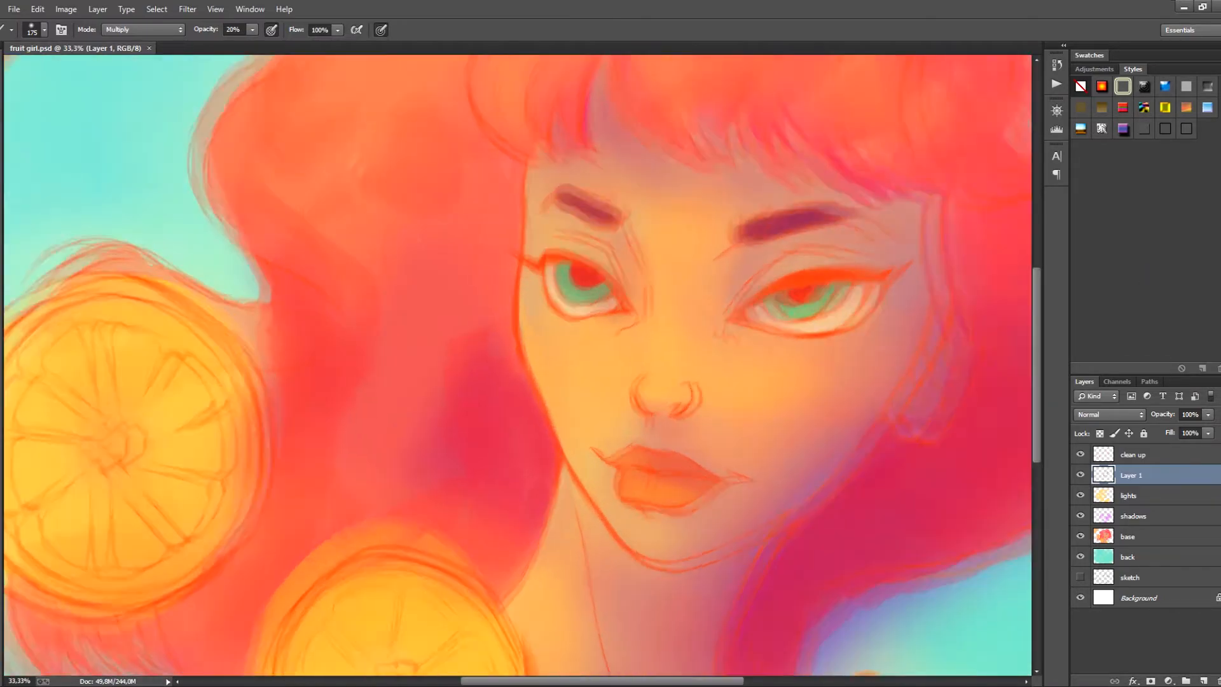
{"action": "left_click_drag", "start_coordinate": [623, 381], "coordinate": [410, 347]}
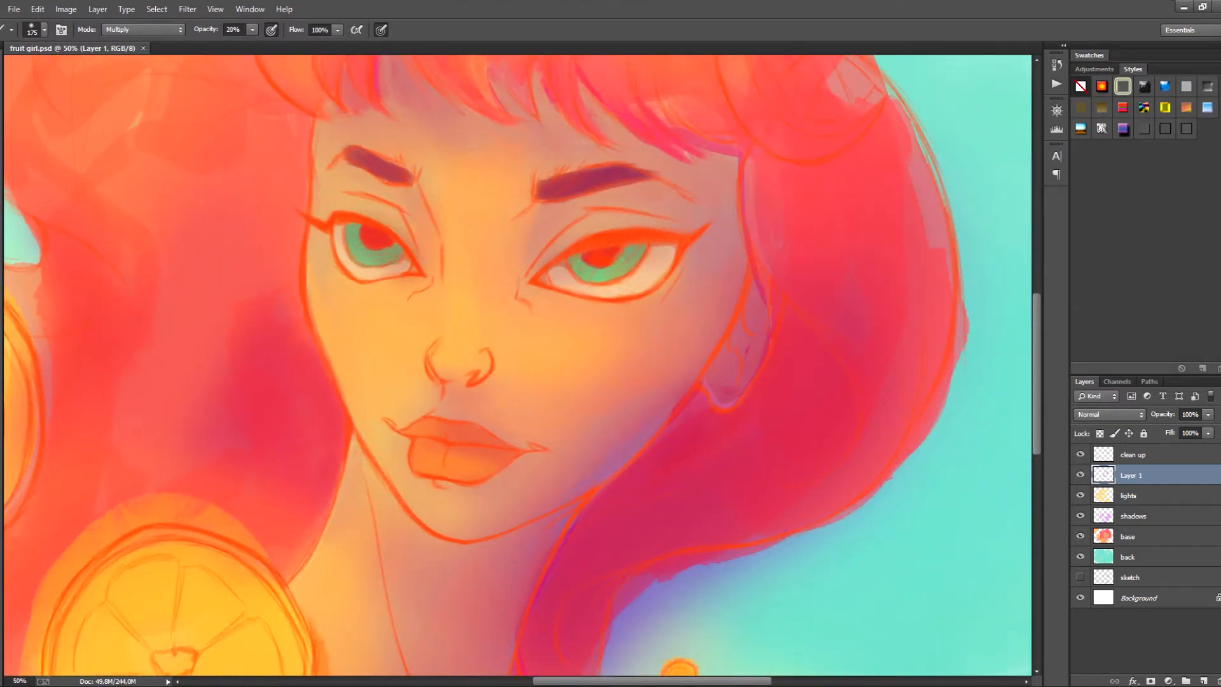
{"action": "key", "text": "ctrl+minus"}
{"action": "key", "text": "ctrl+minus"}
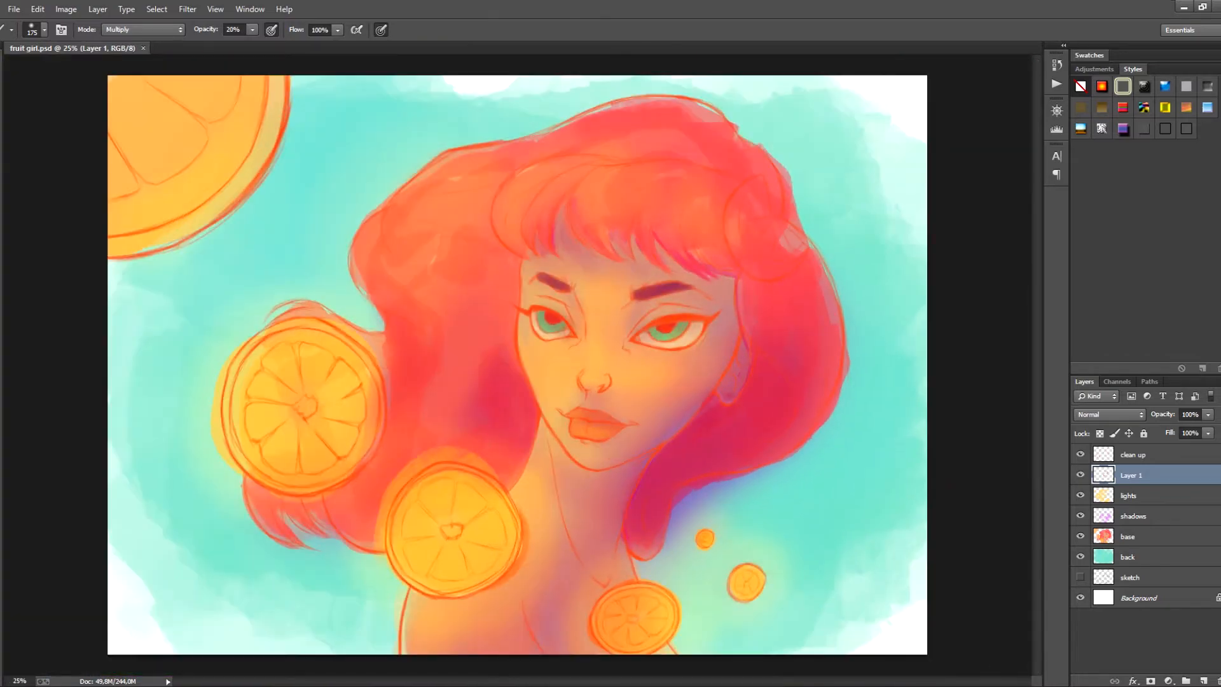
{"action": "key", "text": "ctrl+plus"}
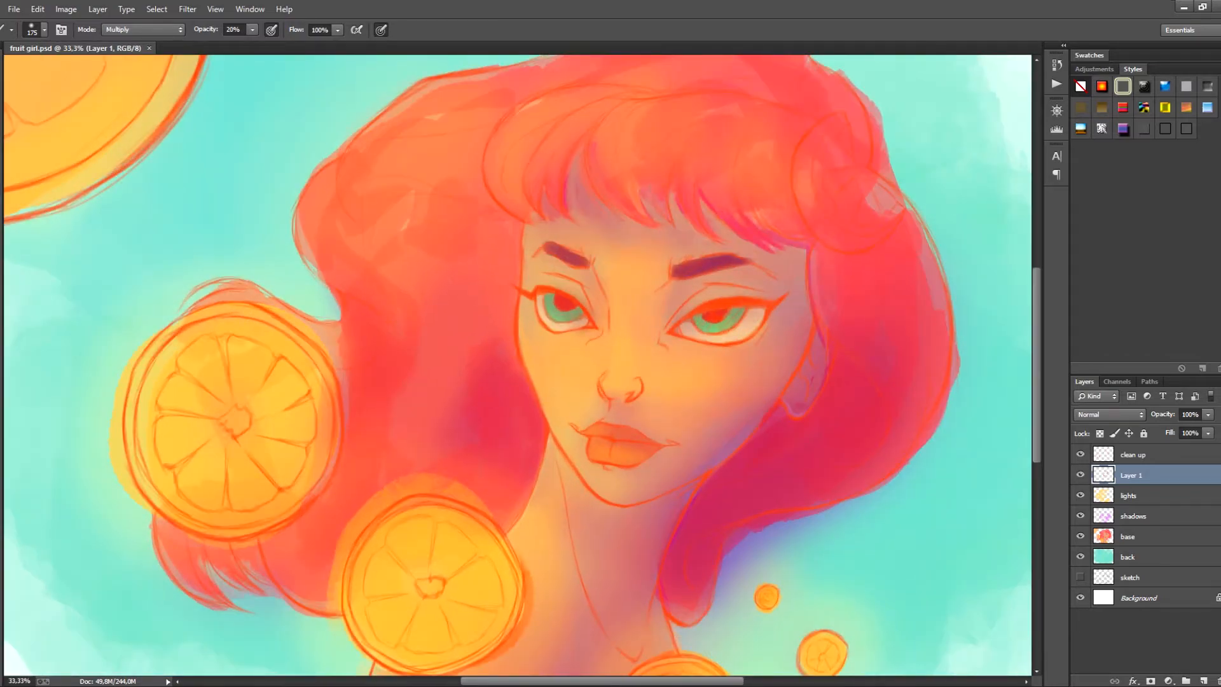
Paint yellow highlights on the cheek and nose on Layer 1 with the brush in Hard Light mode at size 50 and 20% opacity.
{"action": "key", "text": "alt"}
{"action": "left_click", "coordinate": [143, 29]}
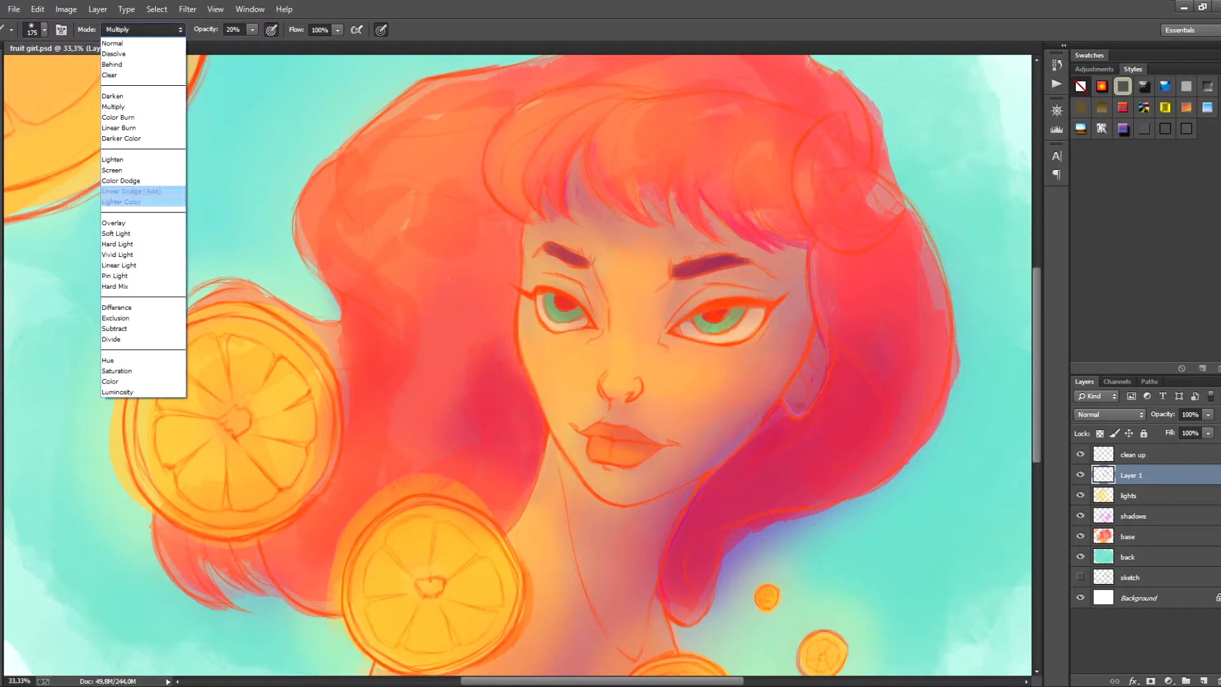
{"action": "left_click", "coordinate": [143, 245]}
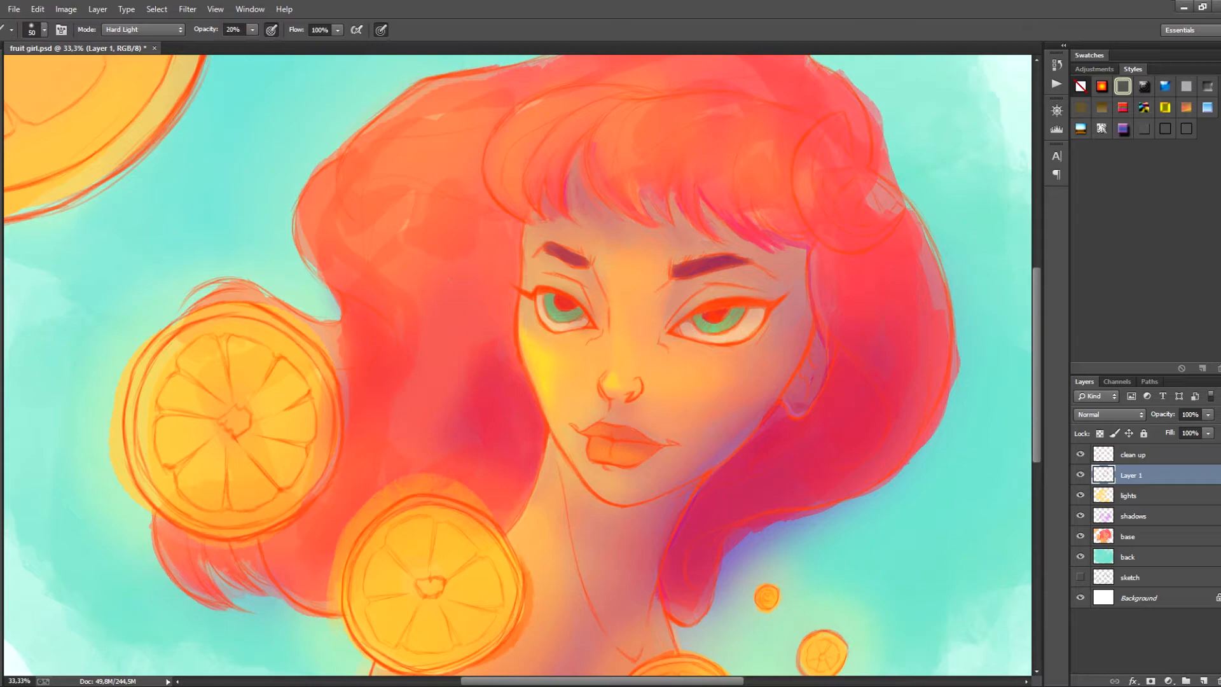
{"action": "key", "text": "r"}
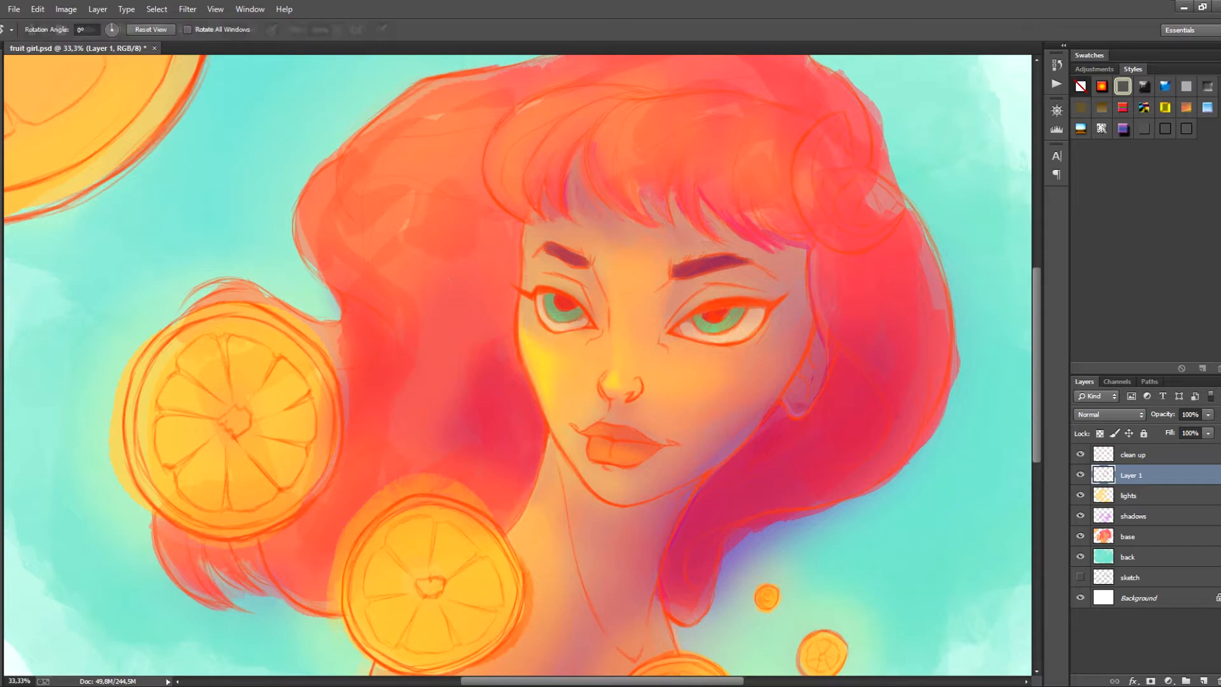
{"action": "left_click_drag", "start_coordinate": [449, 279], "coordinate": [420, 414]}
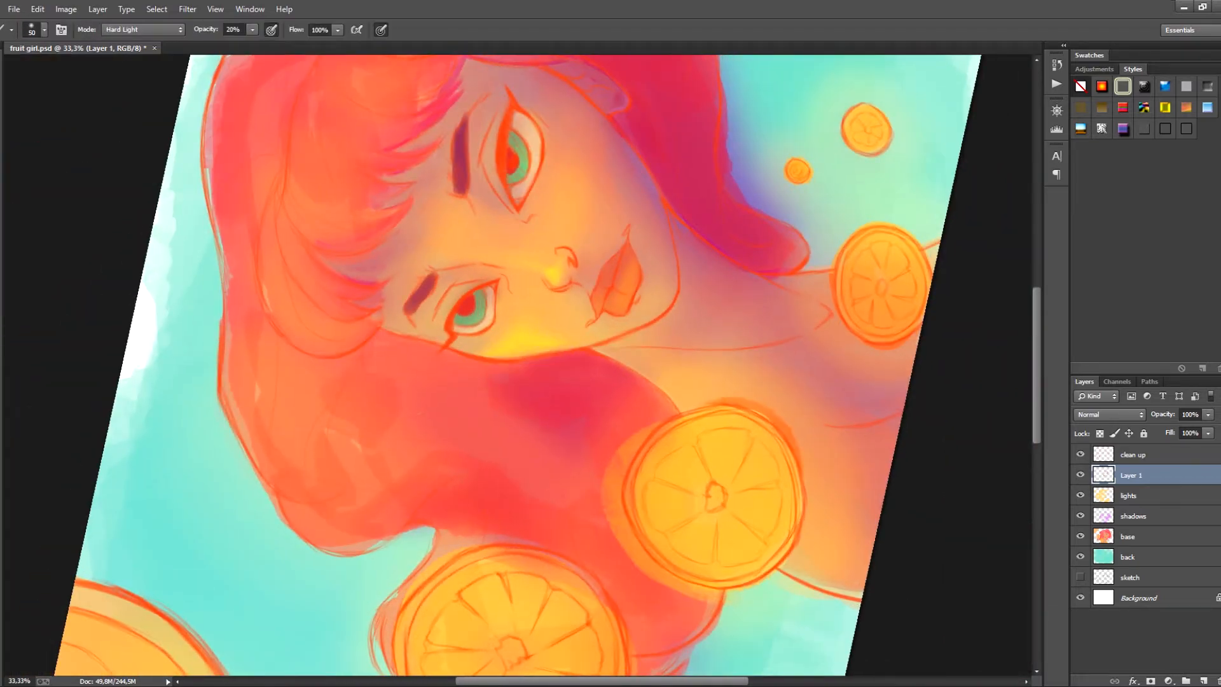
{"action": "key", "text": "r"}
{"action": "mouse_move", "coordinate": [419, 413]}
{"action": "left_mouse_down"}
{"action": "mouse_move", "coordinate": [471, 265]}
{"action": "mouse_move", "coordinate": [517, 255]}
{"action": "left_mouse_up"}
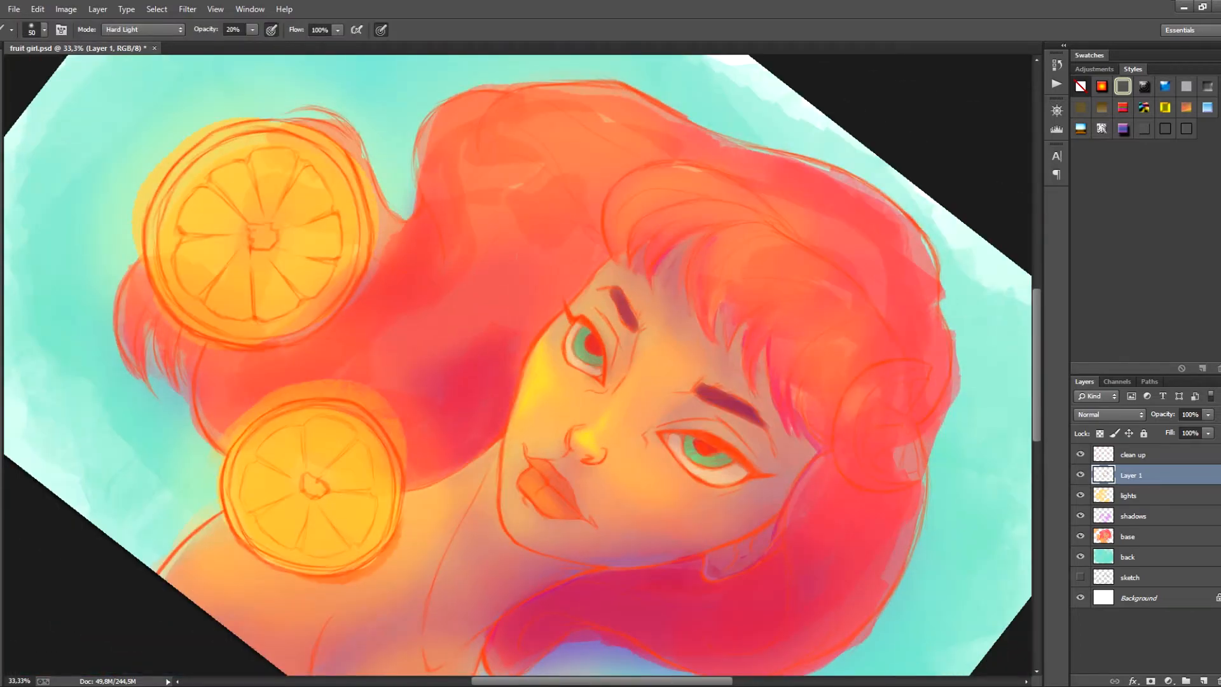
Add a soft yellow highlight to the lower lip with the Hard Light brush at size 50.
{"action": "key", "text": "r"}
{"action": "mouse_move", "coordinate": [726, 311]}
{"action": "left_mouse_down"}
{"action": "mouse_move", "coordinate": [623, 178]}
{"action": "mouse_move", "coordinate": [564, 155]}
{"action": "mouse_move", "coordinate": [475, 155]}
{"action": "left_mouse_up"}
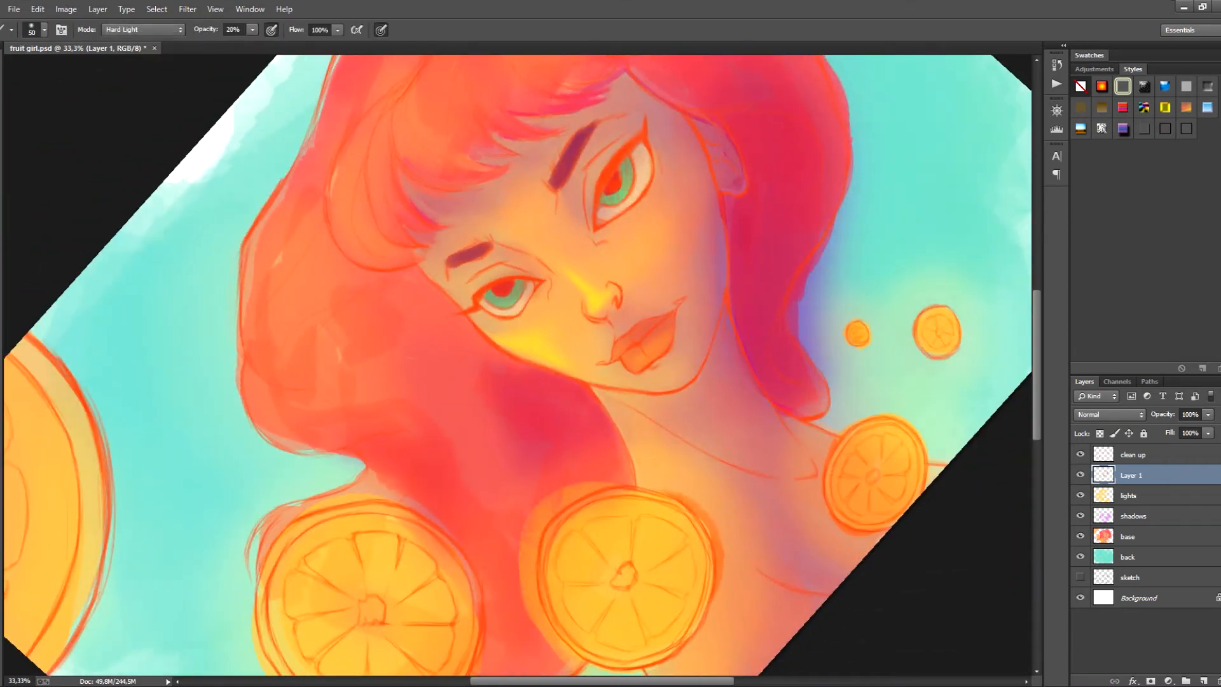
{"action": "left_click_drag", "start_coordinate": [642, 356], "coordinate": [658, 342]}
{"action": "key", "text": "r"}
{"action": "mouse_move", "coordinate": [358, 234]}
{"action": "left_mouse_down"}
{"action": "mouse_move", "coordinate": [560, 163]}
{"action": "mouse_move", "coordinate": [662, 216]}
{"action": "mouse_move", "coordinate": [719, 315]}
{"action": "left_mouse_up"}
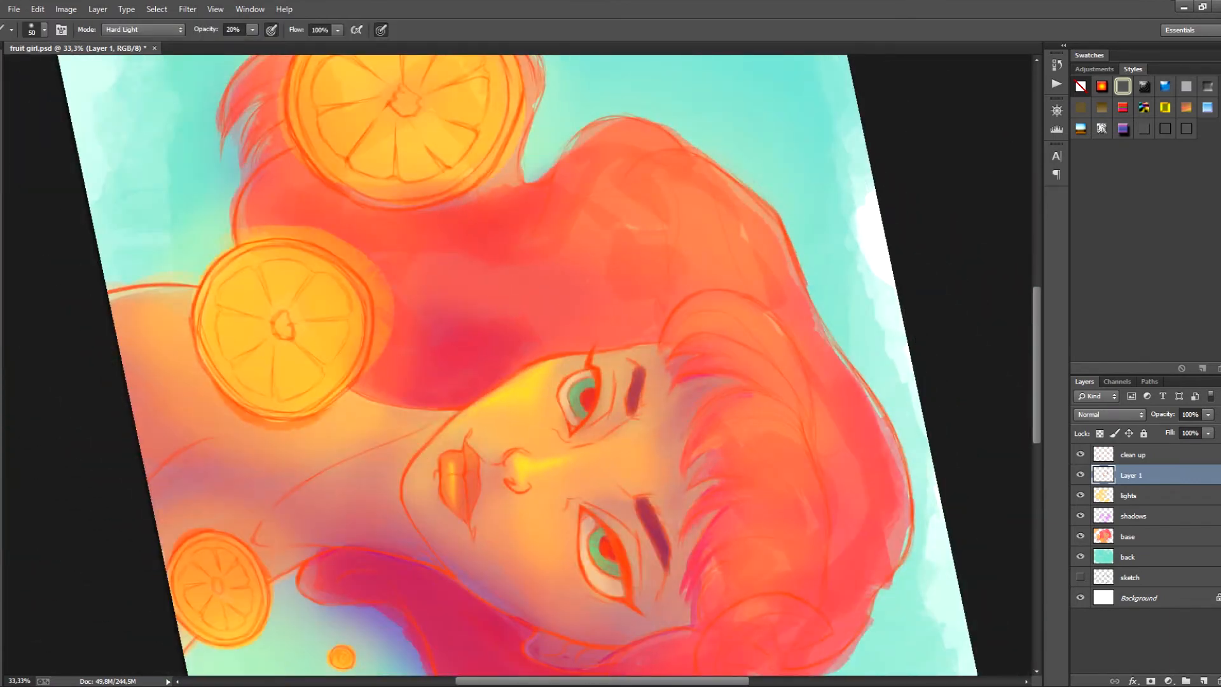
Brush yellow light onto the cheek below the larger eye with the Hard Light brush at size 200.
{"action": "key", "text": "r"}
{"action": "mouse_move", "coordinate": [719, 382]}
{"action": "left_mouse_down"}
{"action": "mouse_move", "coordinate": [537, 165]}
{"action": "mouse_move", "coordinate": [484, 166]}
{"action": "left_mouse_up"}
{"action": "key", "text": "bracketright"}
{"action": "key", "text": "bracketright"}
{"action": "key", "text": "bracketright"}
{"action": "key", "text": "bracketright"}
{"action": "key", "text": "bracketright"}
{"action": "key", "text": "bracketright"}
{"action": "key", "text": "bracketright"}
{"action": "key", "text": "bracketright"}
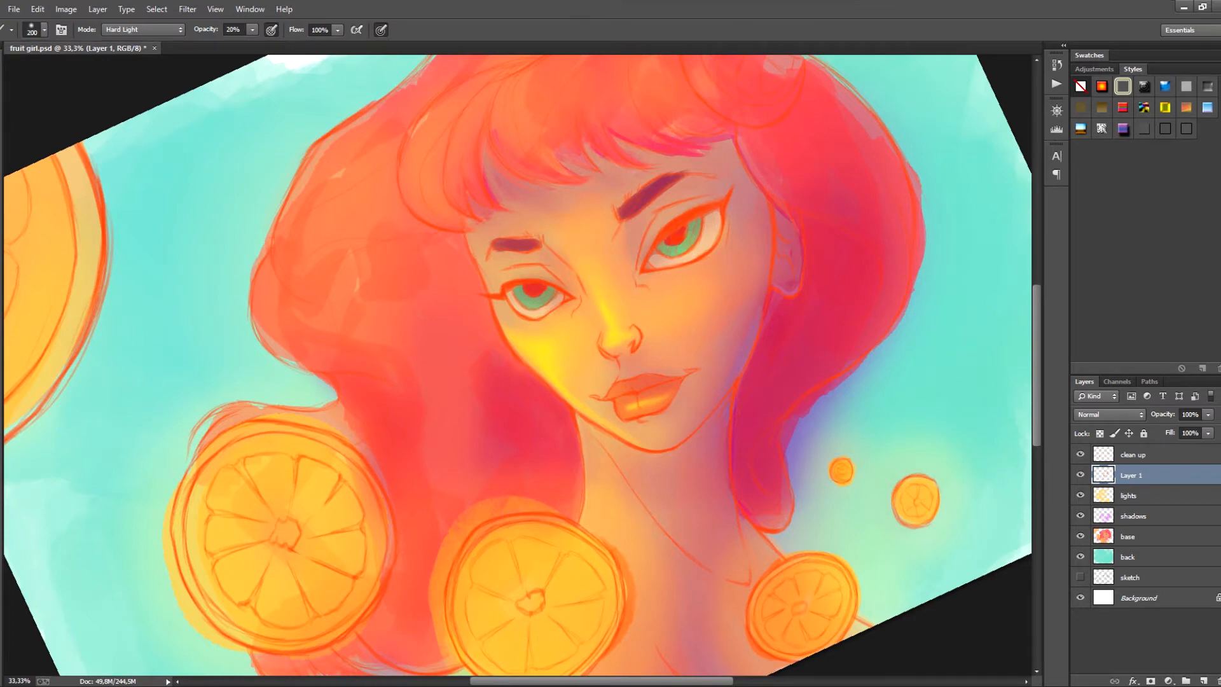
{"action": "key", "text": "r"}
{"action": "mouse_move", "coordinate": [719, 381]}
{"action": "left_mouse_down"}
{"action": "mouse_move", "coordinate": [683, 480]}
{"action": "mouse_move", "coordinate": [717, 399]}
{"action": "left_mouse_up"}
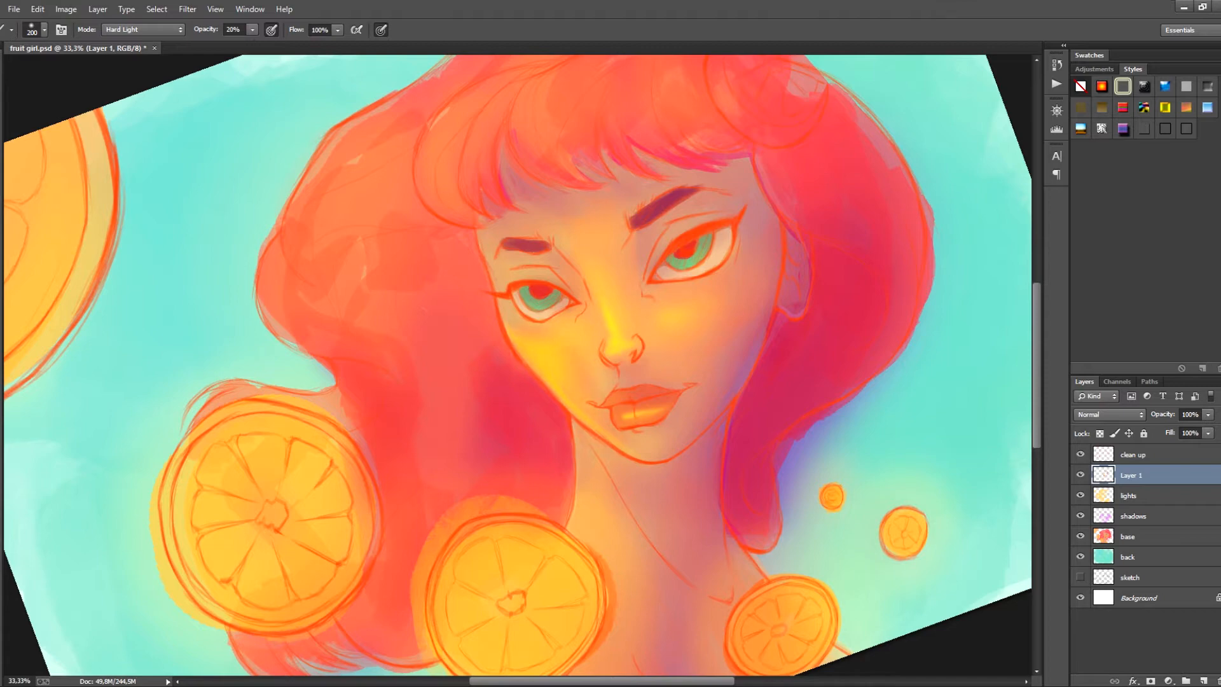
Soften the yellow cheek highlight with the brush in Color mode at 20% opacity, and save the drawing.
{"action": "left_click", "coordinate": [144, 29]}
{"action": "left_click", "coordinate": [143, 381]}
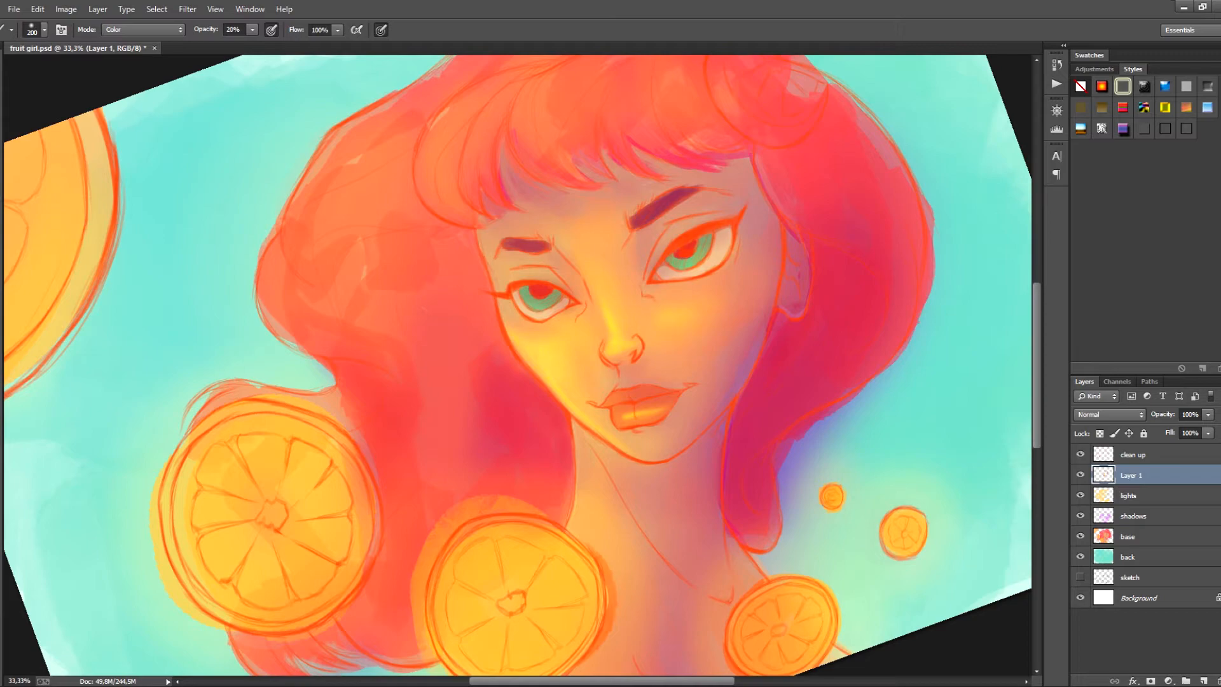
{"action": "key", "text": "r"}
{"action": "left_click_drag", "start_coordinate": [517, 255], "coordinate": [557, 263]}
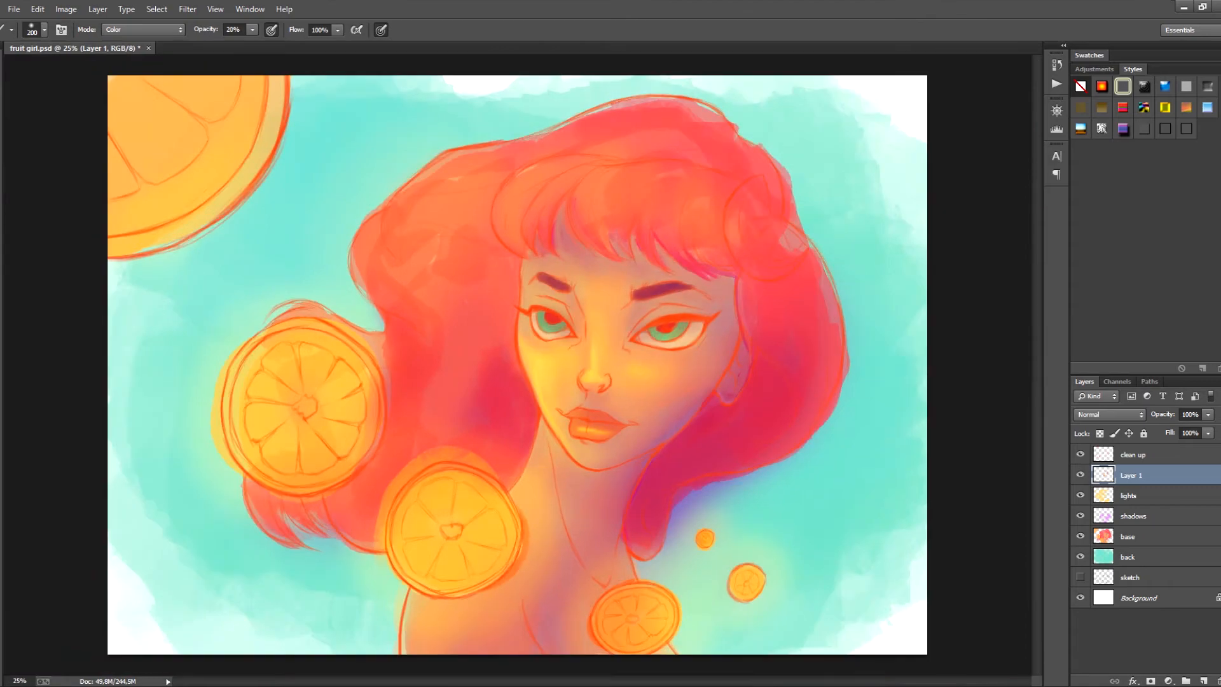
{"action": "key", "text": "ctrl+s"}
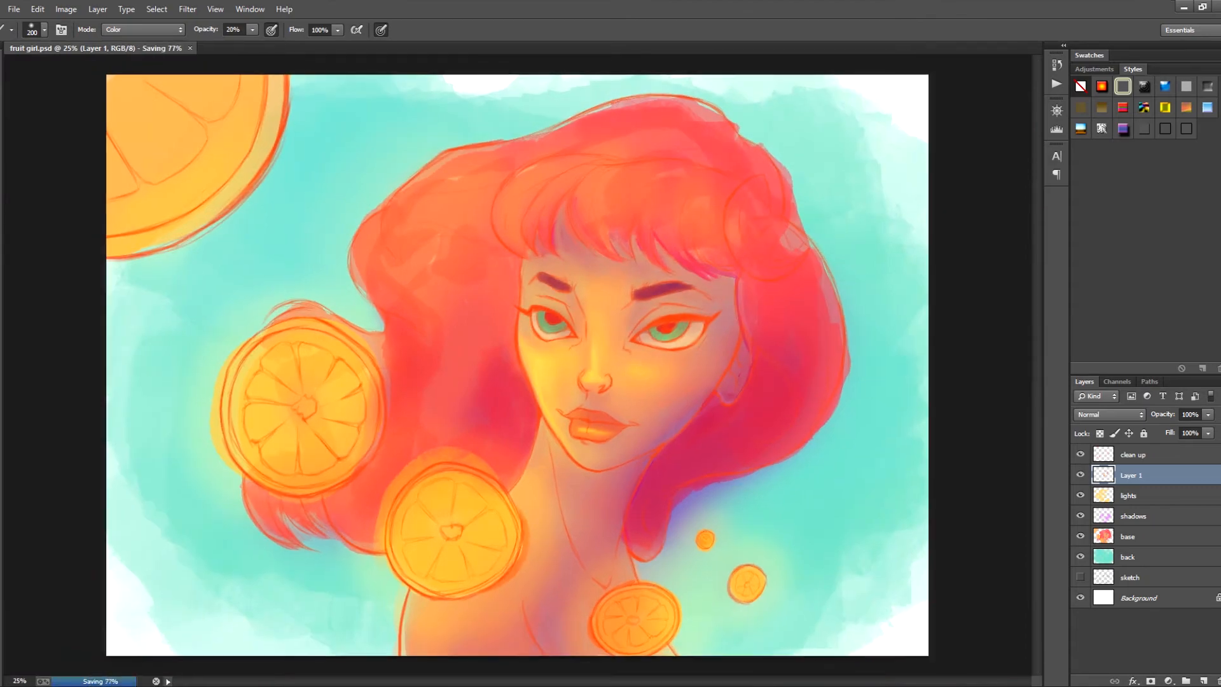
Brighten the neck and shoulder on Layer 1 with the brush in Soft Light mode at size 200 and 20% opacity.
{"action": "key", "text": "ctrl+plus"}
{"action": "scroll", "coordinate": [476, 590], "scroll_direction": "down", "scroll_amount": 4}
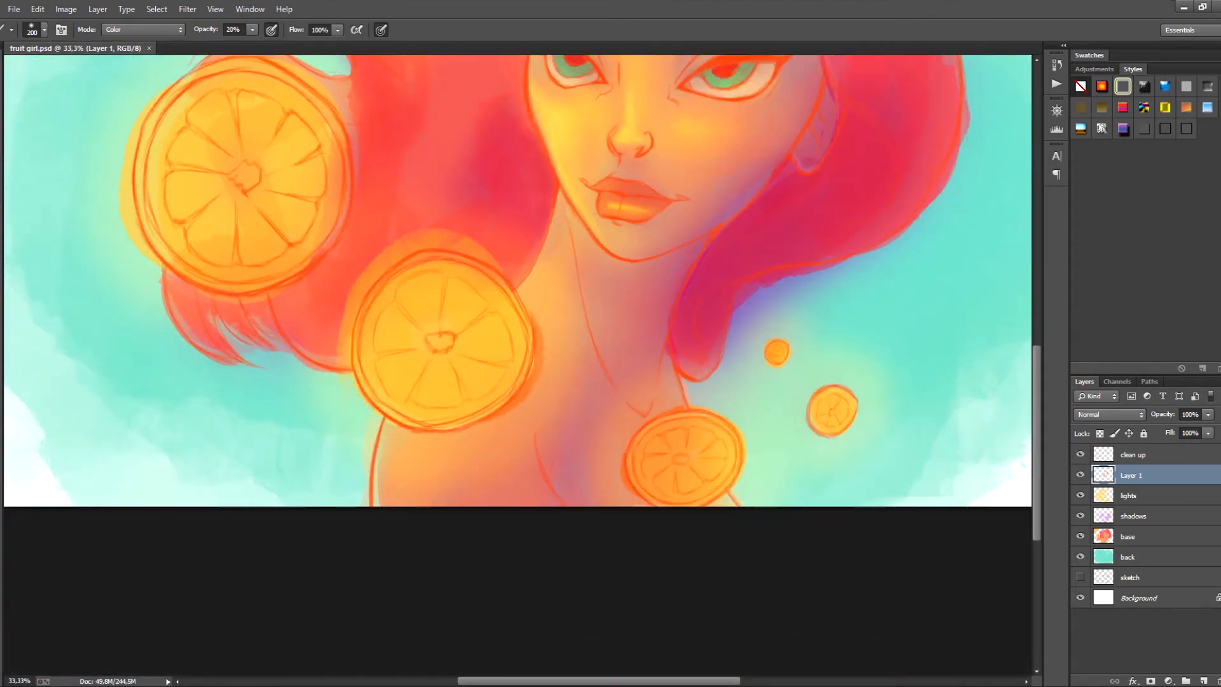
{"action": "left_click", "coordinate": [143, 30]}
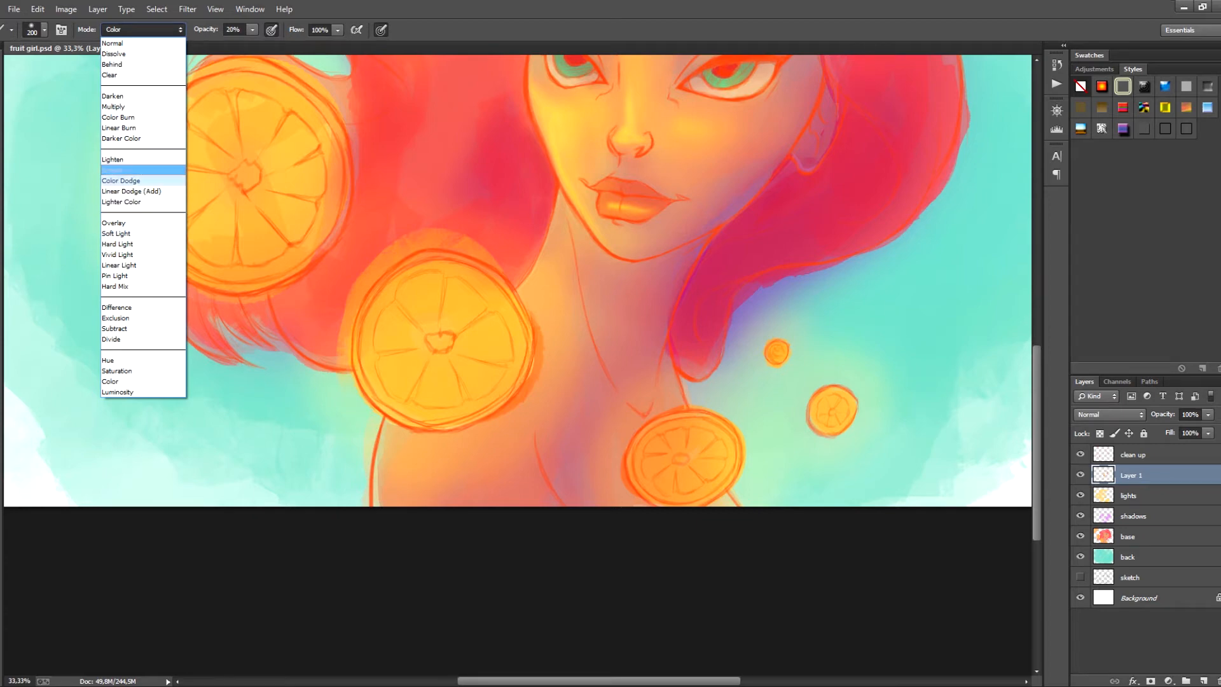
{"action": "left_click", "coordinate": [144, 234]}
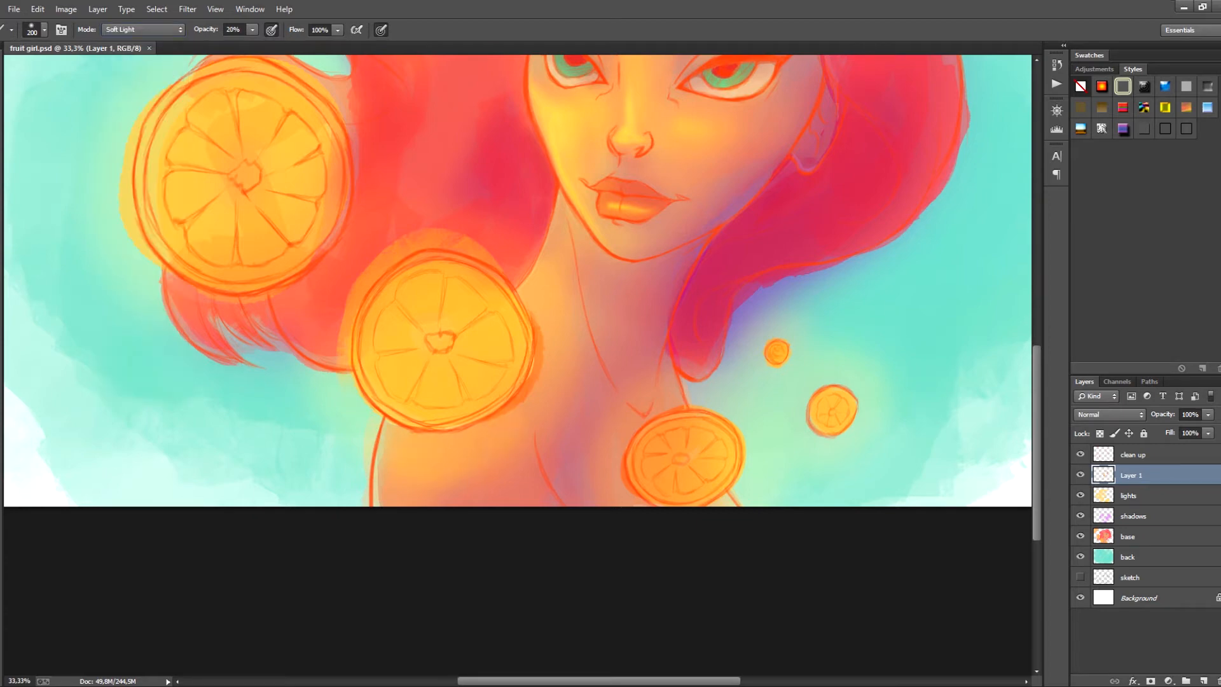
{"action": "left_click_drag", "start_coordinate": [518, 280], "coordinate": [473, 357]}
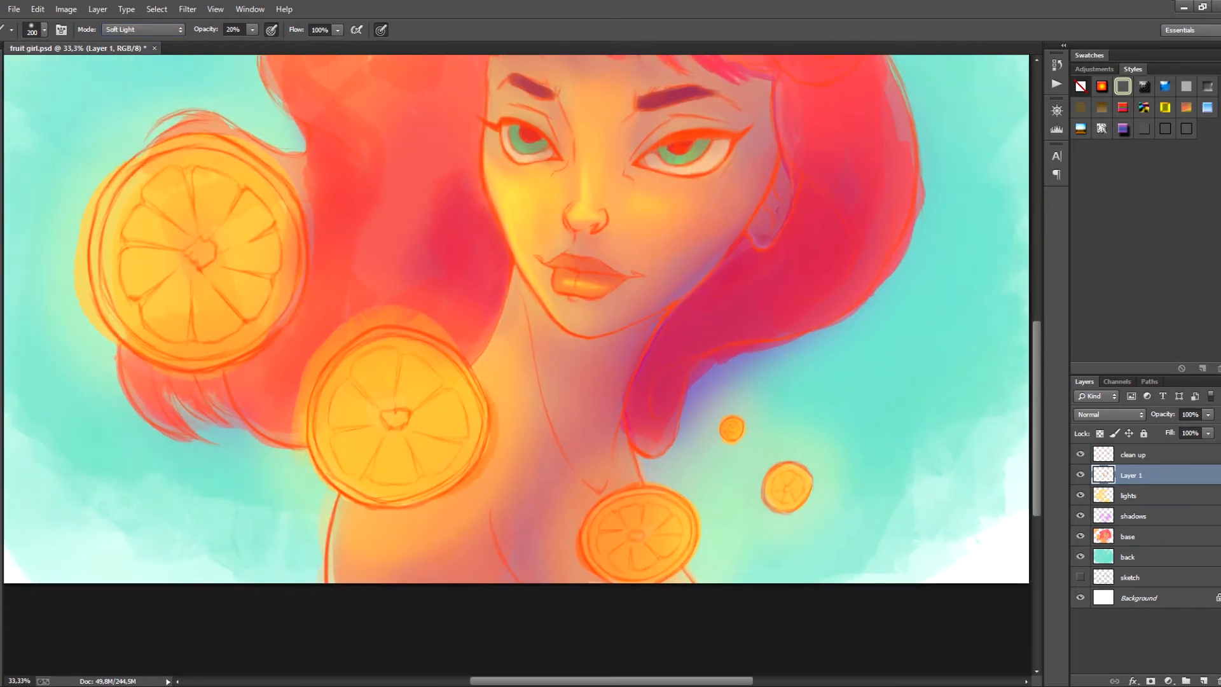
{"action": "left_click_drag", "start_coordinate": [517, 280], "coordinate": [466, 377]}
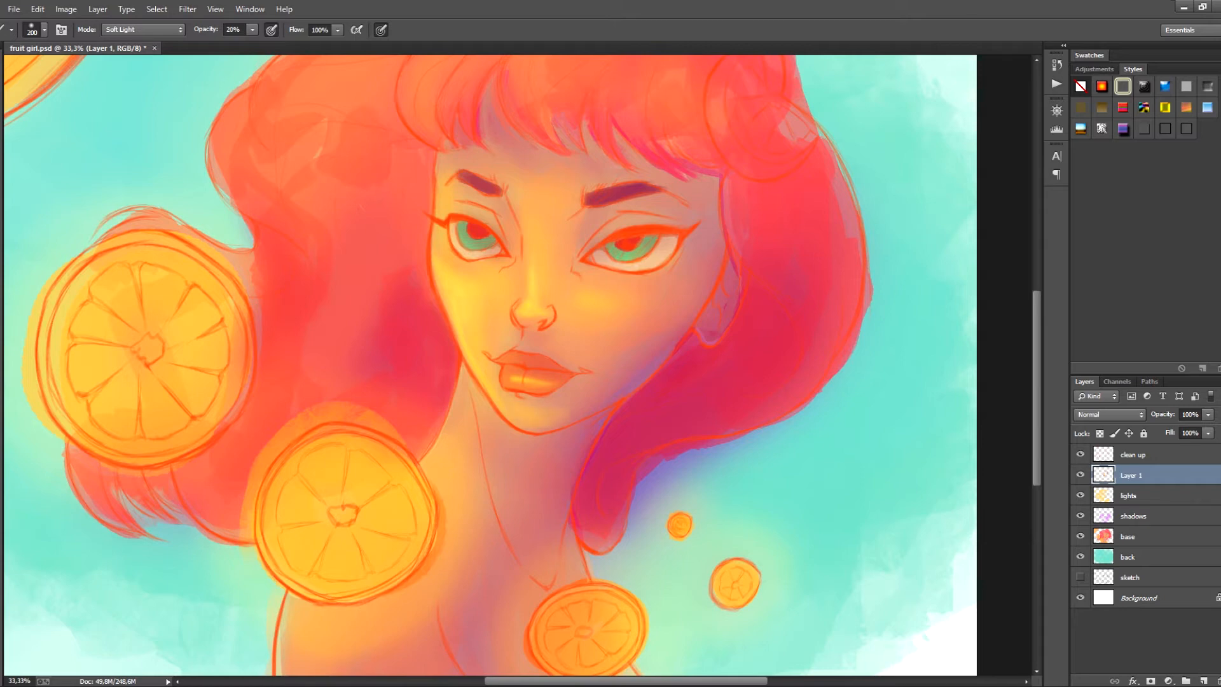
Paint warm yellow light onto the fringe with the Soft Light brush at 20% opacity.
{"action": "left_click_drag", "start_coordinate": [560, 414], "coordinate": [575, 512]}
{"action": "left_click_drag", "start_coordinate": [454, 149], "coordinate": [442, 178]}
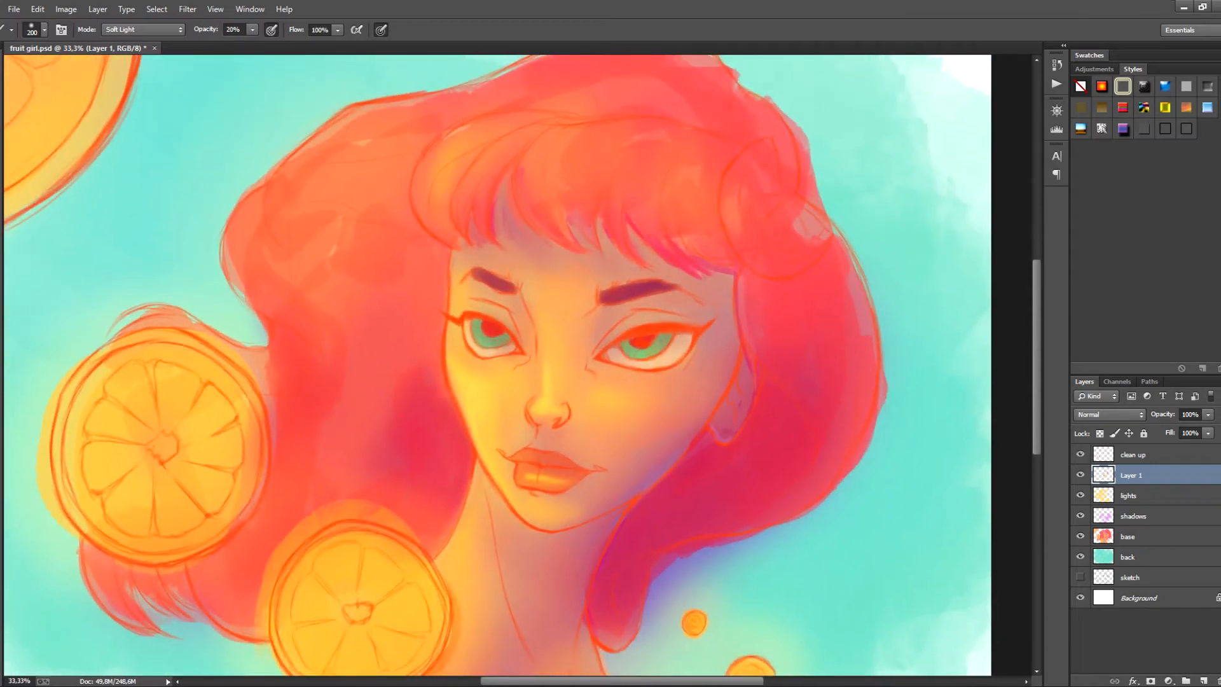
{"action": "mouse_move", "coordinate": [504, 148]}
{"action": "left_mouse_down"}
{"action": "mouse_move", "coordinate": [477, 179]}
{"action": "mouse_move", "coordinate": [494, 185]}
{"action": "left_mouse_up"}
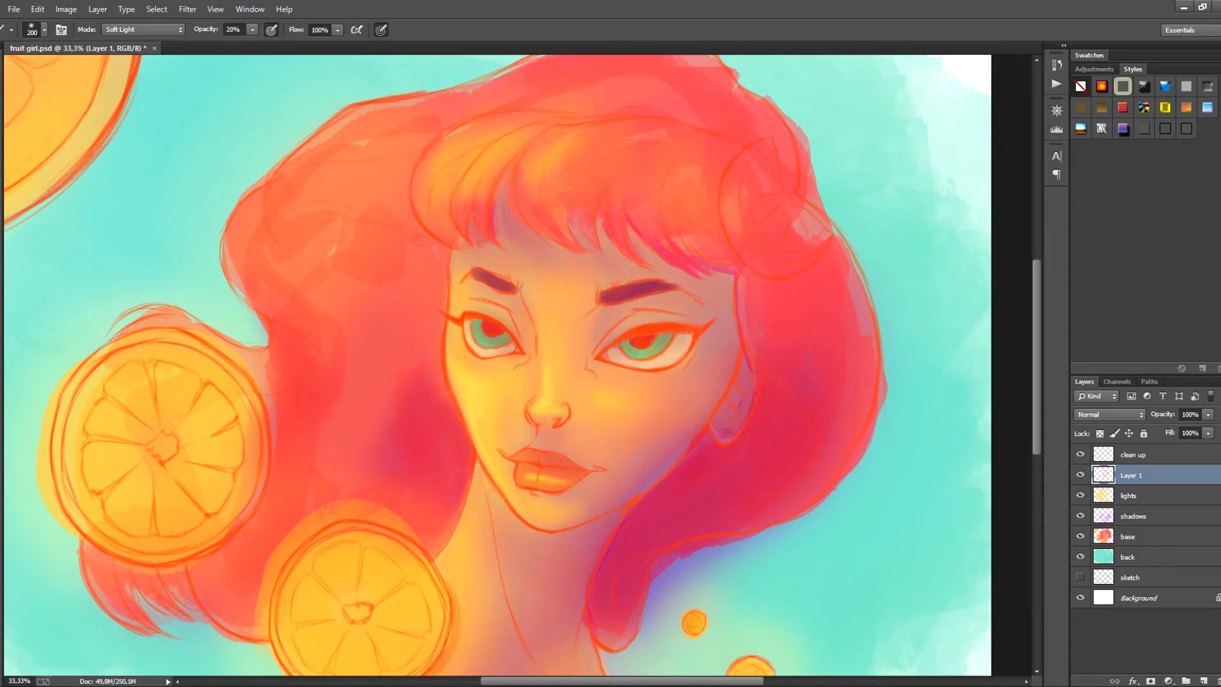
{"action": "mouse_move", "coordinate": [583, 174]}
{"action": "left_mouse_down"}
{"action": "mouse_move", "coordinate": [576, 191]}
{"action": "mouse_move", "coordinate": [693, 80]}
{"action": "mouse_move", "coordinate": [668, 153]}
{"action": "left_mouse_up"}
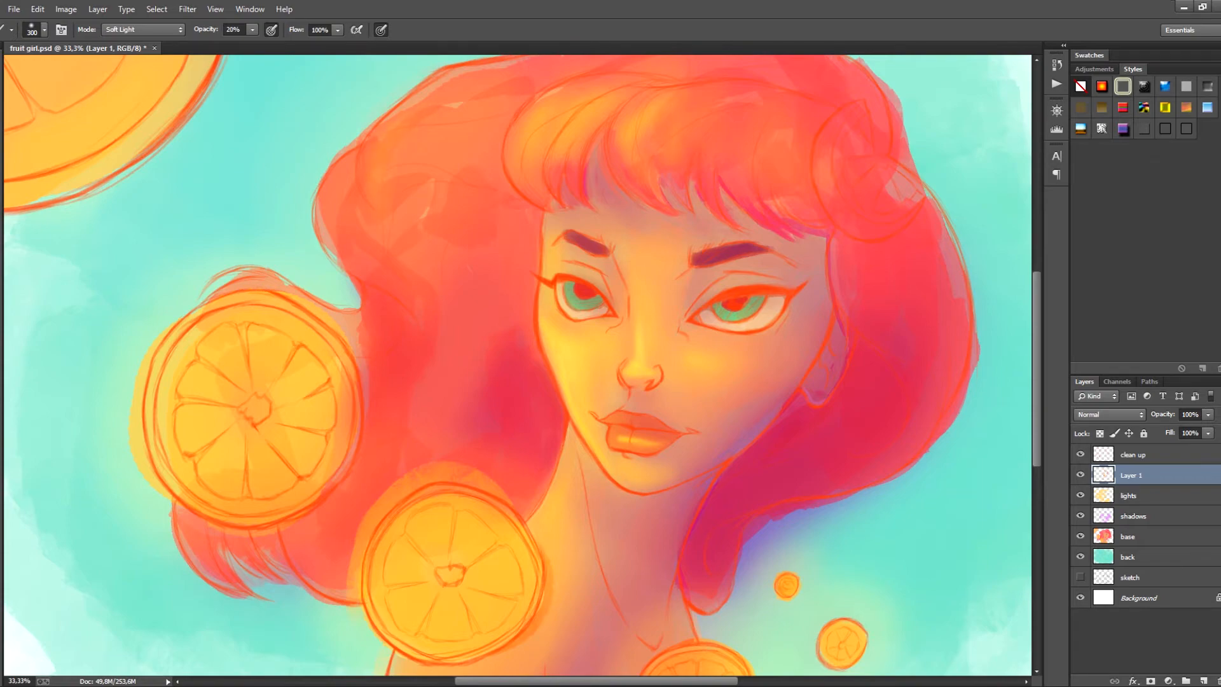
Spread a warm orange glow over the large hair mass beside the face with the Soft Light brush at size 1300.
{"action": "key", "text": "bracketright"}
{"action": "key", "text": "bracketright"}
{"action": "key", "text": "bracketright"}
{"action": "key", "text": "bracketright"}
{"action": "key", "text": "bracketright"}
{"action": "key", "text": "bracketright"}
{"action": "key", "text": "bracketright"}
{"action": "key", "text": "bracketright"}
{"action": "key", "text": "bracketright"}
{"action": "key", "text": "bracketright"}
{"action": "mouse_move", "coordinate": [397, 203]}
{"action": "left_mouse_down"}
{"action": "mouse_move", "coordinate": [439, 318]}
{"action": "mouse_move", "coordinate": [411, 375]}
{"action": "mouse_move", "coordinate": [375, 359]}
{"action": "left_mouse_up"}
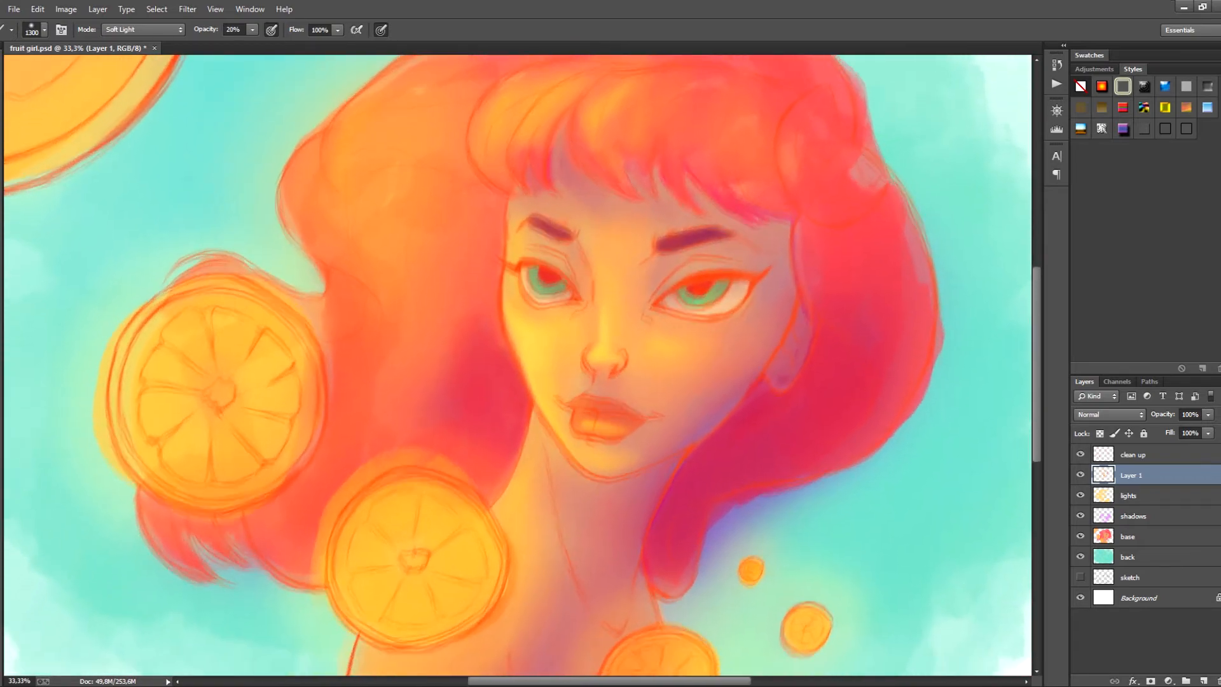
{"action": "key", "text": "ctrl+minus"}
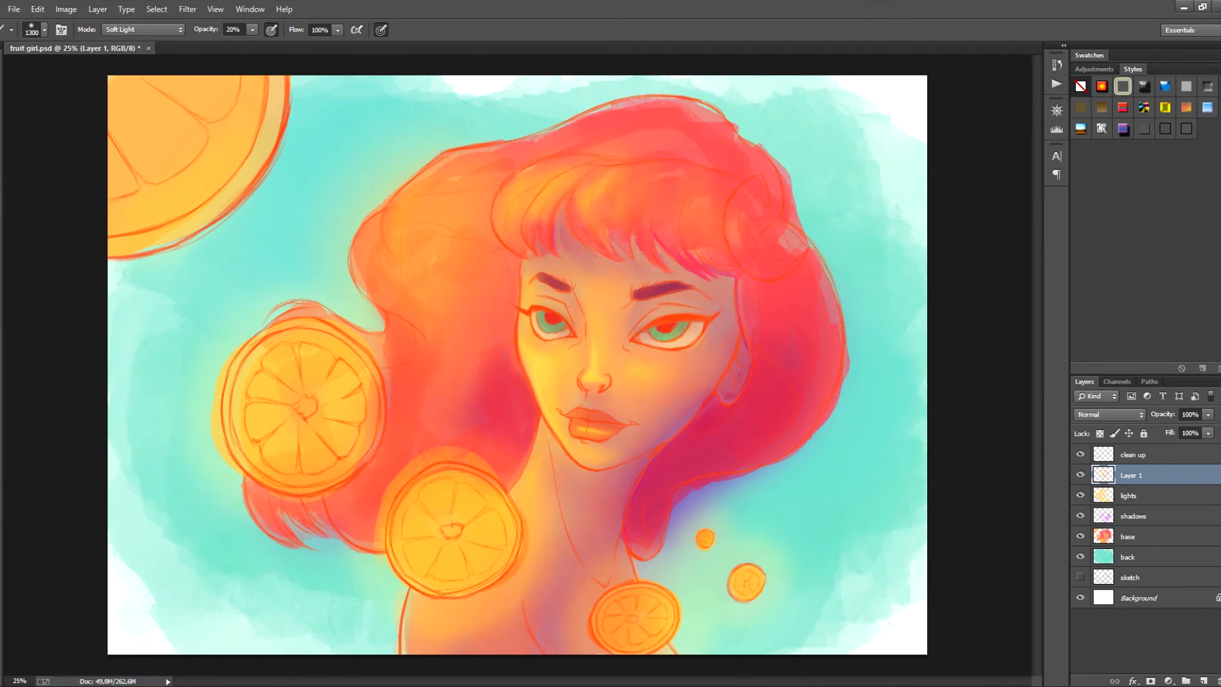
Add large Soft Light dabs around the hair and middle orange slice, undo the last dab, and save the drawing.
{"action": "left_click", "coordinate": [418, 389]}
{"action": "left_click", "coordinate": [331, 400]}
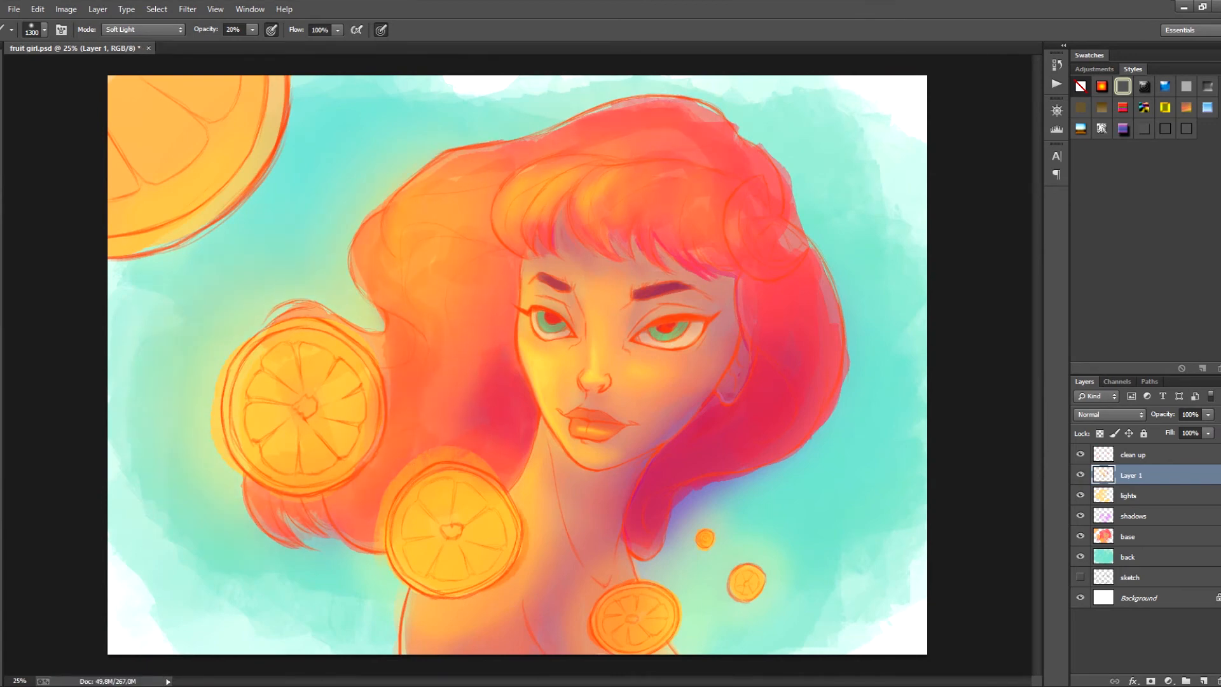
{"action": "key", "text": "ctrl+z"}
{"action": "key", "text": "bracketleft"}
{"action": "key", "text": "bracketleft"}
{"action": "key", "text": "bracketleft"}
{"action": "key", "text": "bracketleft"}
{"action": "key", "text": "bracketleft"}
{"action": "key", "text": "bracketleft"}
{"action": "key", "text": "bracketleft"}
{"action": "key", "text": "bracketleft"}
{"action": "key", "text": "ctrl+s"}
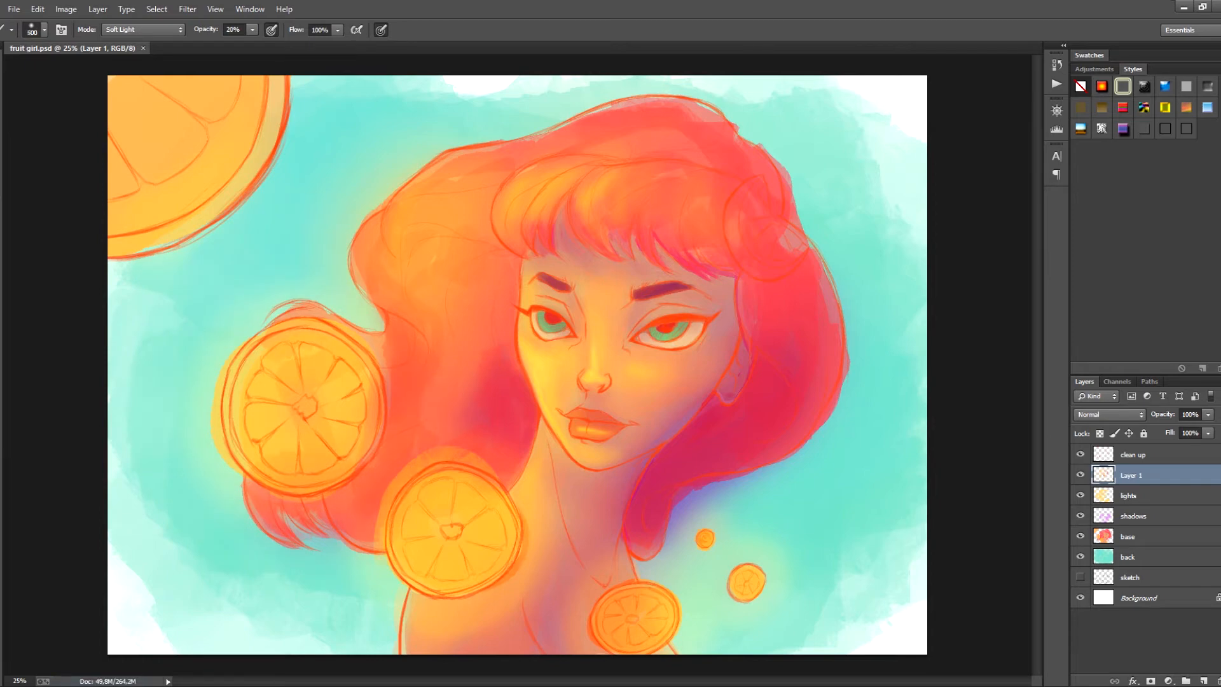
Reduce the Soft Light brush to size 60 and save the drawing.
{"action": "key", "text": "bracketleft"}
{"action": "key", "text": "bracketleft"}
{"action": "key", "text": "bracketleft"}
{"action": "key", "text": "bracketleft"}
{"action": "key", "text": "bracketleft"}
{"action": "key", "text": "bracketleft"}
{"action": "key", "text": "bracketleft"}
{"action": "key", "text": "bracketleft"}
{"action": "key", "text": "bracketleft"}
{"action": "key", "text": "ctrl+s"}
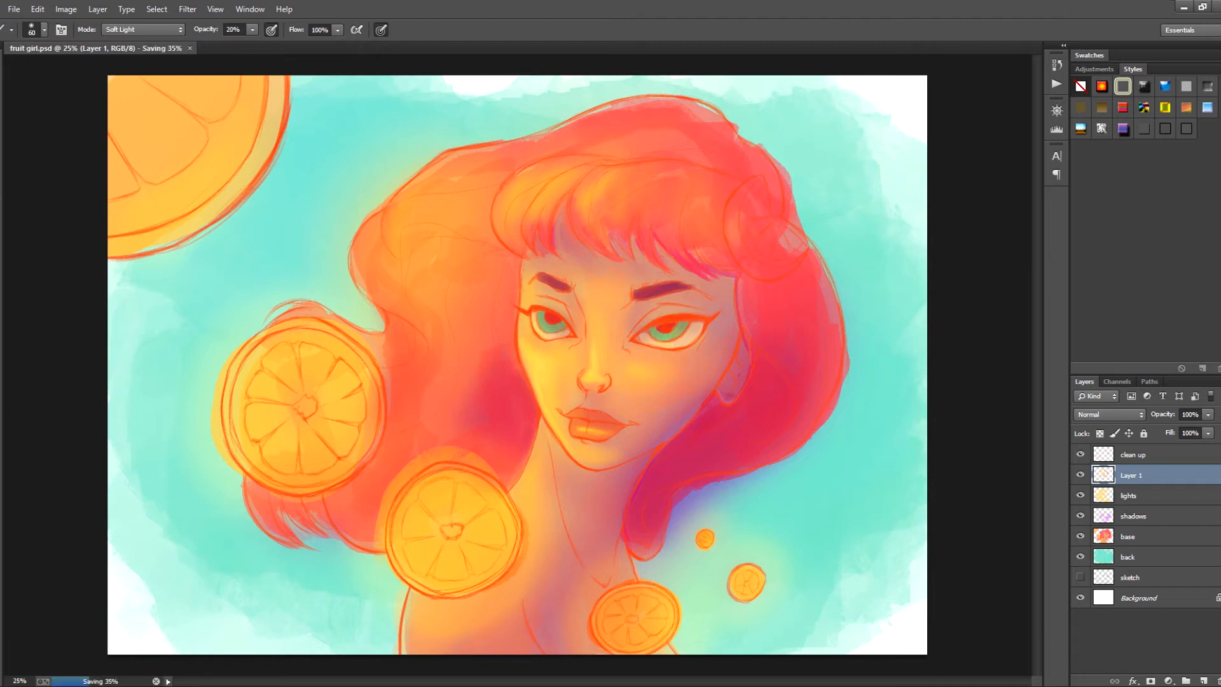
Save the drawing and return from the Eraser to the Brush tool.
{"action": "key", "text": "alt"}
{"action": "key", "text": "e"}
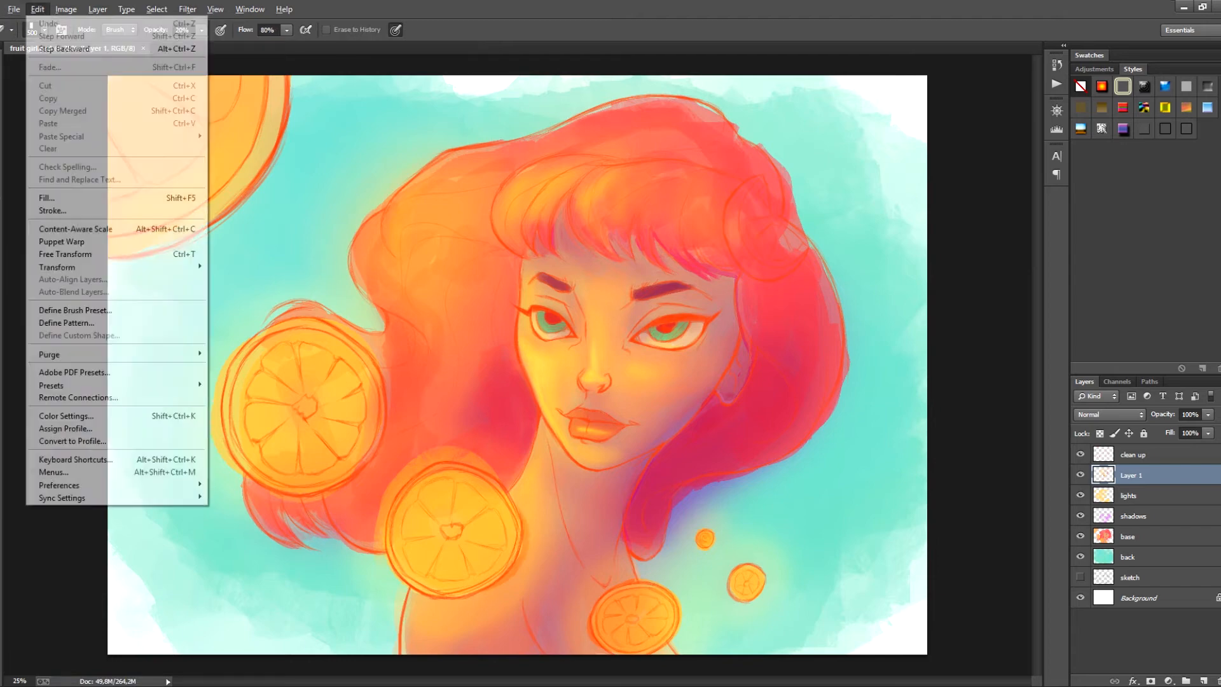
{"action": "key", "text": "Escape"}
{"action": "key", "text": "b"}
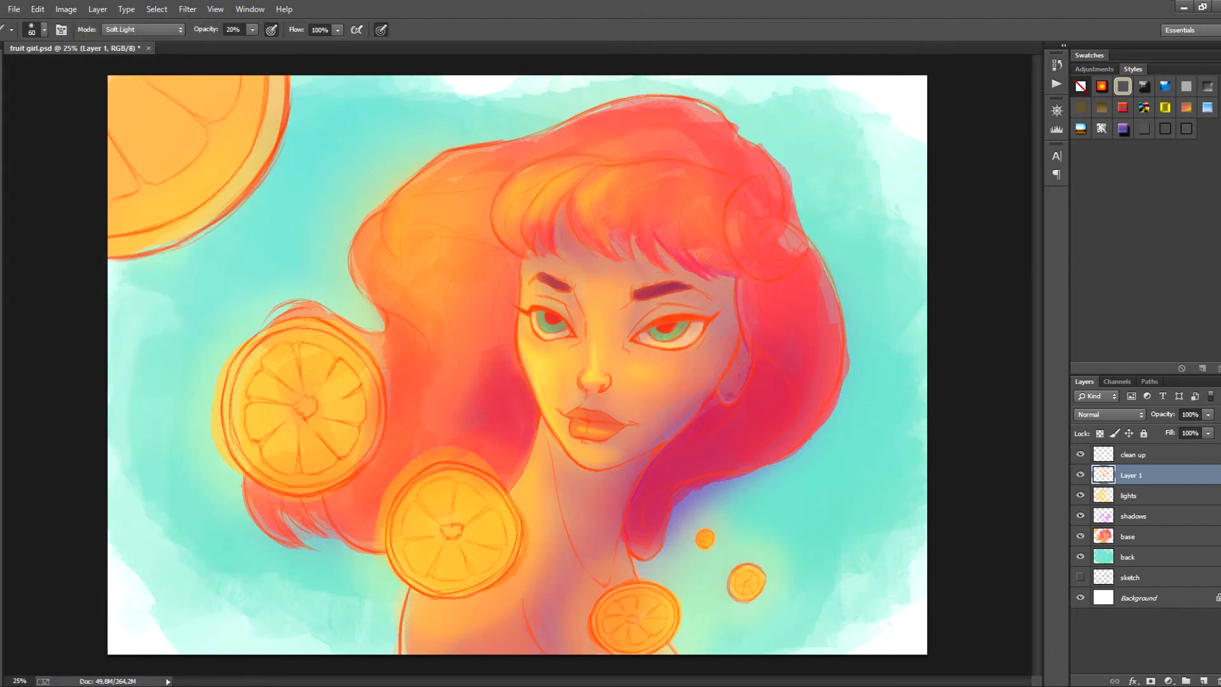
{"action": "key", "text": "e"}
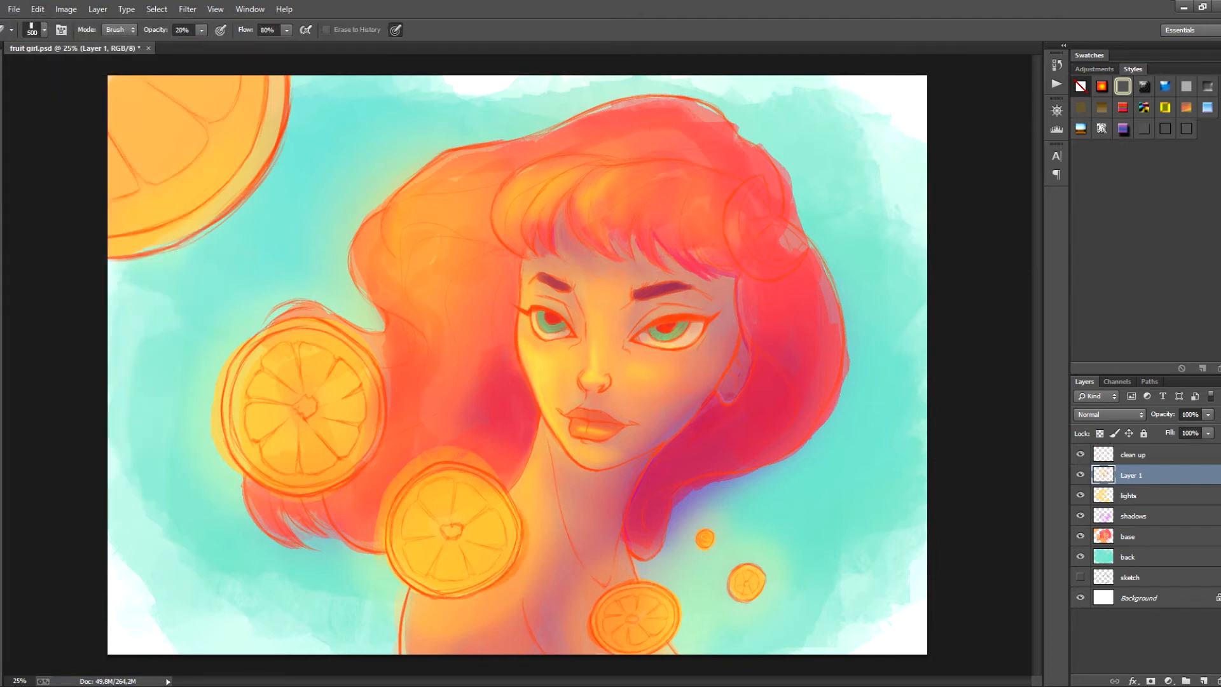
{"action": "key", "text": "ctrl+s"}
{"action": "key", "text": "b"}
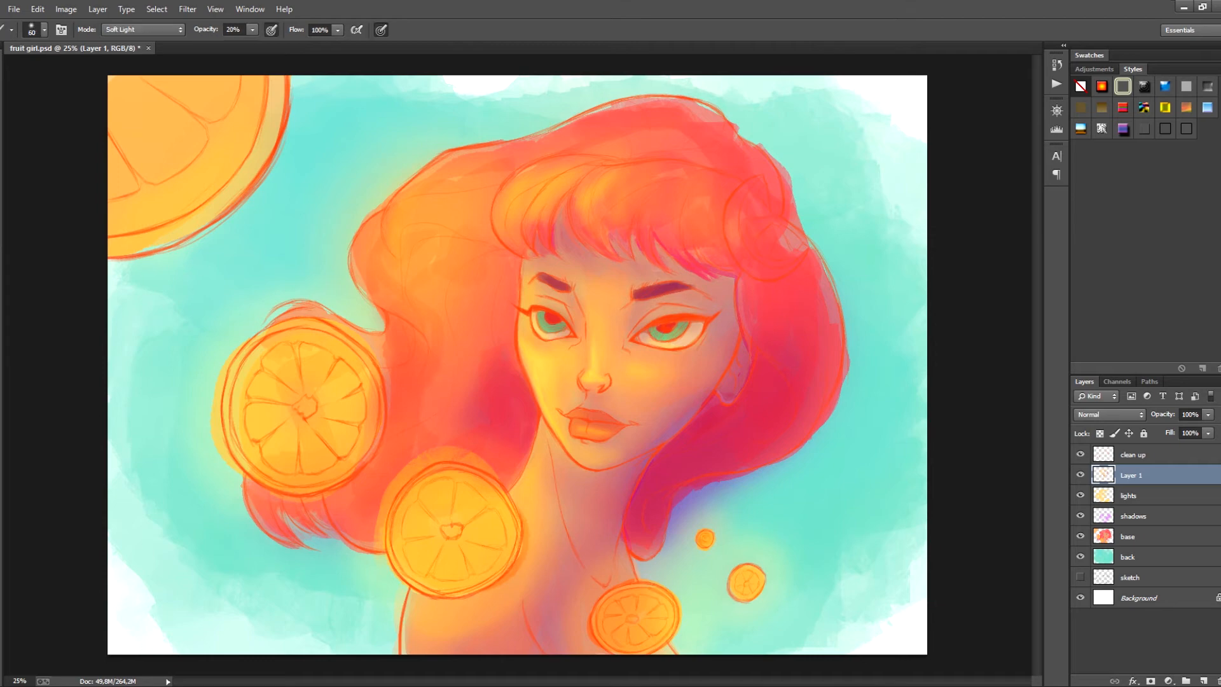
Try a Soft Light stroke across the face with the brush enlarged to size 300, and undo it.
{"action": "key", "text": "]"}
{"action": "key", "text": "]"}
{"action": "key", "text": "]"}
{"action": "key", "text": "]"}
{"action": "key", "text": "]"}
{"action": "key", "text": "]"}
{"action": "key", "text": "]"}
{"action": "key", "text": "]"}
{"action": "key", "text": "]"}
{"action": "left_click_drag", "start_coordinate": [507, 318], "coordinate": [607, 420]}
{"action": "key", "text": "ctrl+z"}
Save the drawing, switch the brush to Color mode, and try a stroke across the lower face on Layer 1, undoing it.
{"action": "left_click", "coordinate": [143, 29]}
{"action": "left_click", "coordinate": [143, 44]}
{"action": "key", "text": "ctrl+s"}
{"action": "left_click", "coordinate": [143, 29]}
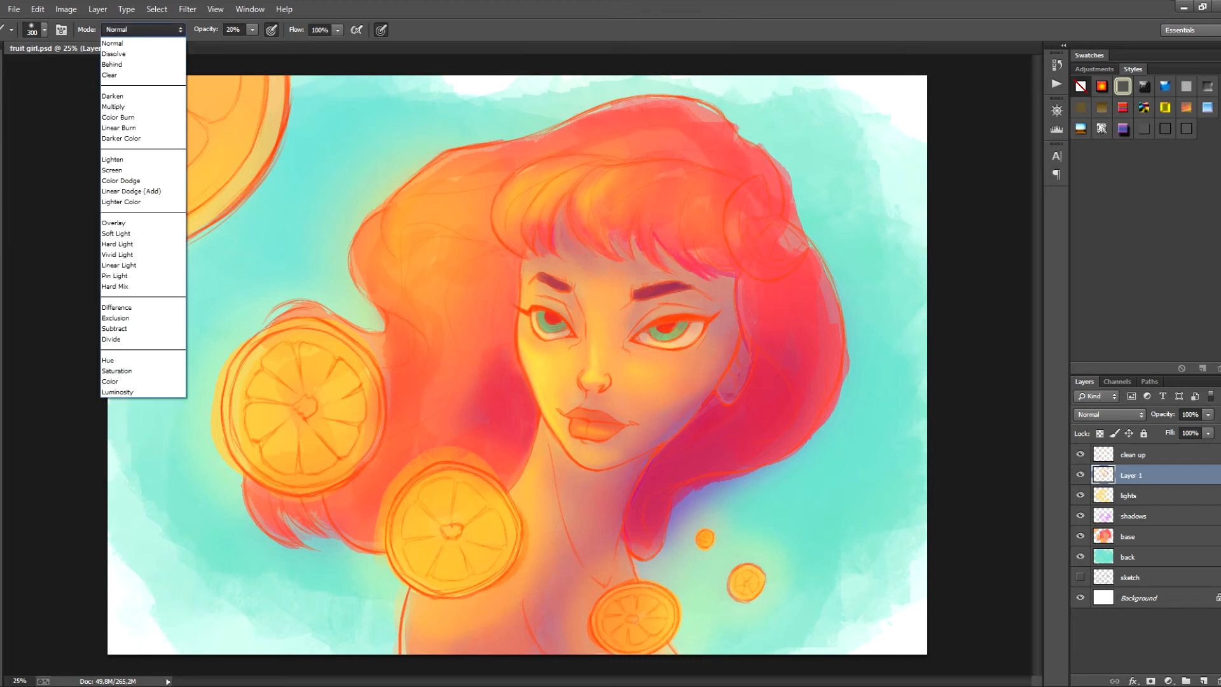
{"action": "left_click", "coordinate": [127, 382]}
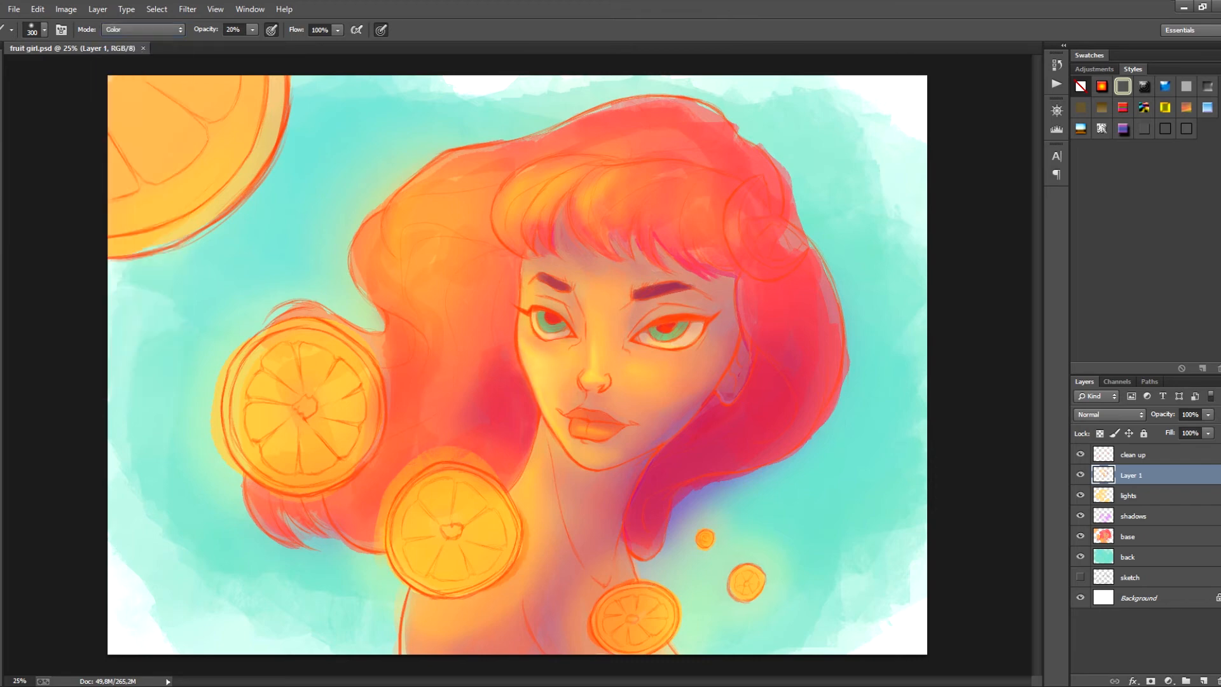
{"action": "mouse_move", "coordinate": [560, 445]}
{"action": "left_mouse_down"}
{"action": "mouse_move", "coordinate": [595, 328]}
{"action": "mouse_move", "coordinate": [674, 381]}
{"action": "left_mouse_up"}
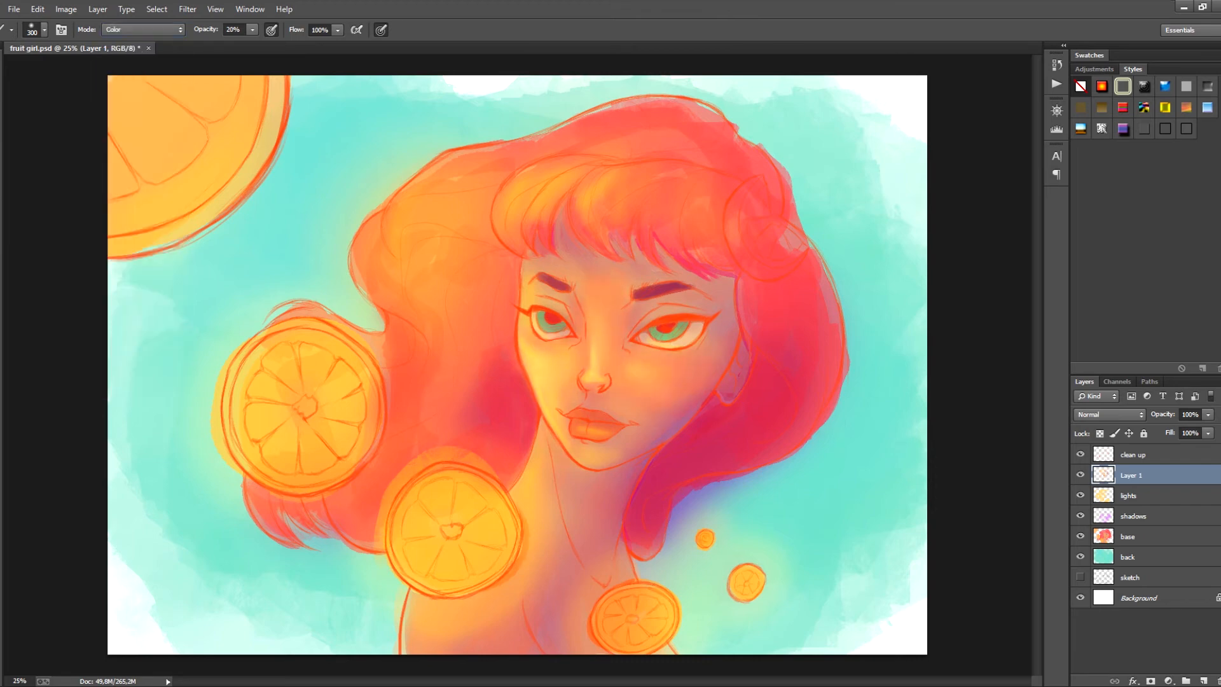
{"action": "key", "text": "ctrl+z"}
Brush Color-mode tints over the nose, cheek and mouth area of the face, saving the drawing between strokes.
{"action": "mouse_move", "coordinate": [601, 299]}
{"action": "left_mouse_down"}
{"action": "mouse_move", "coordinate": [622, 369]}
{"action": "mouse_move", "coordinate": [662, 372]}
{"action": "left_mouse_up"}
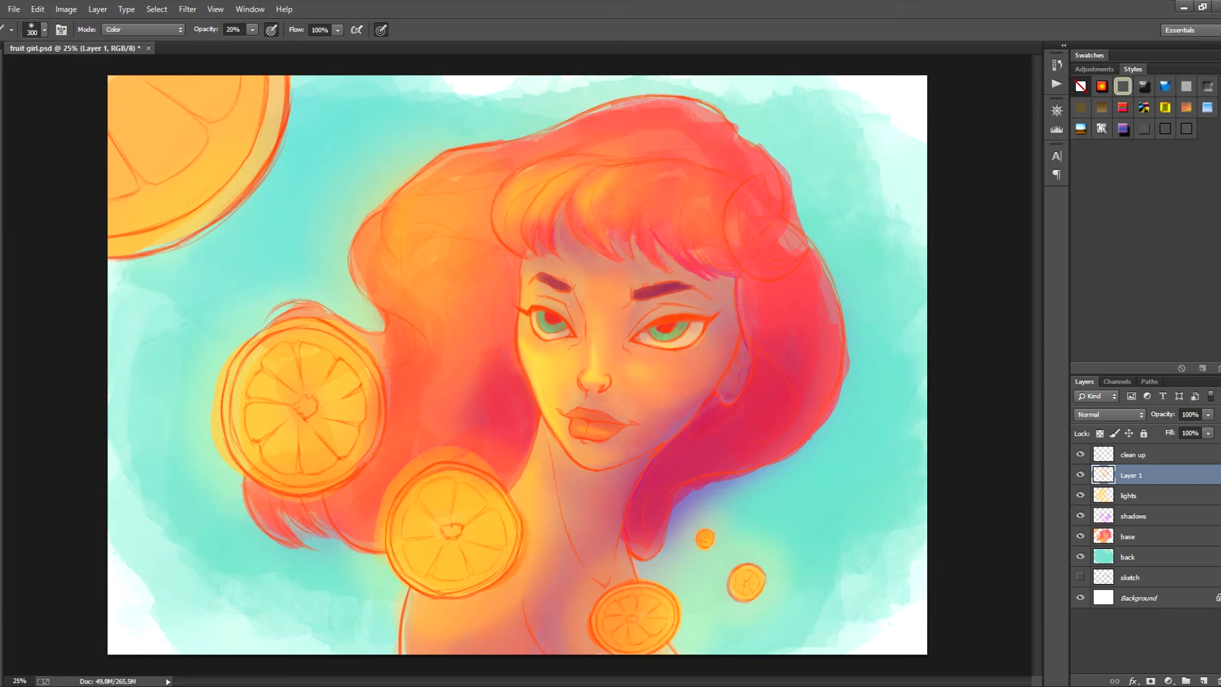
{"action": "key", "text": "ctrl+s"}
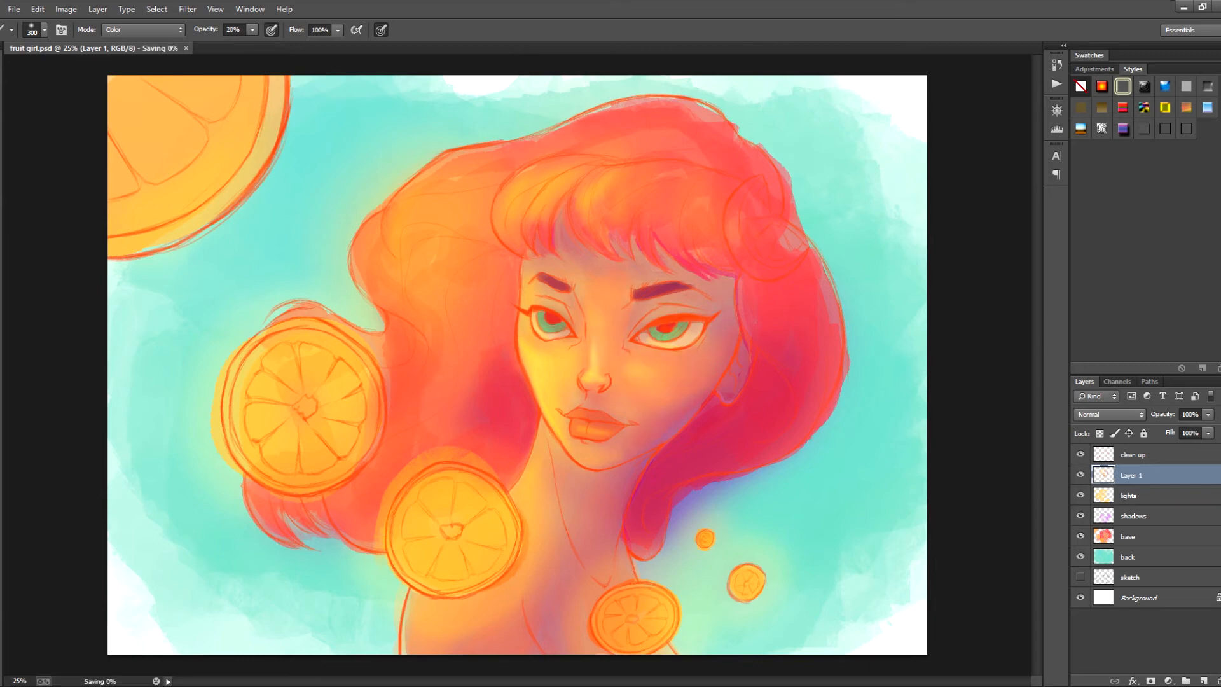
{"action": "left_click_drag", "start_coordinate": [588, 361], "coordinate": [555, 427]}
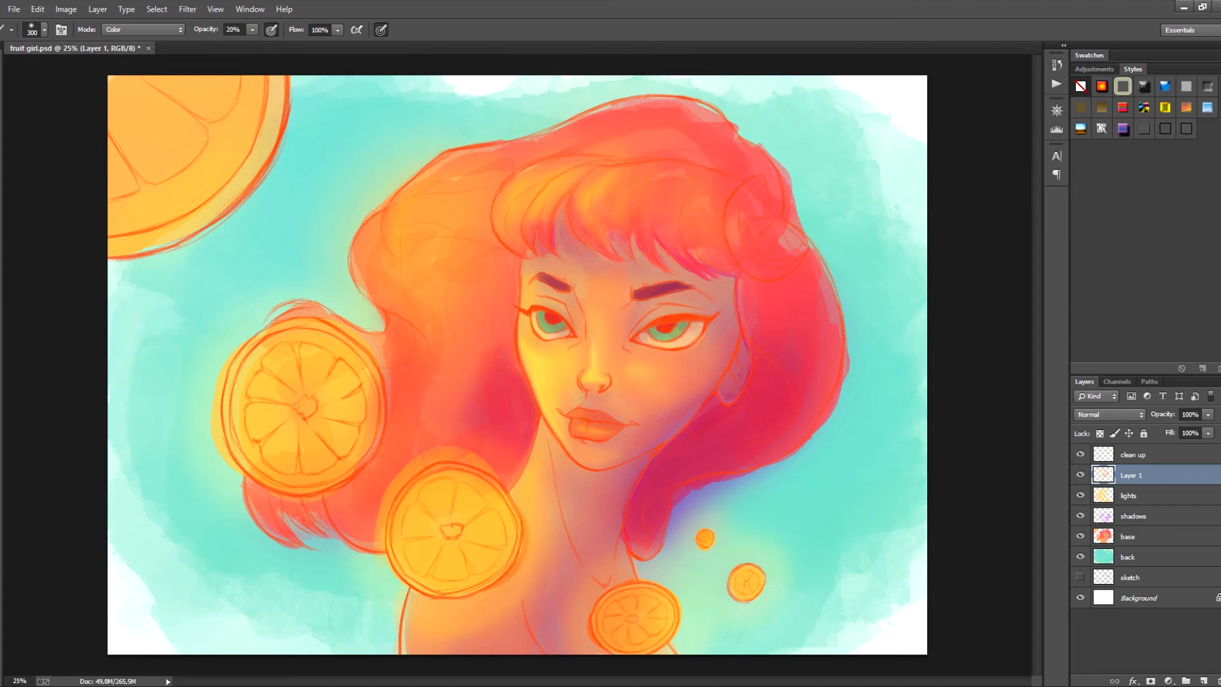
Deepen the hair shadows beside the neck and ear and above the middle-left orange slice with the brush in Multiply mode.
{"action": "left_click", "coordinate": [143, 29]}
{"action": "left_click", "coordinate": [143, 107]}
{"action": "left_click_drag", "start_coordinate": [705, 414], "coordinate": [673, 445]}
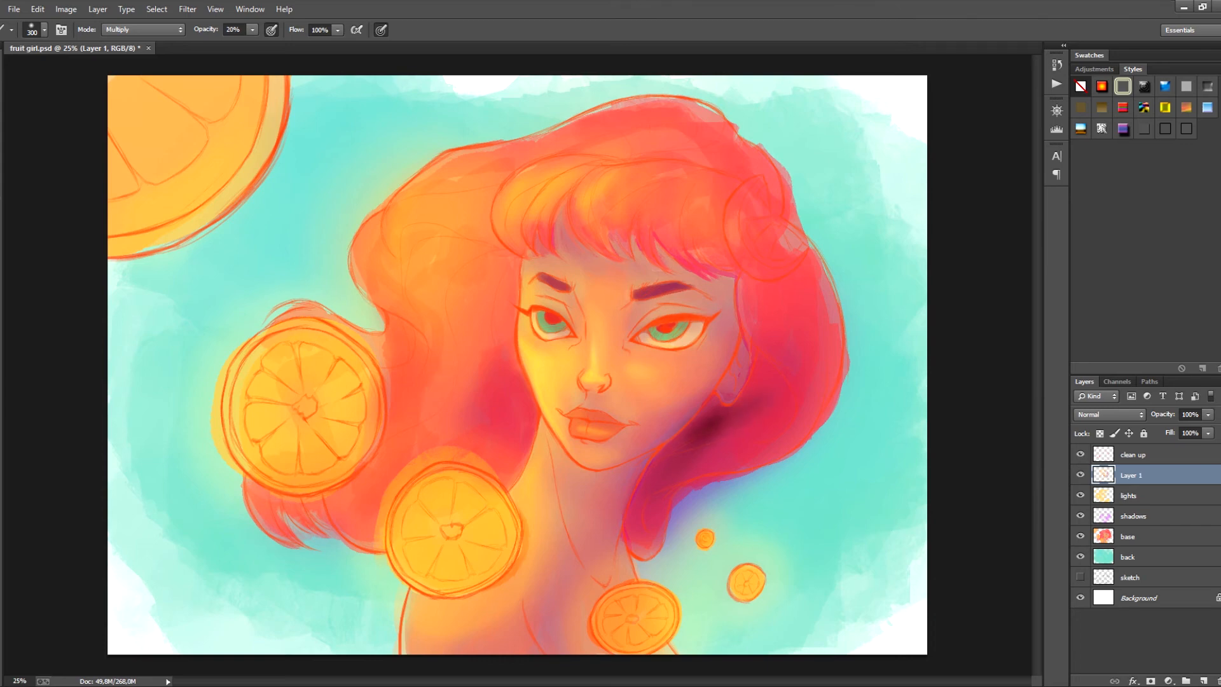
{"action": "left_click_drag", "start_coordinate": [674, 432], "coordinate": [639, 551]}
{"action": "left_click_drag", "start_coordinate": [641, 551], "coordinate": [675, 535]}
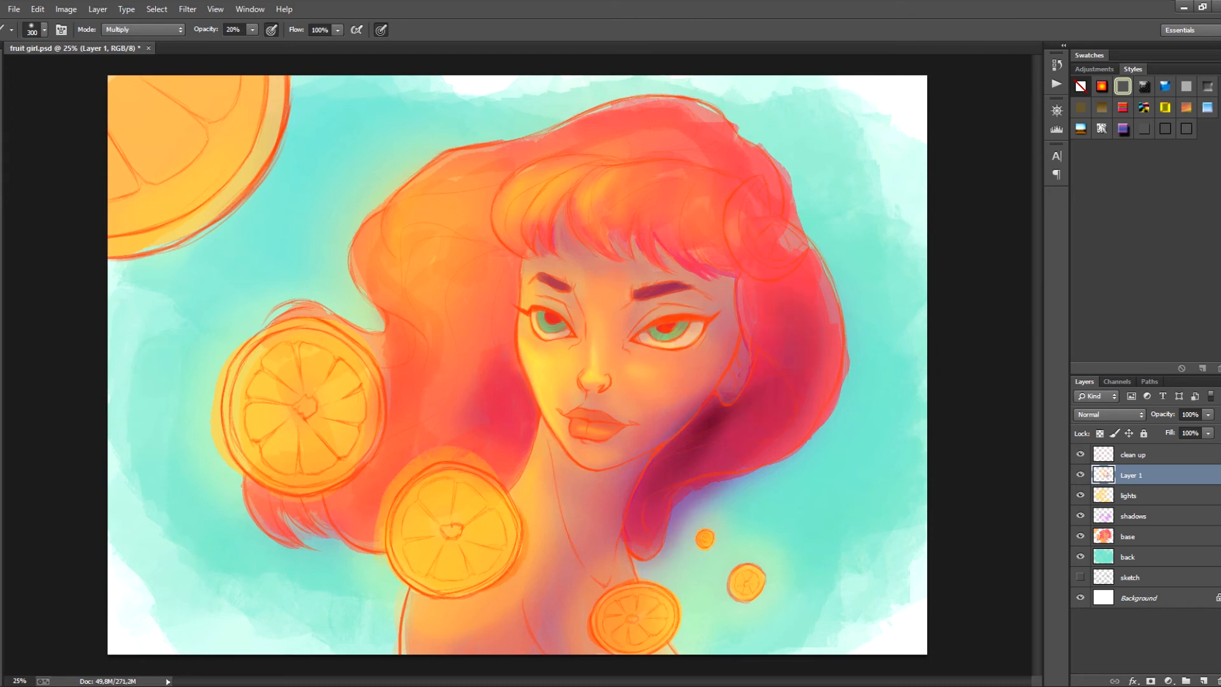
{"action": "left_click_drag", "start_coordinate": [389, 327], "coordinate": [401, 349]}
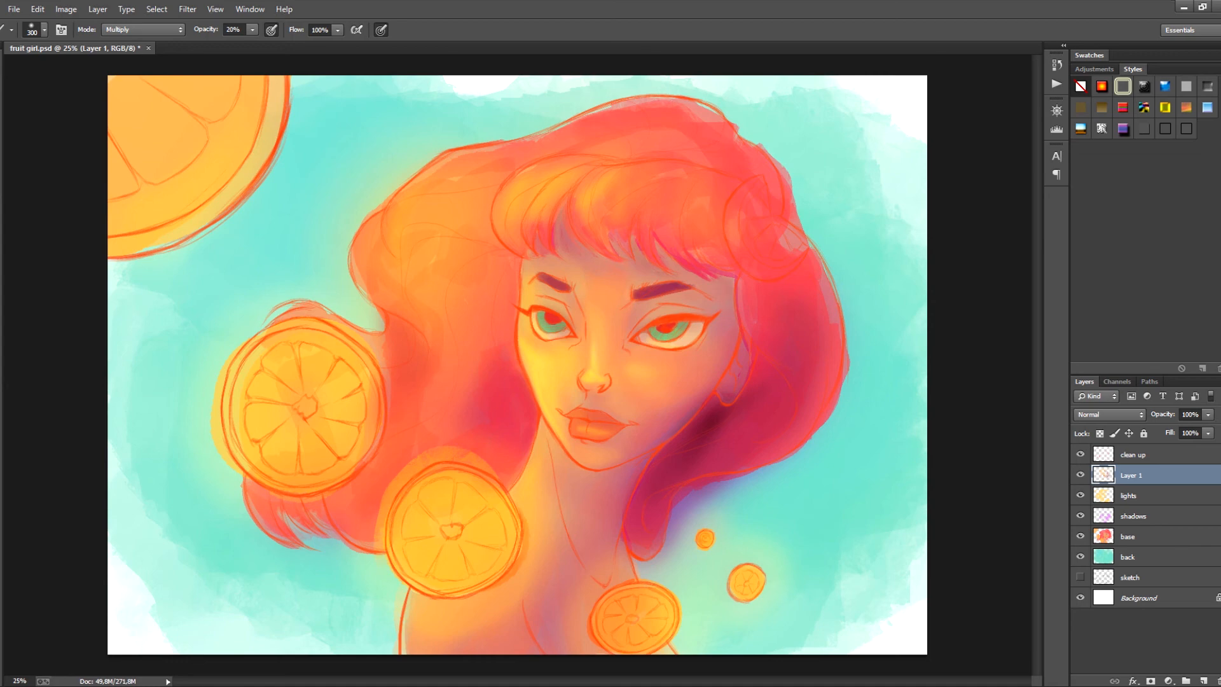
Try a Multiply stroke on the base layer over the fruit slice in the hair, and undo it.
{"action": "left_click", "coordinate": [1147, 537]}
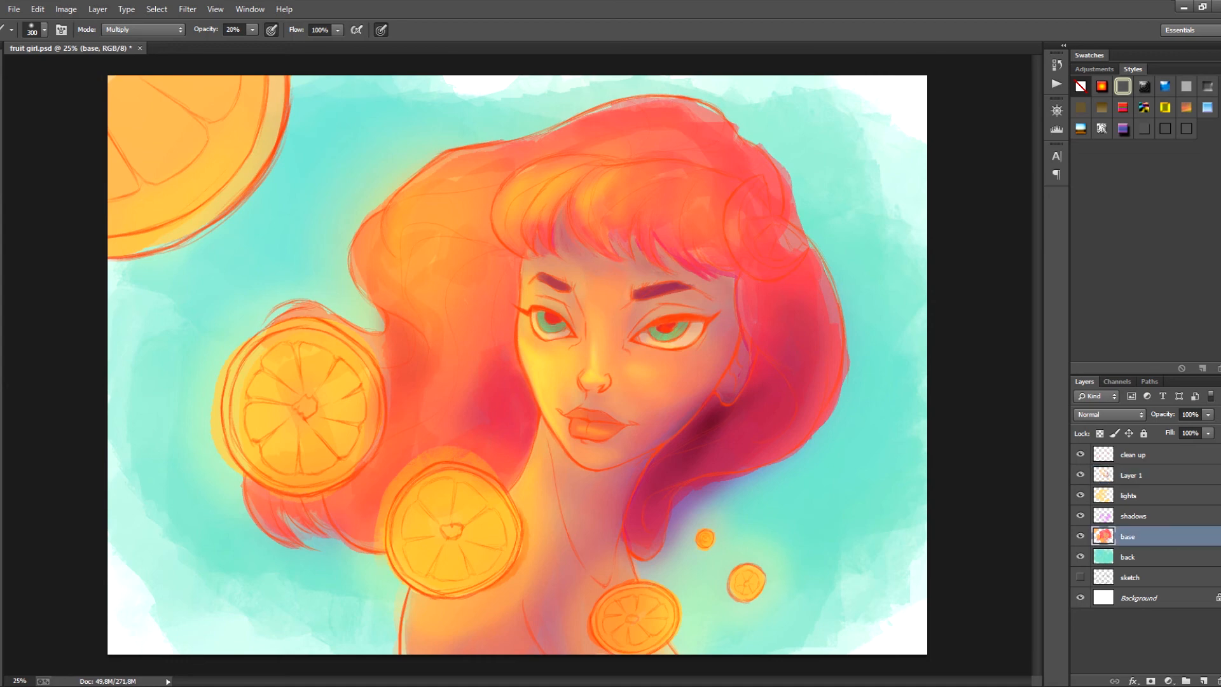
{"action": "left_click_drag", "start_coordinate": [763, 204], "coordinate": [765, 250]}
{"action": "key", "text": "ctrl+z"}
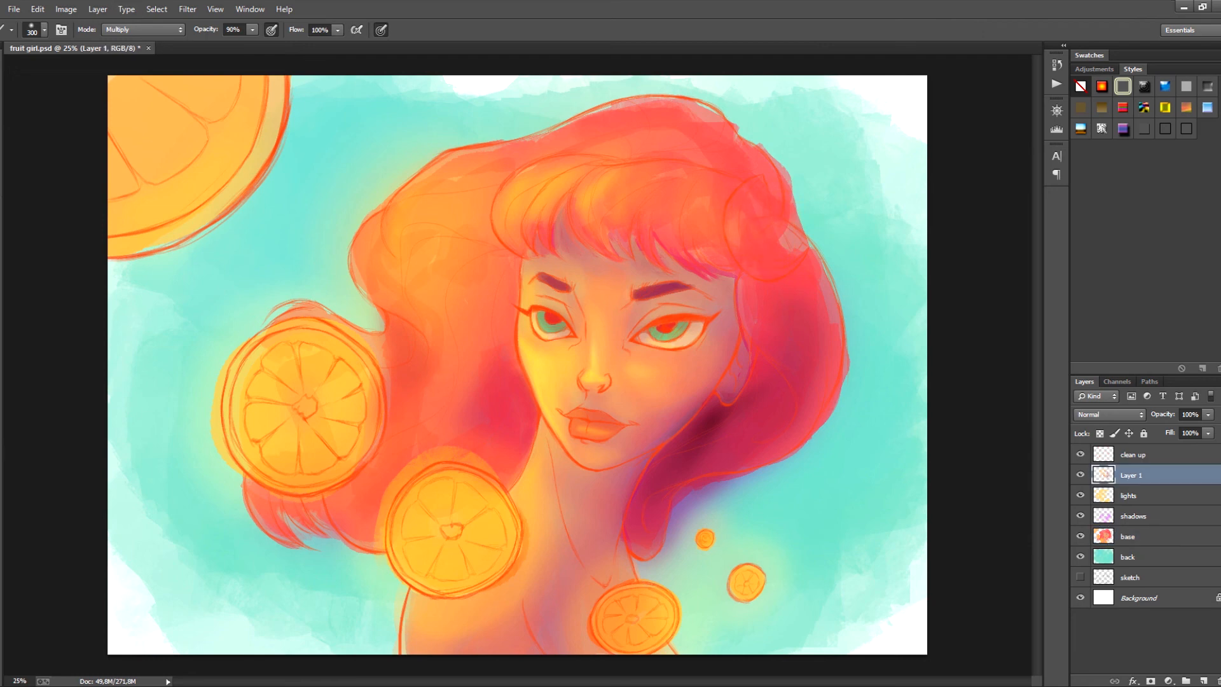
Paint the citrus slice in the hair orange on the base layer in Normal mode at 90% opacity, undo the last stroke, and save.
{"action": "left_click", "coordinate": [143, 30]}
{"action": "left_click", "coordinate": [144, 42]}
{"action": "left_click", "coordinate": [1148, 536]}
{"action": "mouse_move", "coordinate": [760, 206]}
{"action": "left_mouse_down"}
{"action": "mouse_move", "coordinate": [779, 248]}
{"action": "mouse_move", "coordinate": [763, 191]}
{"action": "mouse_move", "coordinate": [764, 241]}
{"action": "mouse_move", "coordinate": [795, 267]}
{"action": "left_mouse_up"}
{"action": "key", "text": "ctrl+z"}
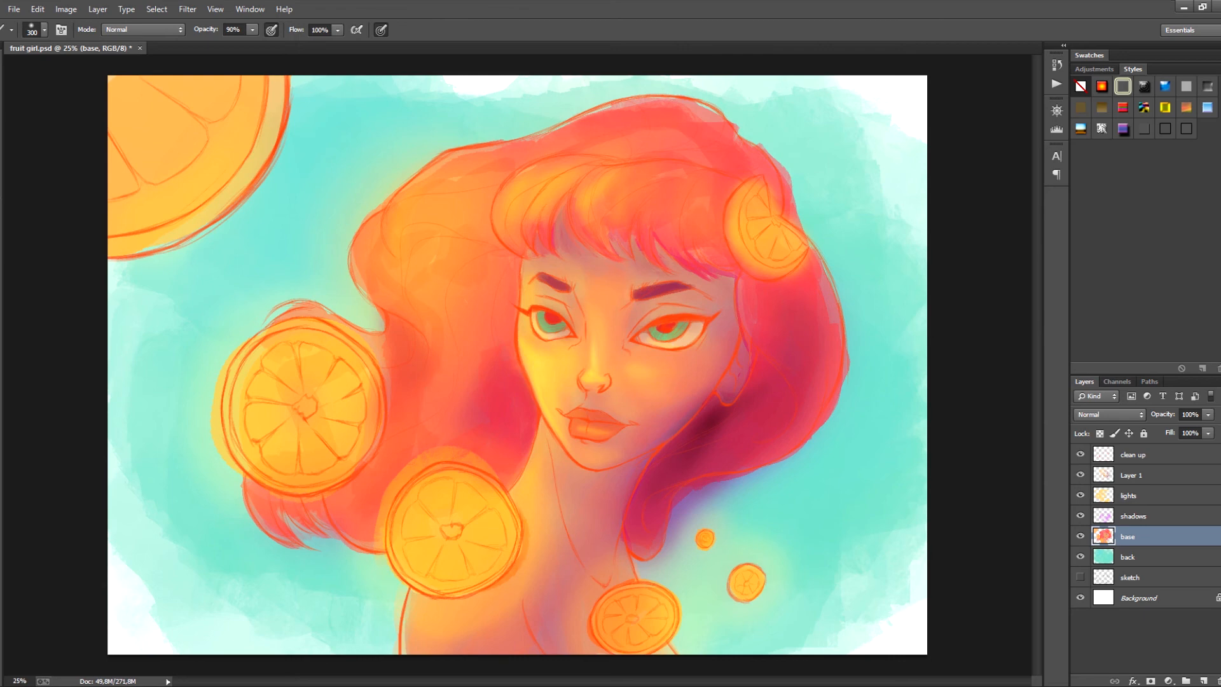
{"action": "key", "text": "ctrl+s"}
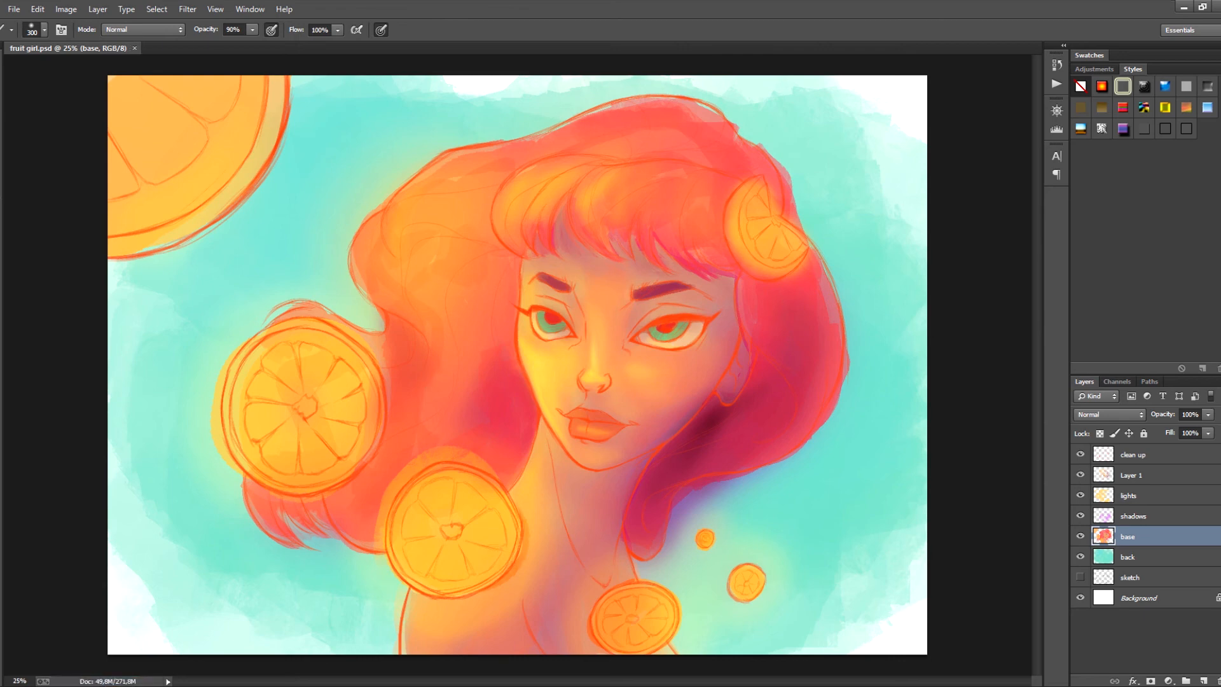